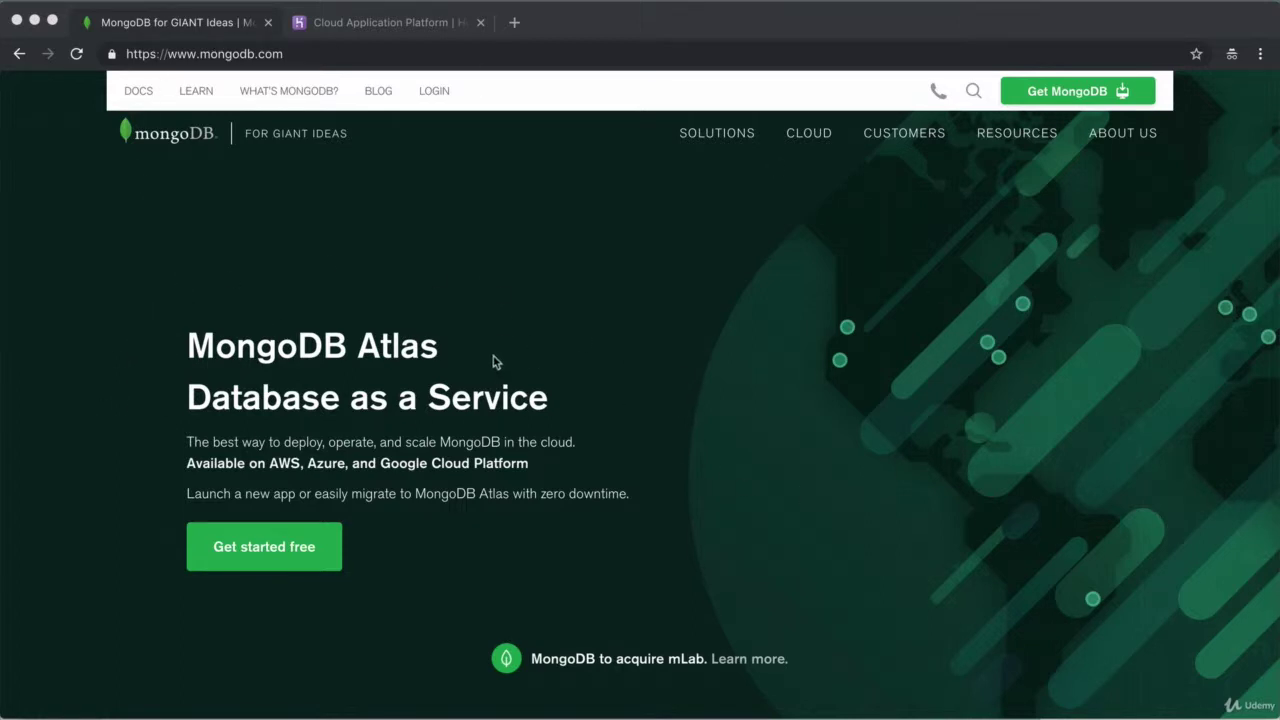
# Complete the Atlas free sign-up form with first name, last name and password, accept the terms, and submit
pyautogui.click(1109, 100)
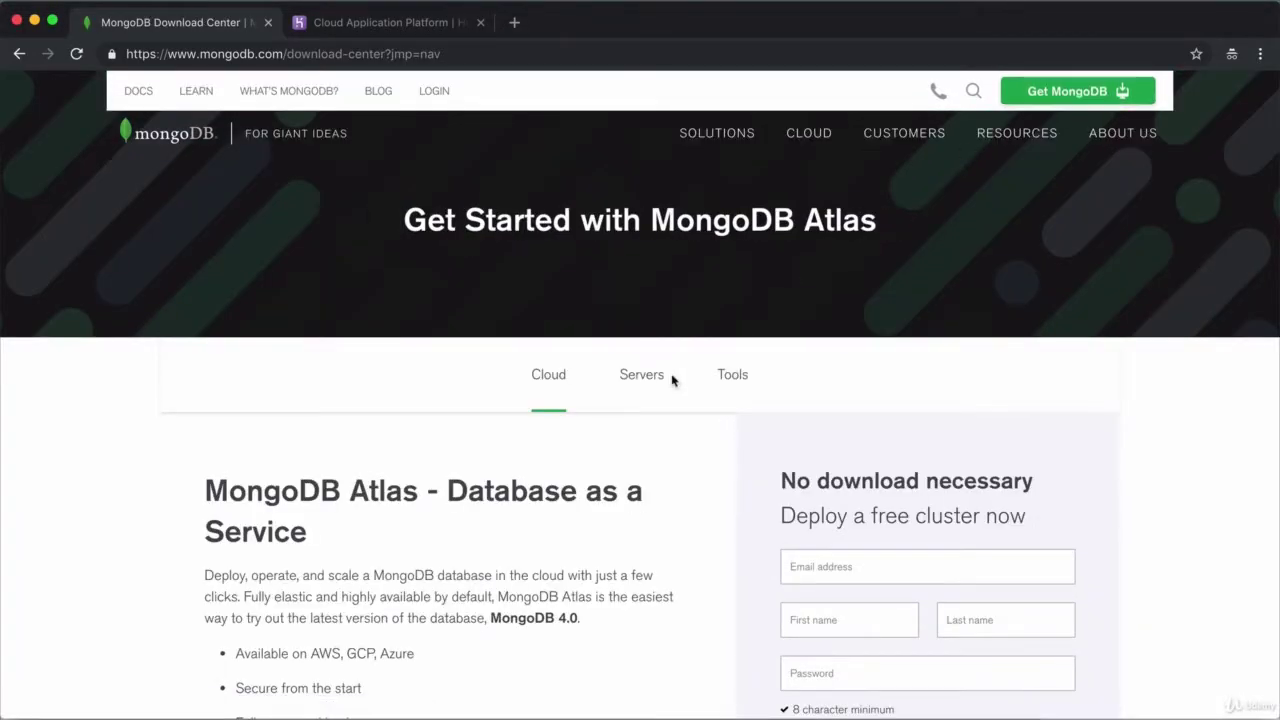
pyautogui.scroll(-3, 670, 380)
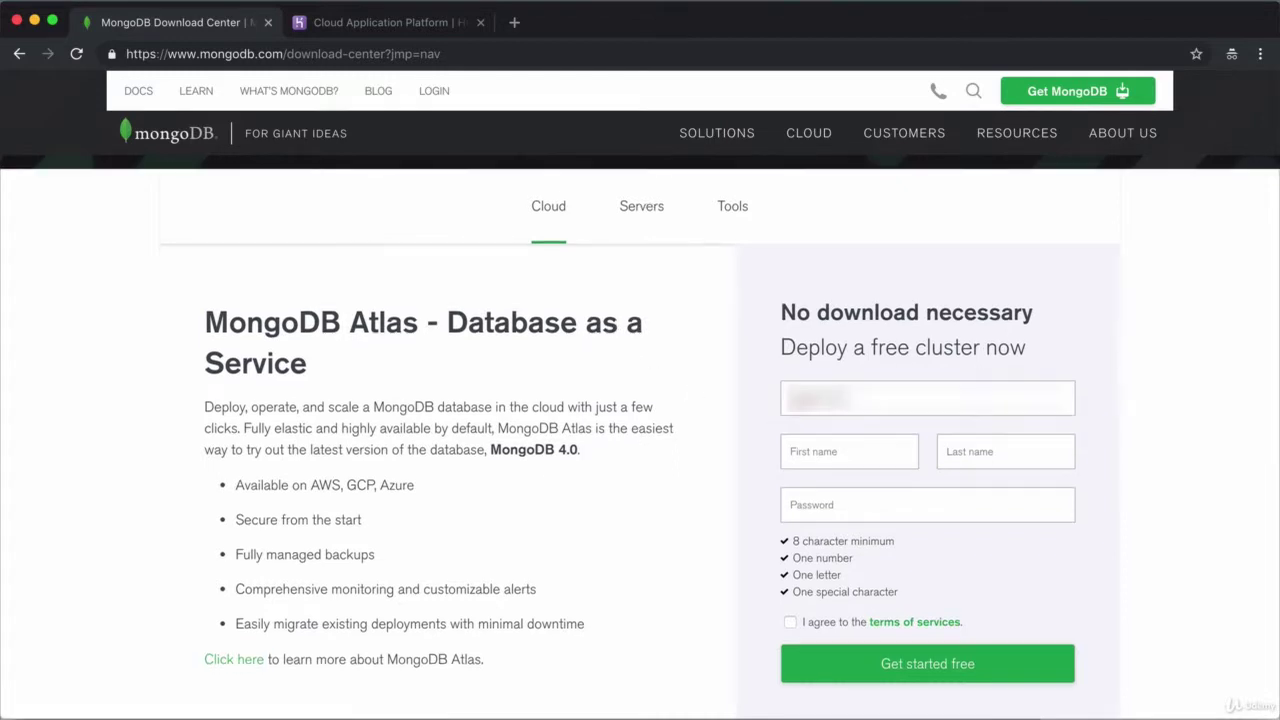
pyautogui.press('Tab')
pyautogui.write('Angela')
pyautogui.press('Tab')
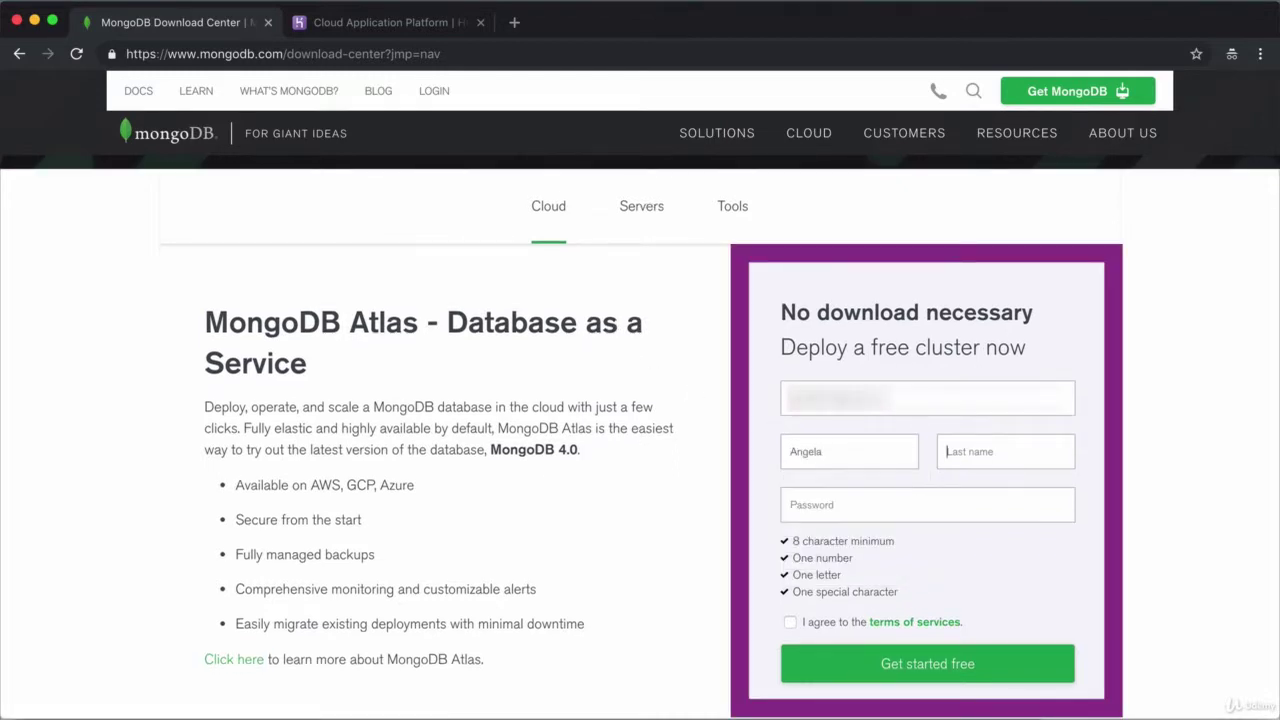
pyautogui.write('Yu')
pyautogui.press('Tab')
pyautogui.write('********')
pyautogui.click(790, 622)
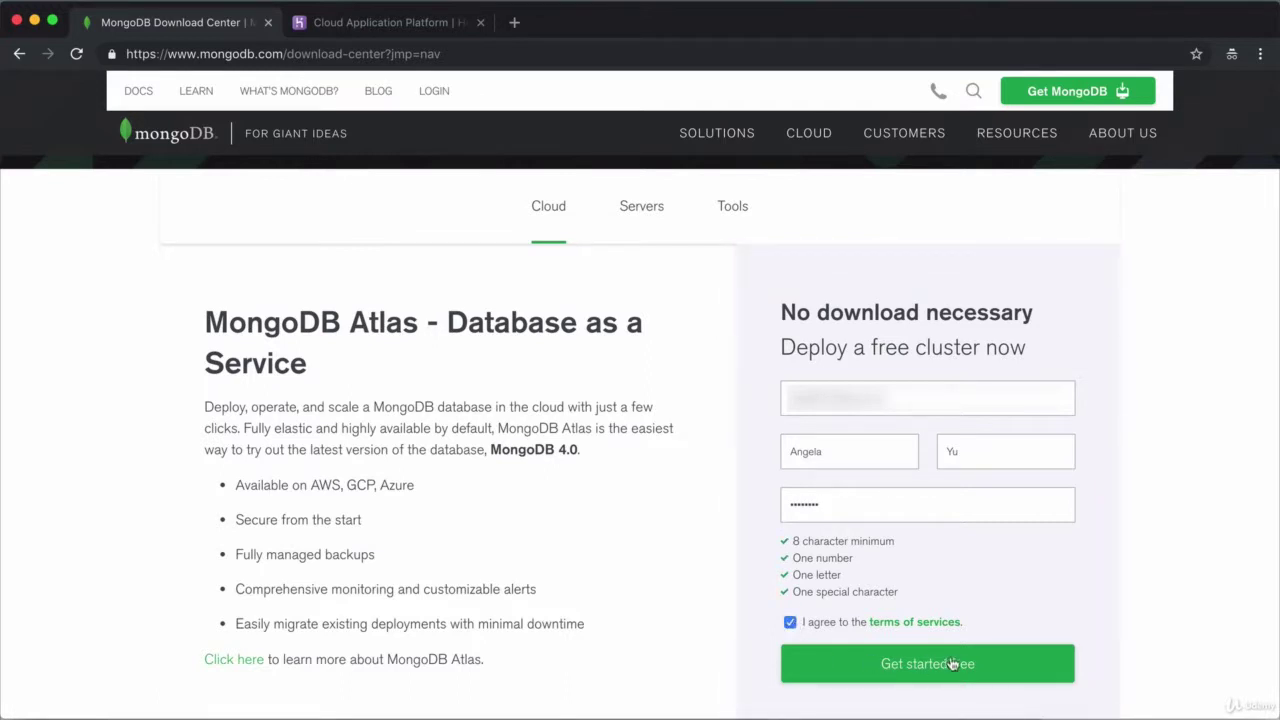
pyautogui.click(952, 664)
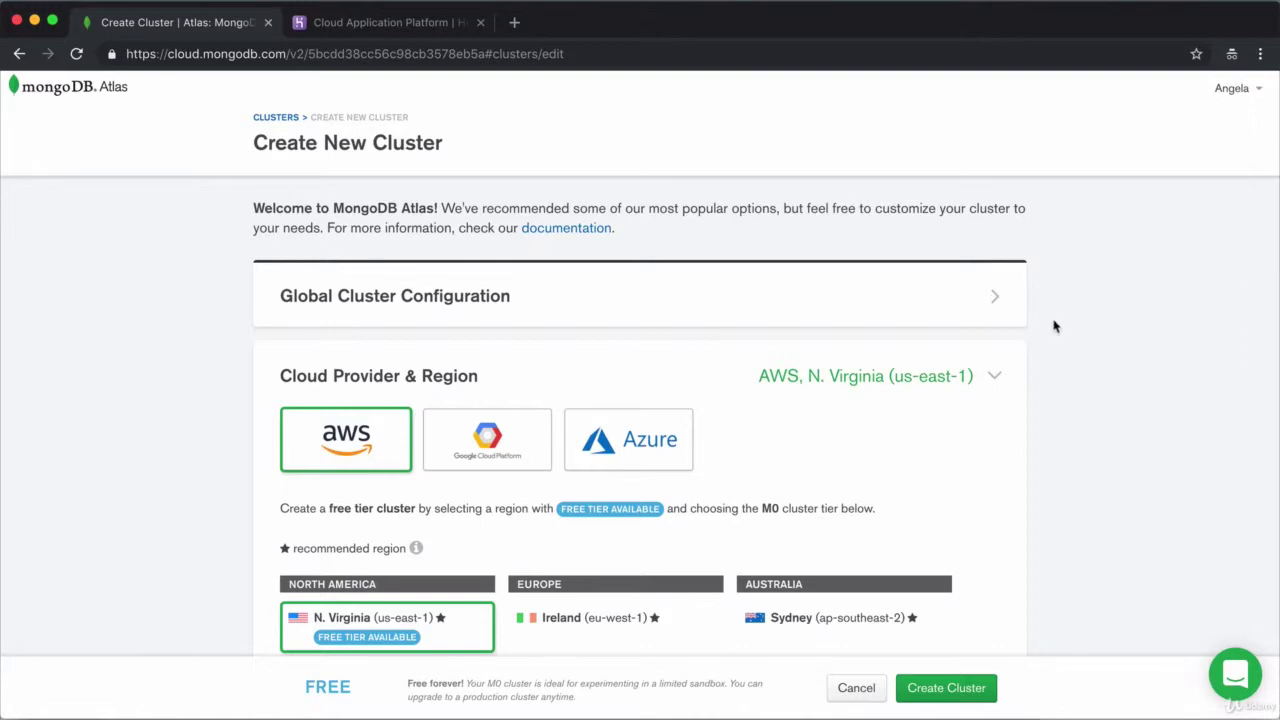
pyautogui.scroll(-2, 370, 322)
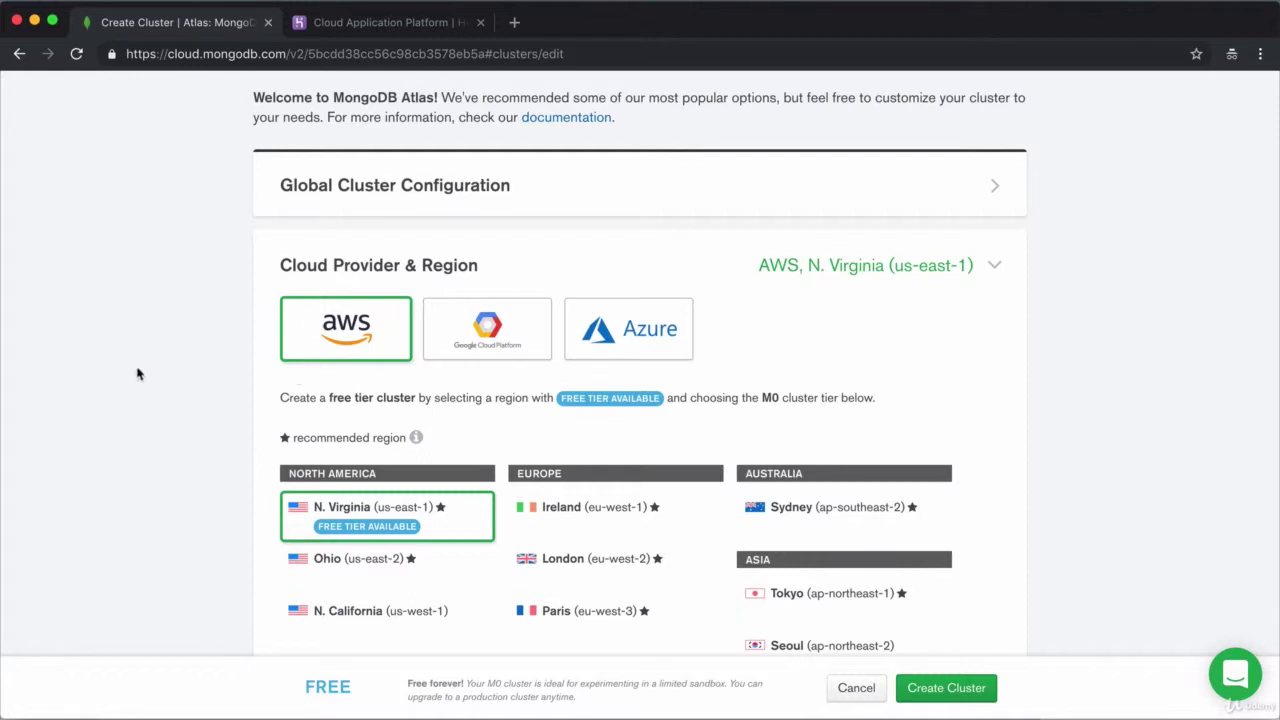
pyautogui.scroll(-1, 136, 374)
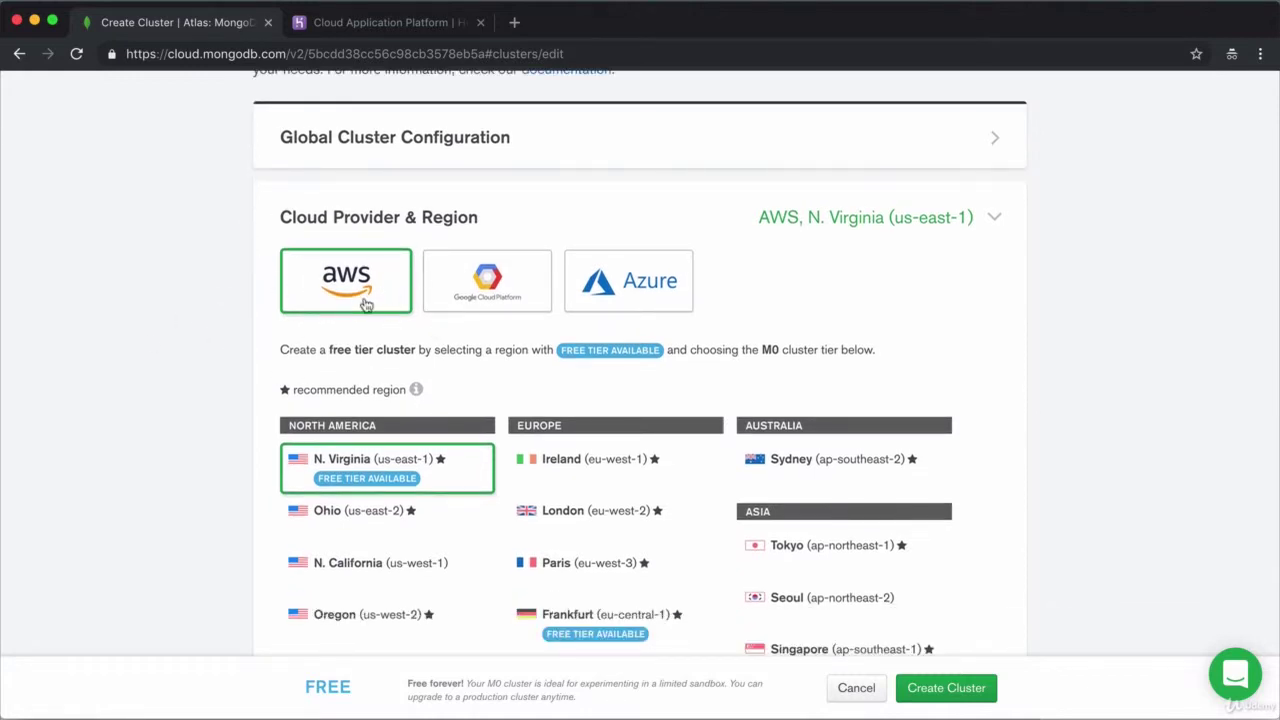
pyautogui.click(433, 275)
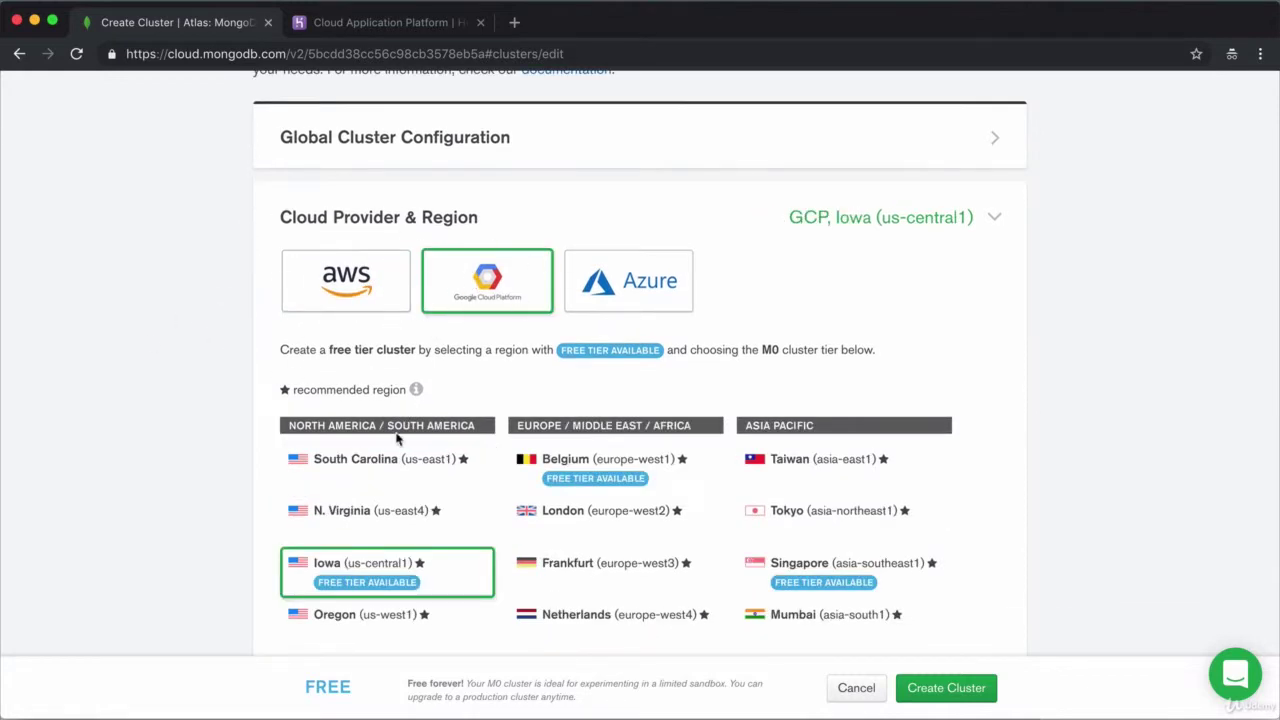
pyautogui.click(620, 290)
pyautogui.click(395, 295)
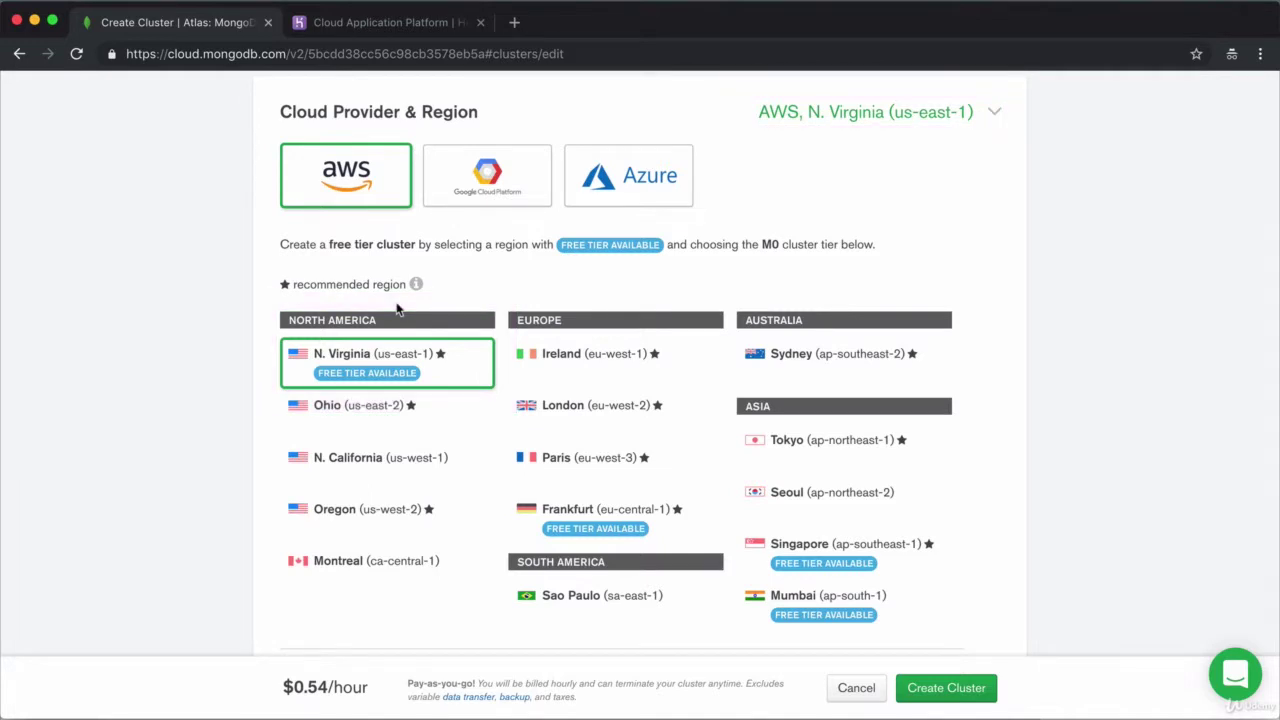
pyautogui.scroll(-5, 1090, 452)
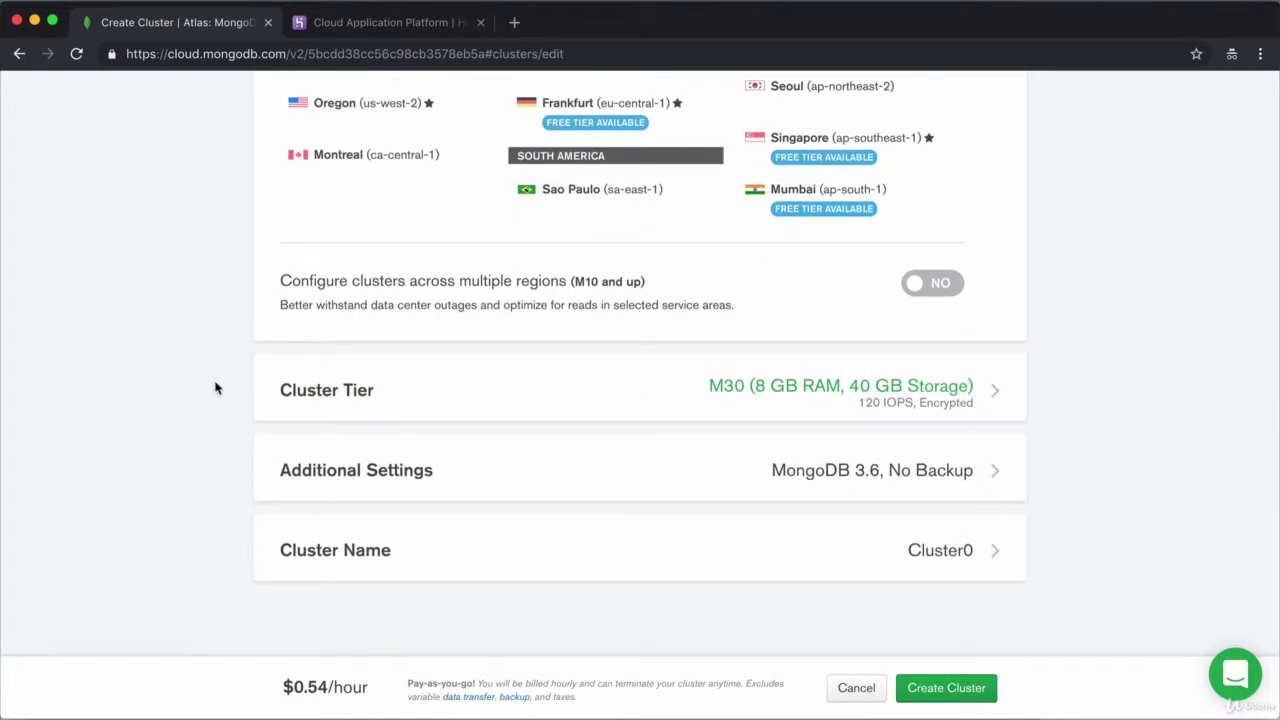
# Pick the free M0 shared tier (512 MB storage) under Cluster Tier, then collapse that section
pyautogui.click(453, 392)
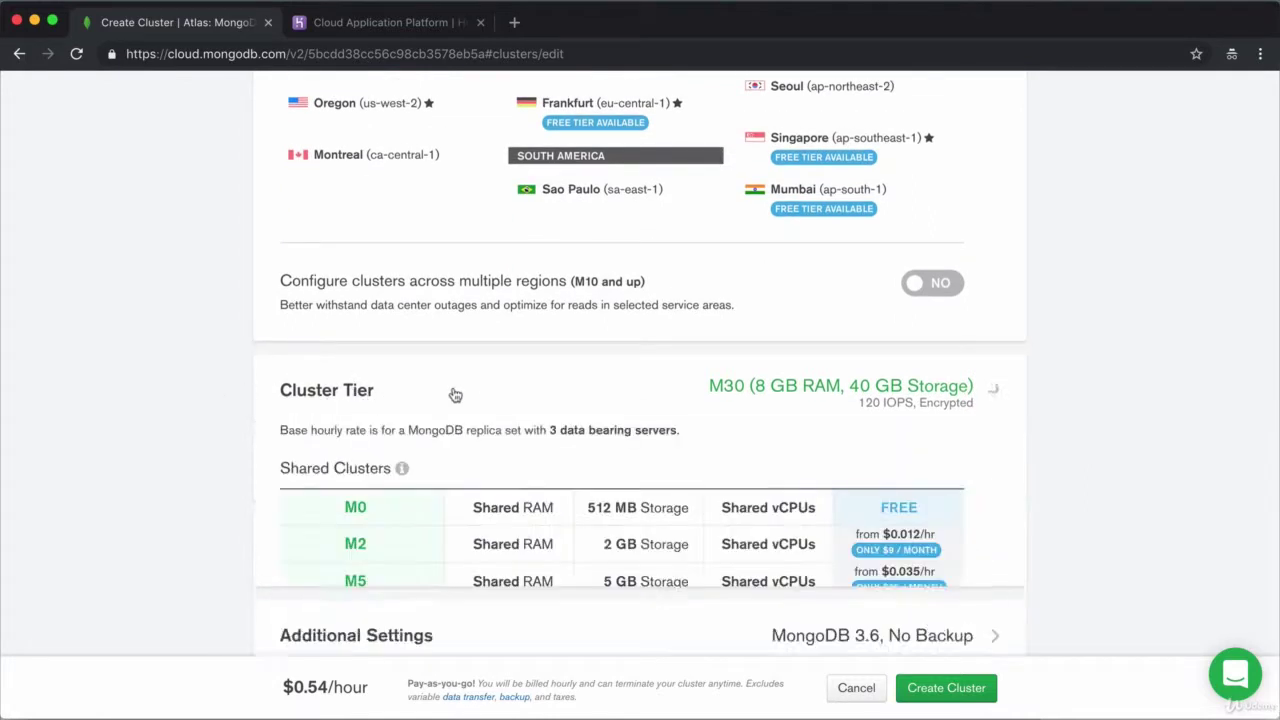
pyautogui.scroll(-2, 1102, 394)
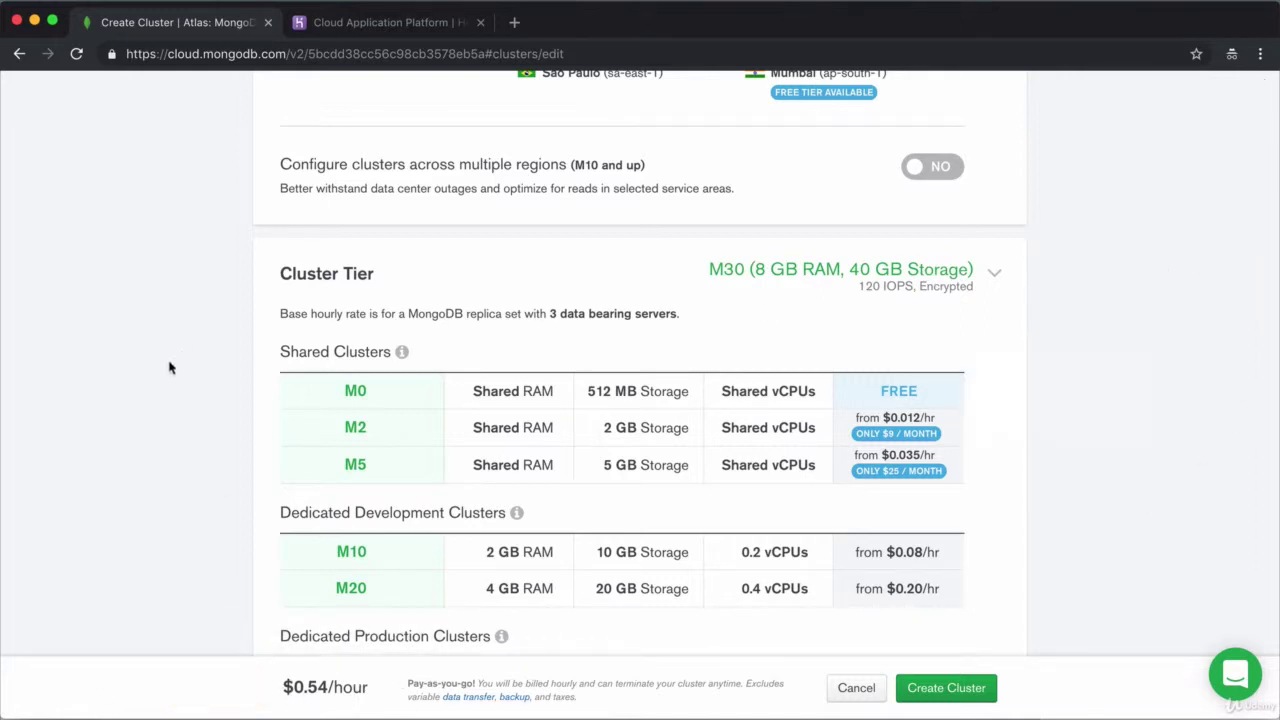
pyautogui.click(382, 401)
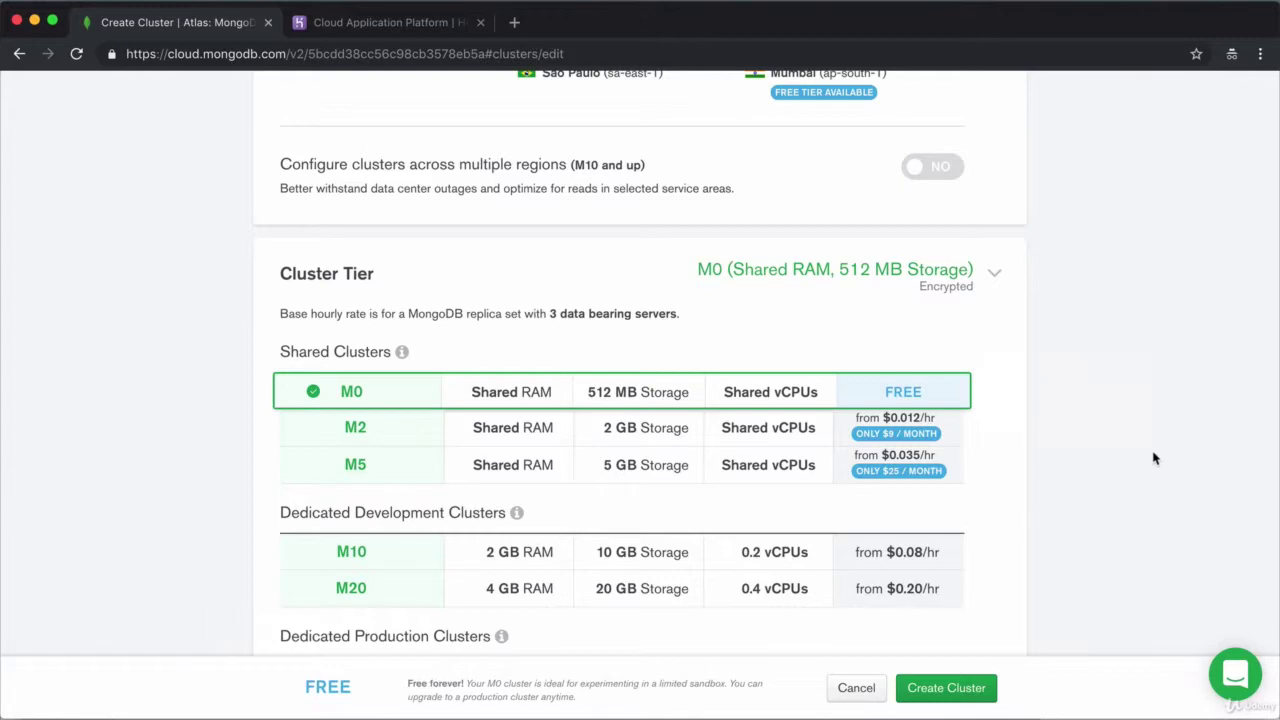
pyautogui.scroll(-2, 1153, 458)
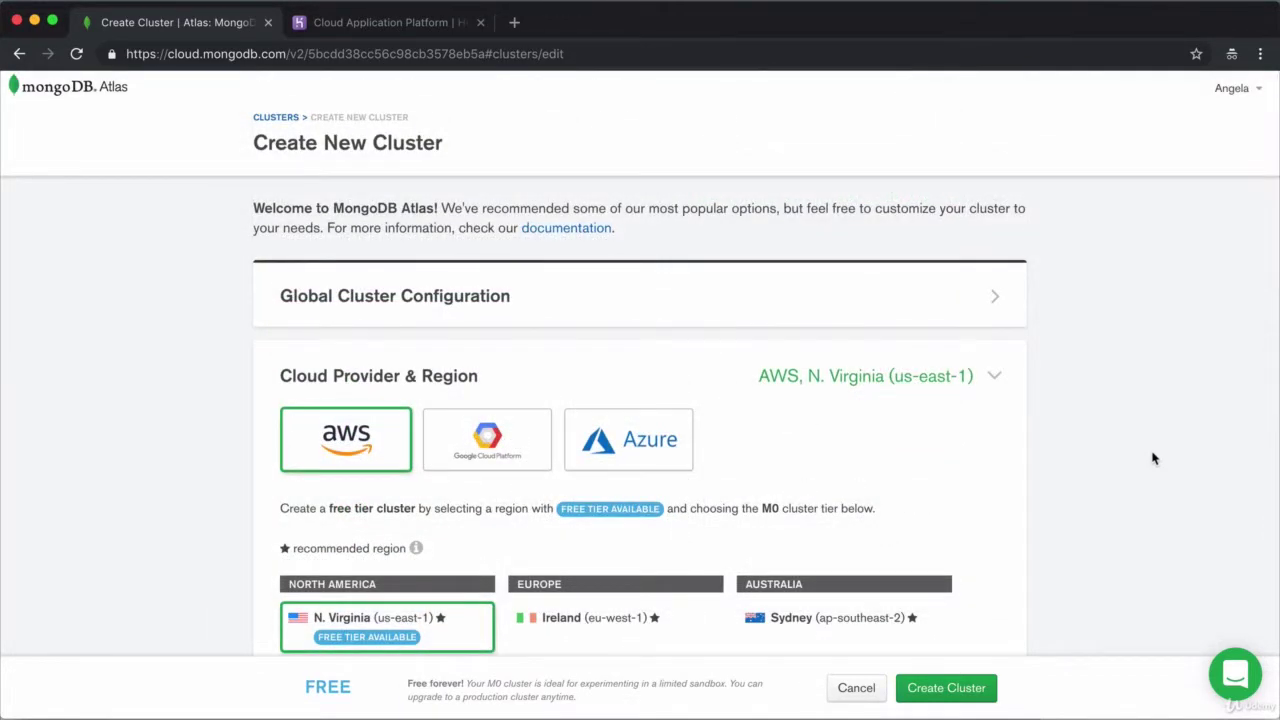
pyautogui.scroll(-1, 1153, 458)
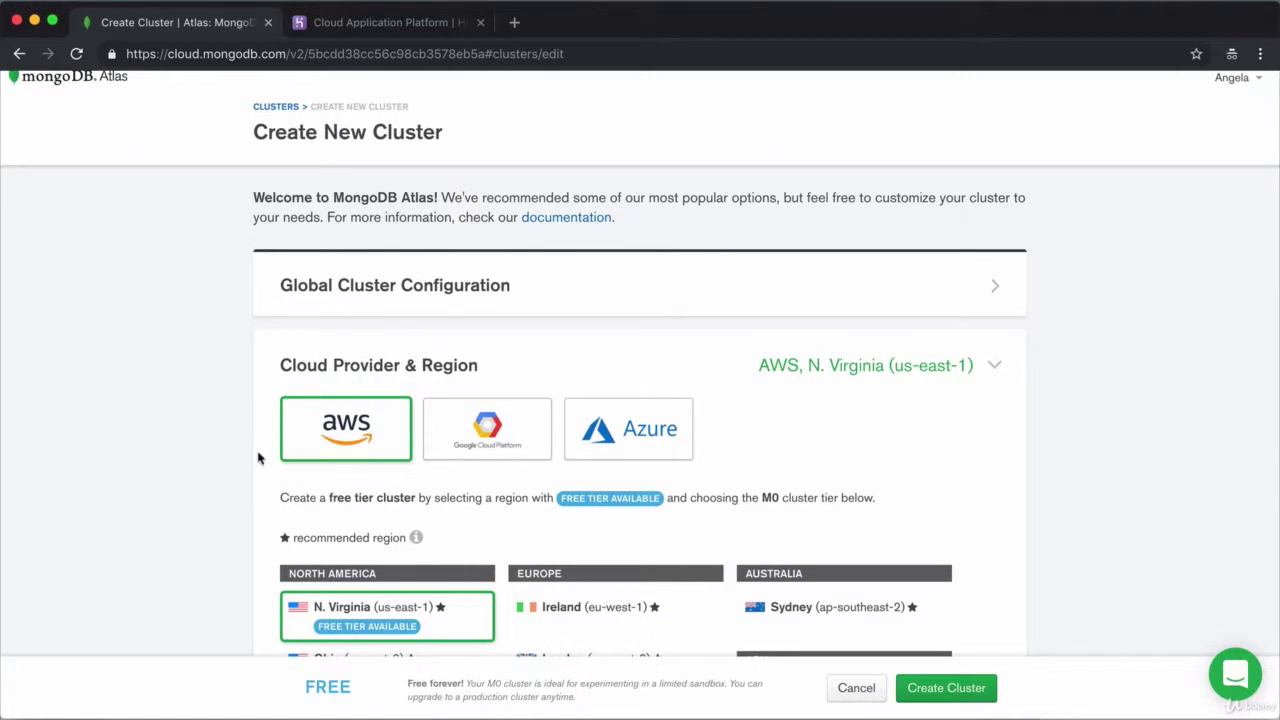
pyautogui.scroll(-8, 1093, 468)
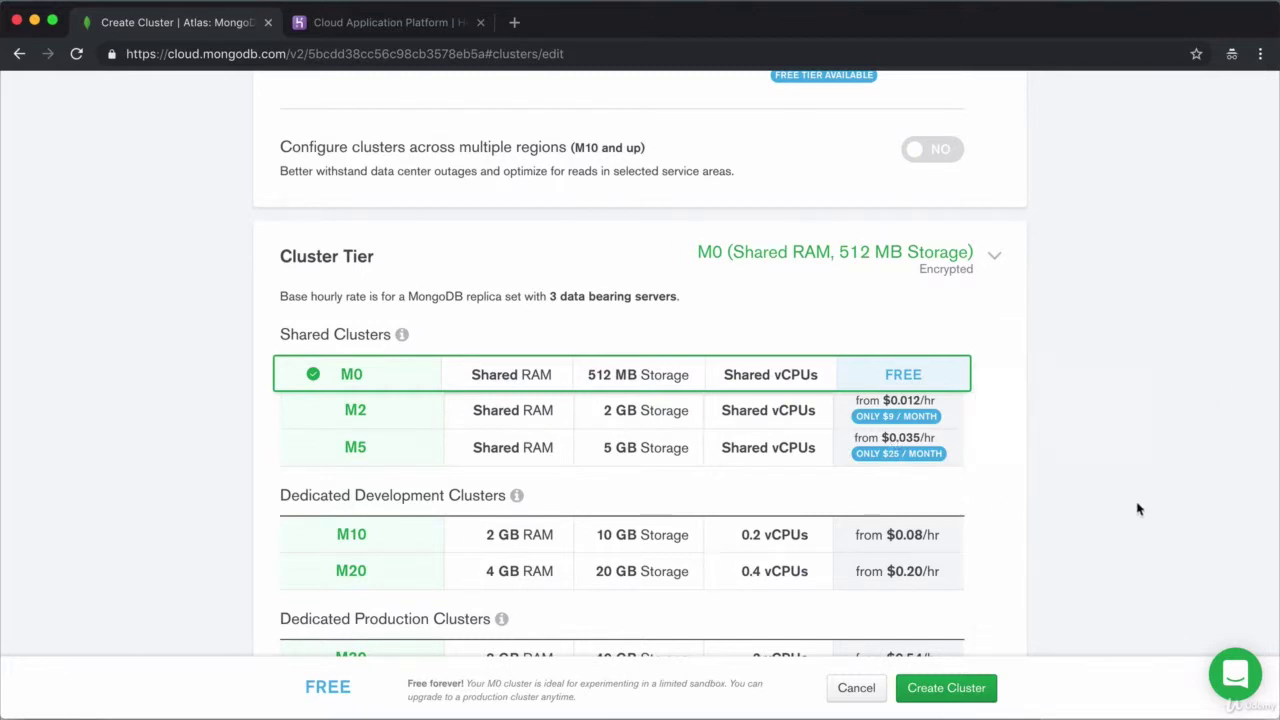
pyautogui.scroll(1, 1121, 446)
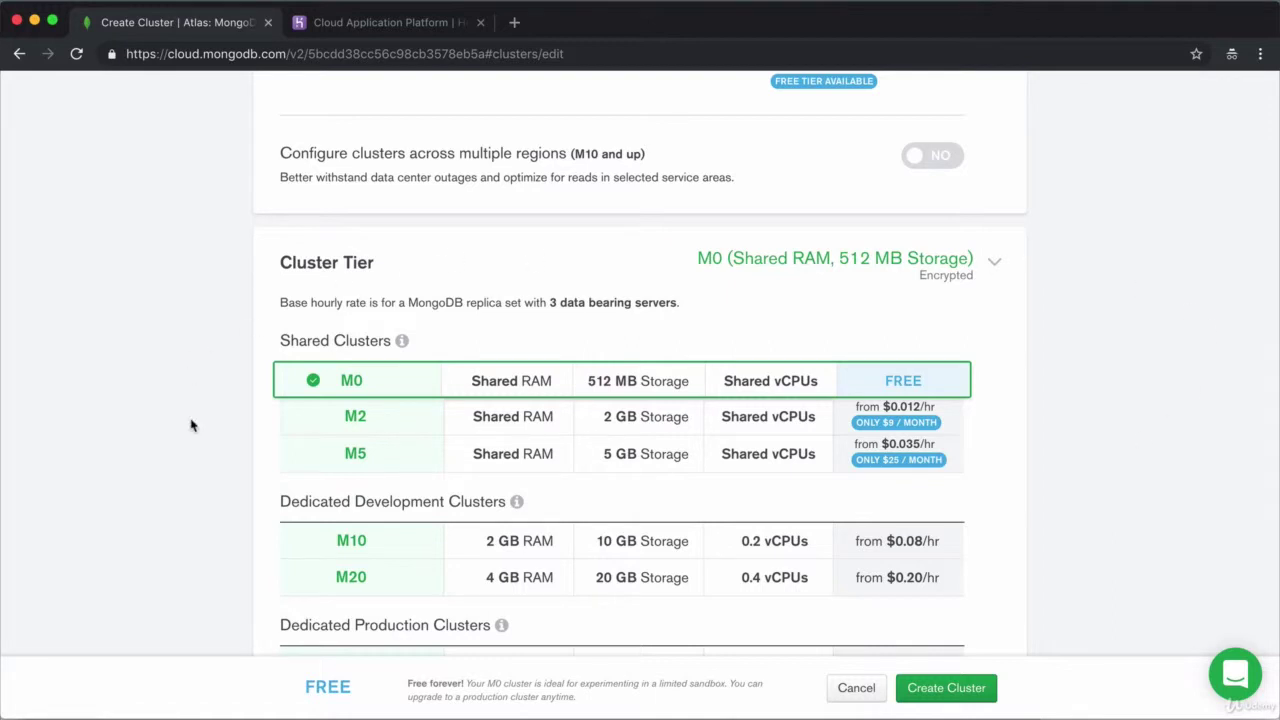
pyautogui.click(956, 262)
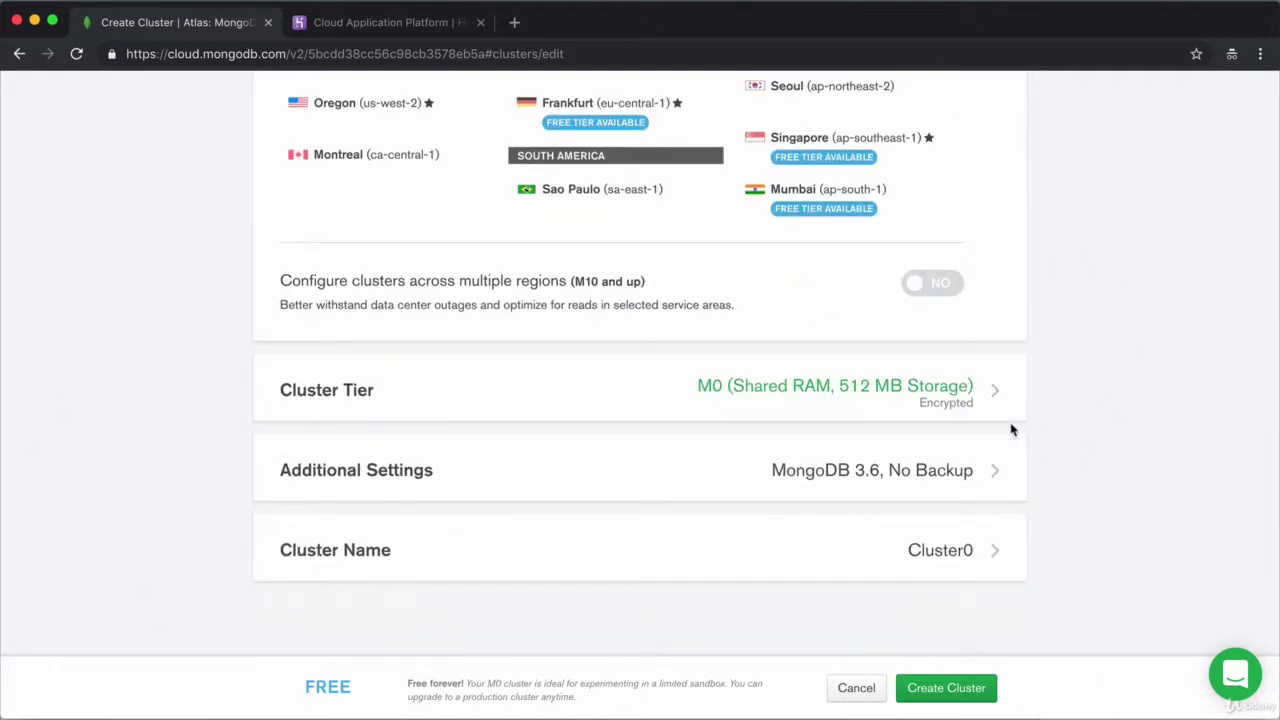
pyautogui.click(962, 470)
pyautogui.scroll(-3, 1152, 400)
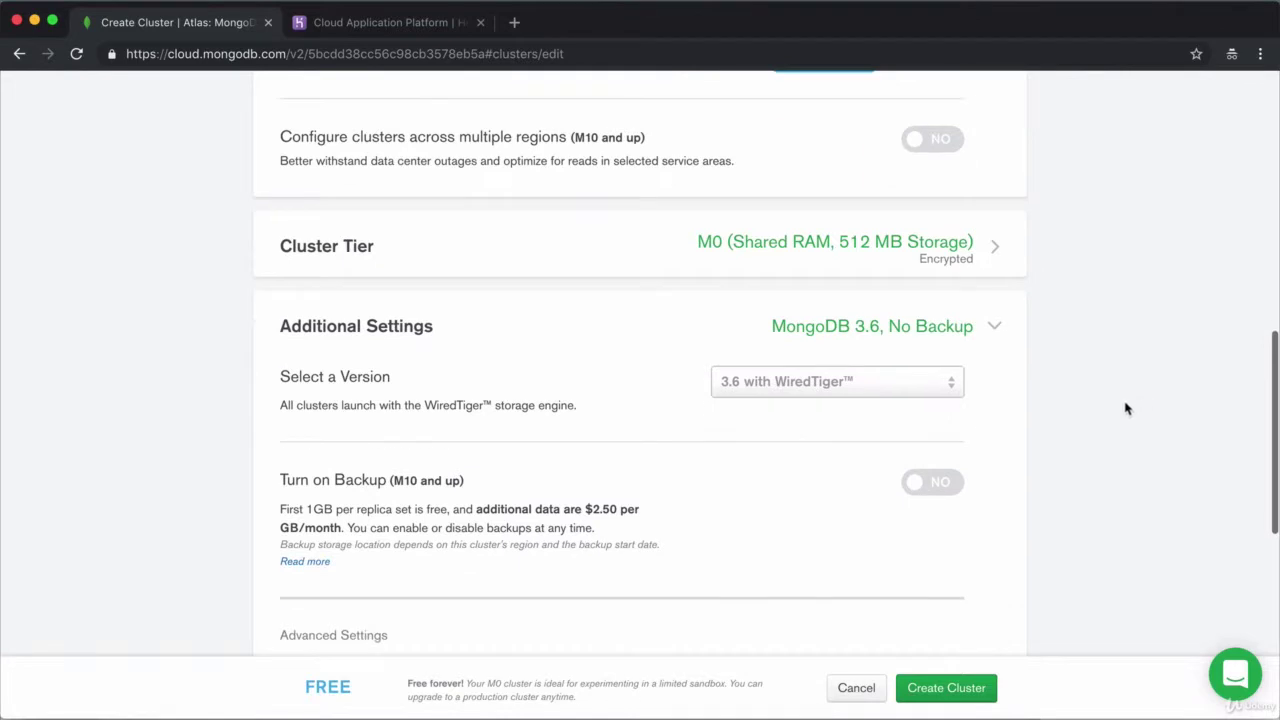
pyautogui.moveTo(741, 398)
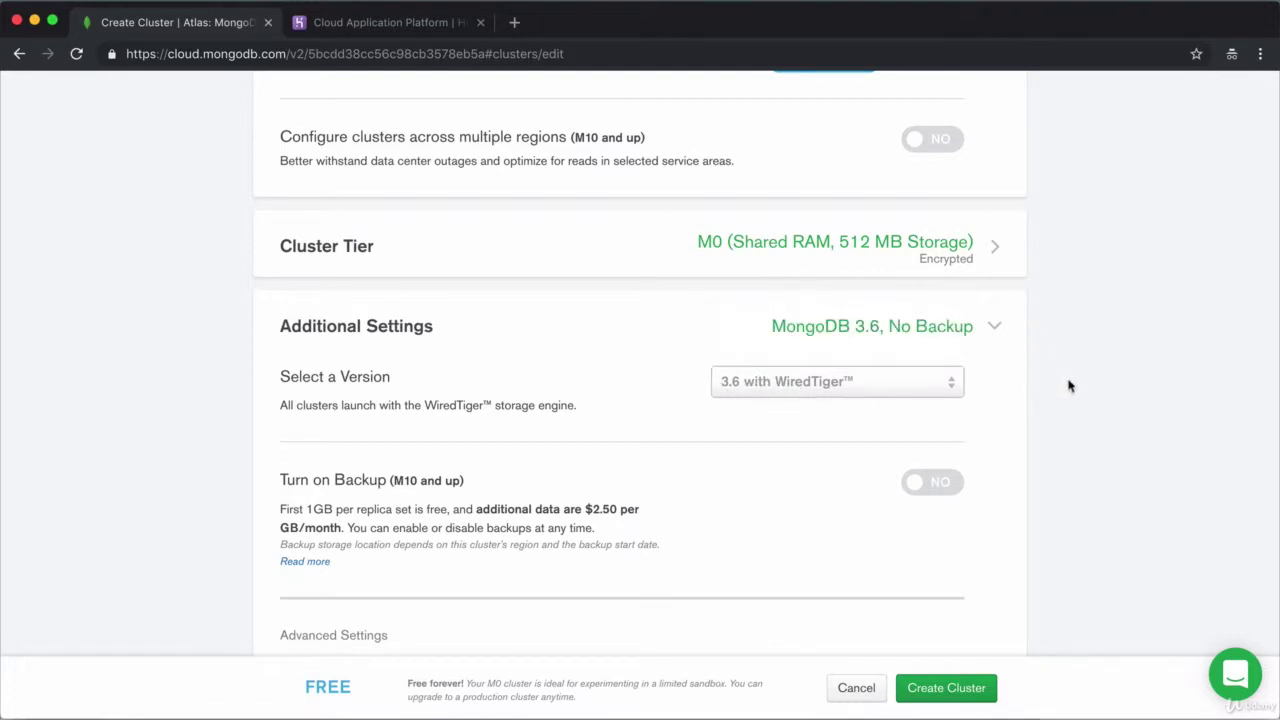
pyautogui.scroll(-1, 1049, 386)
pyautogui.click(1000, 545)
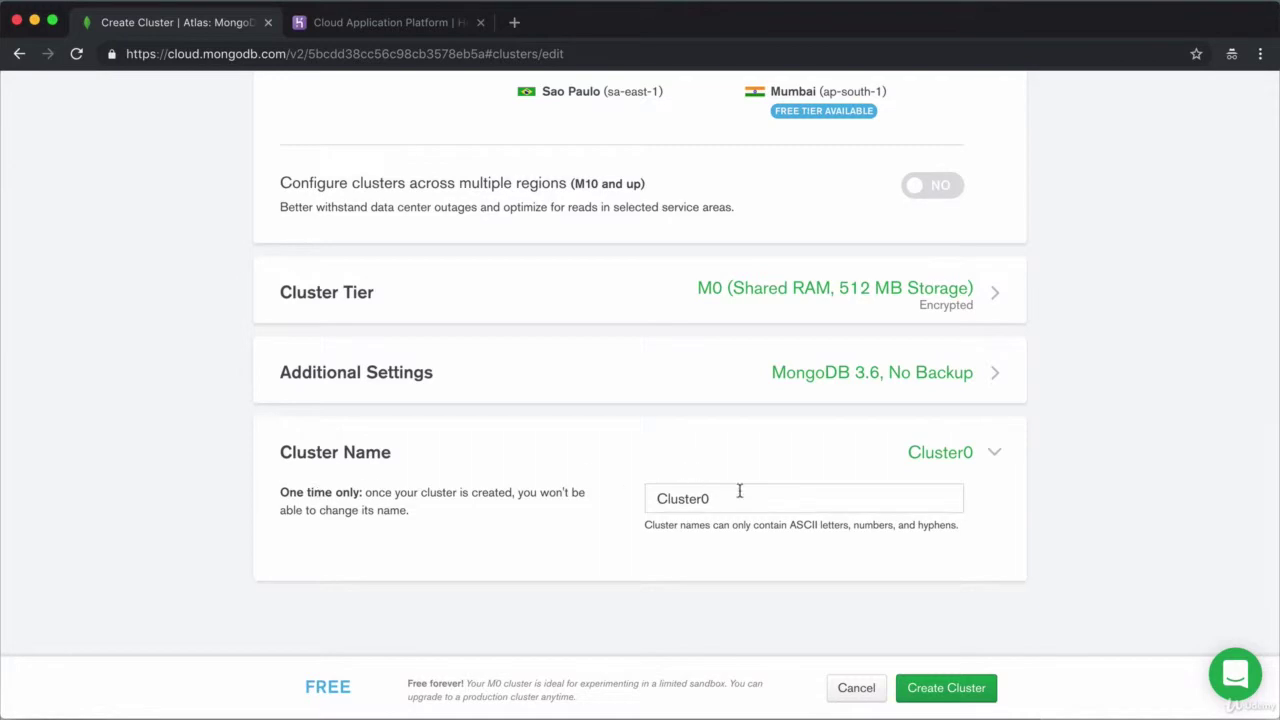
pyautogui.click(992, 455)
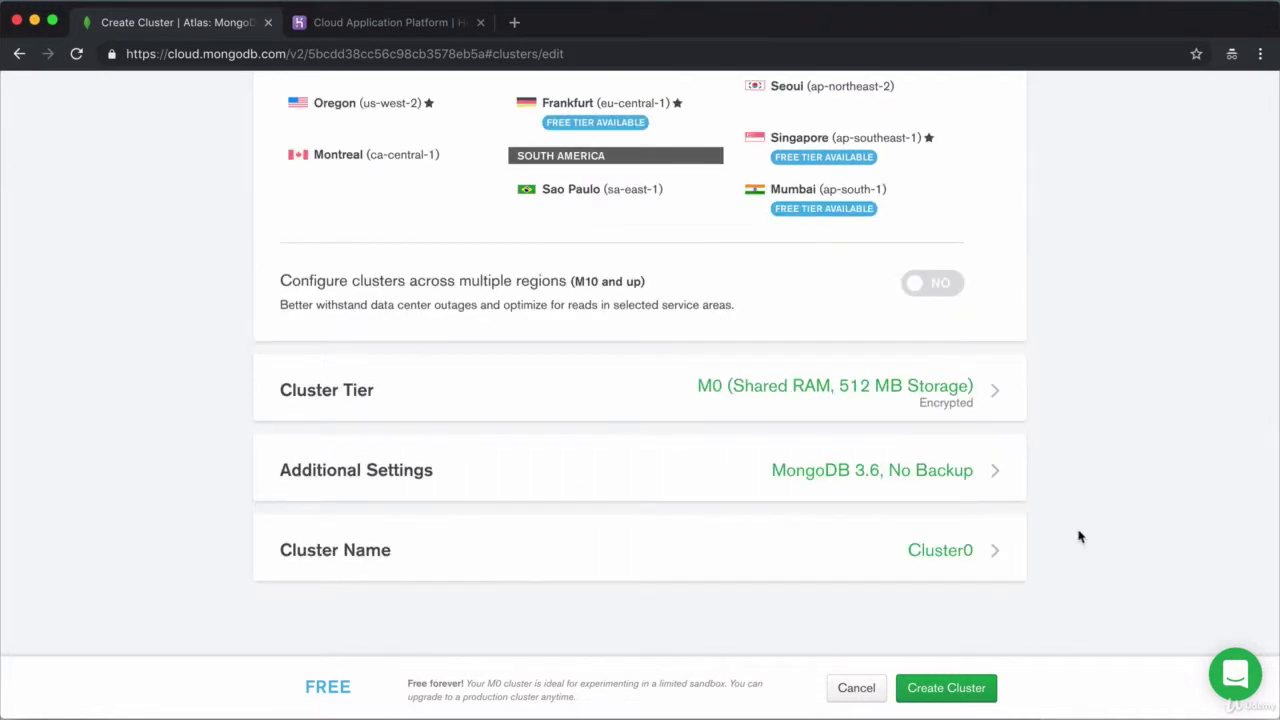
# Create Cluster0 and pass the reCAPTCHA by selecting the three car and truck tiles
pyautogui.click(970, 688)
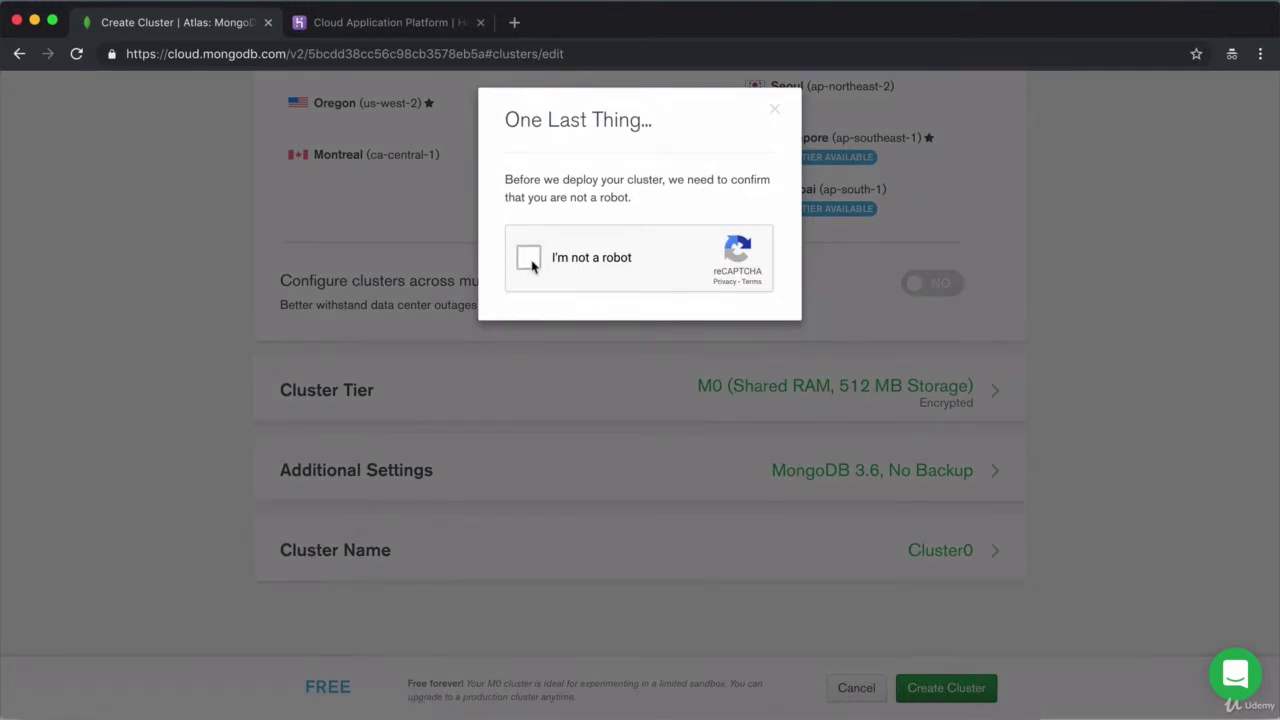
pyautogui.click(529, 259)
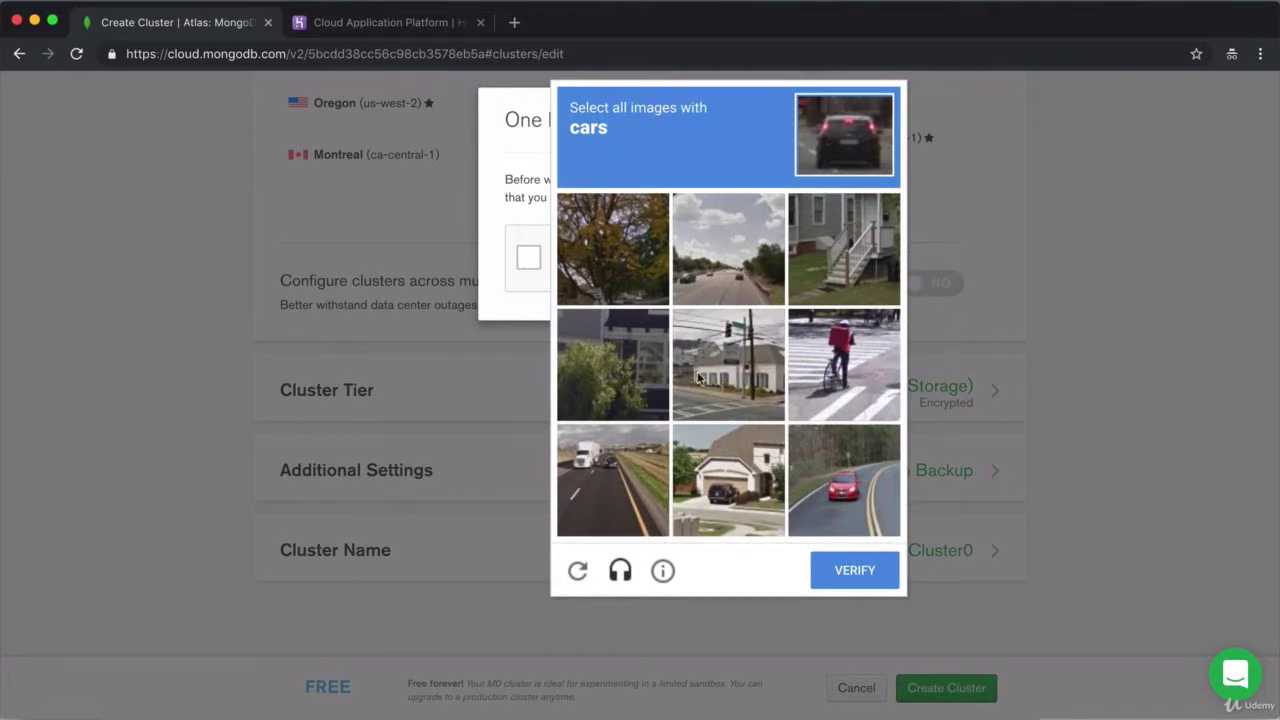
pyautogui.click(860, 482)
pyautogui.click(612, 486)
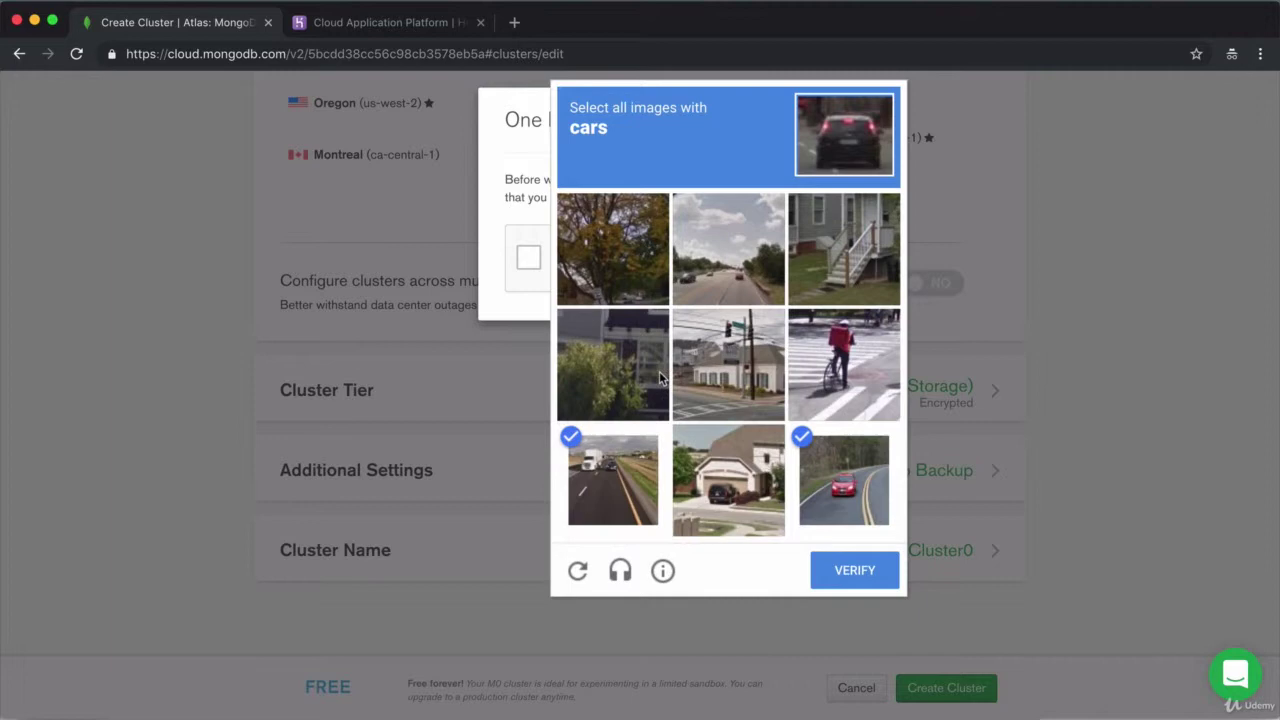
pyautogui.click(734, 263)
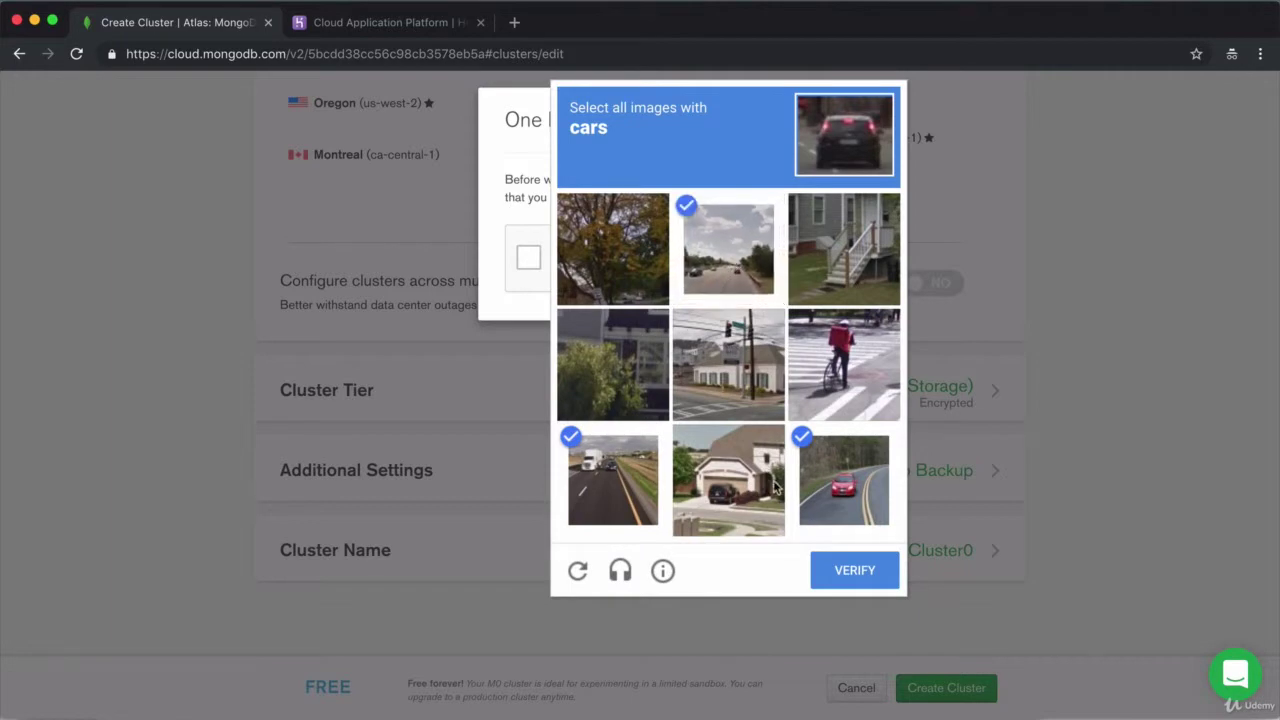
pyautogui.click(873, 576)
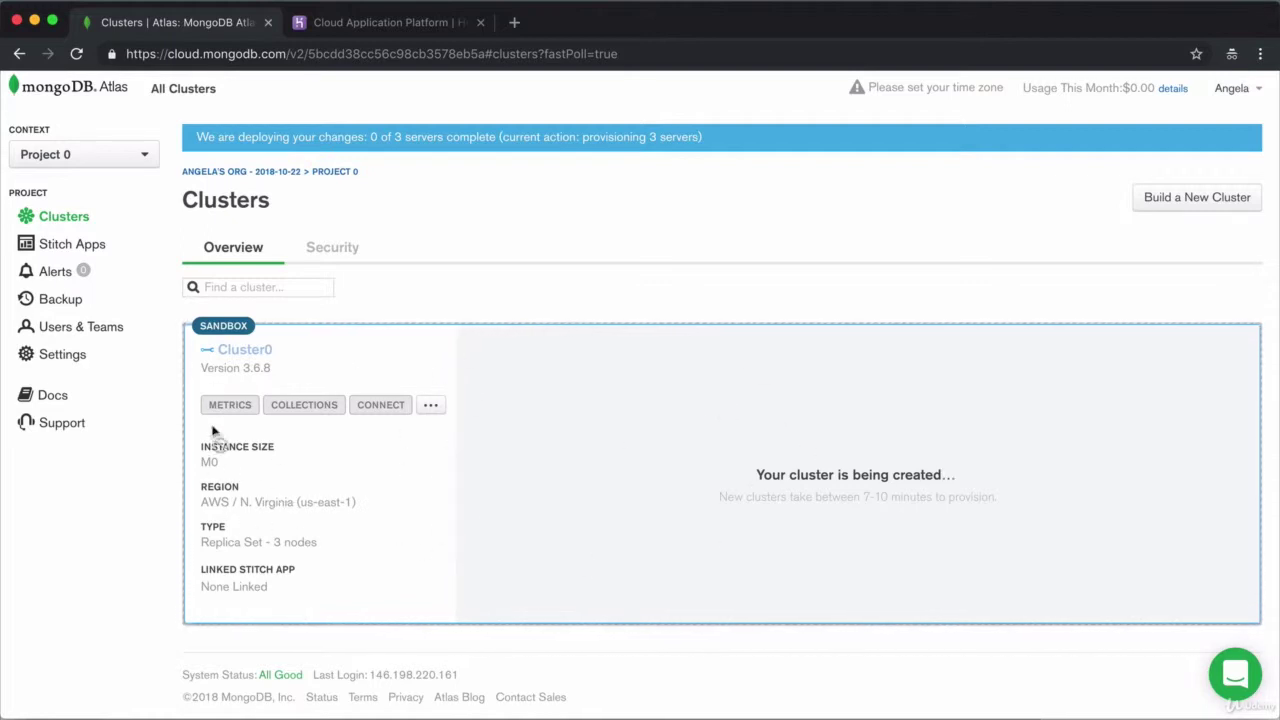
# Add database user 'admin-a' with a password and the Atlas admin role under Security
pyautogui.click(334, 252)
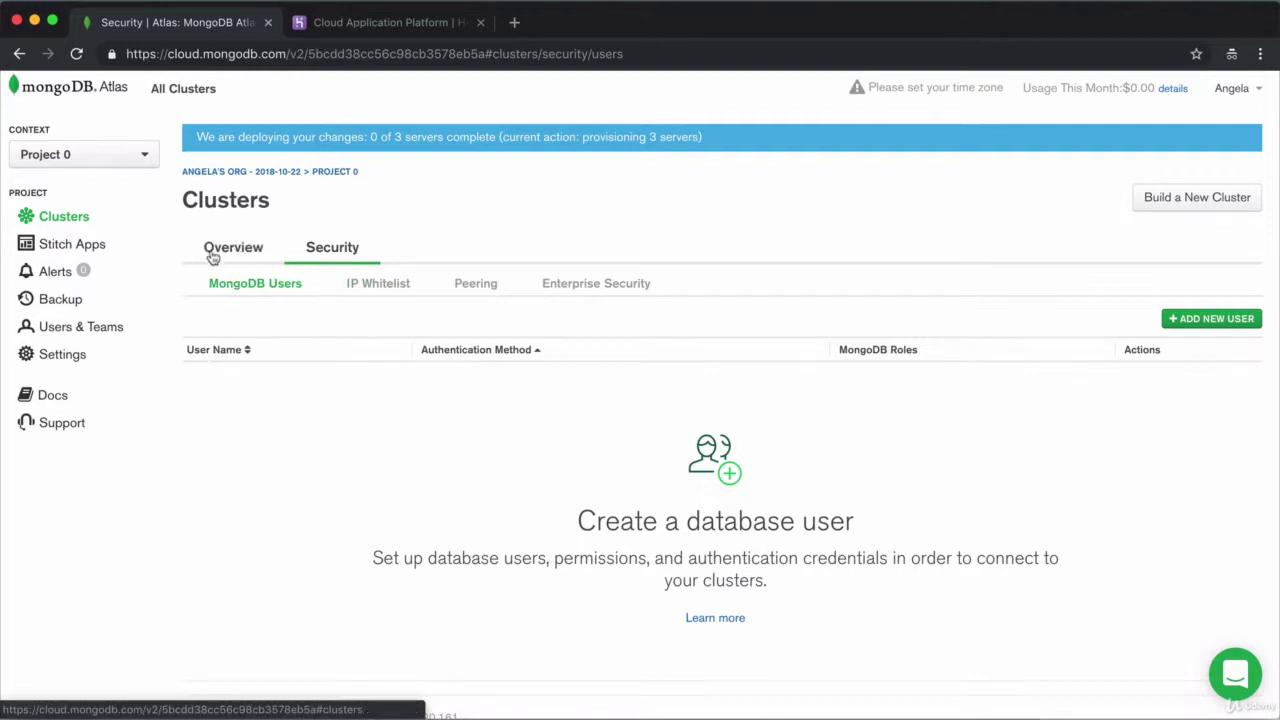
pyautogui.click(1203, 320)
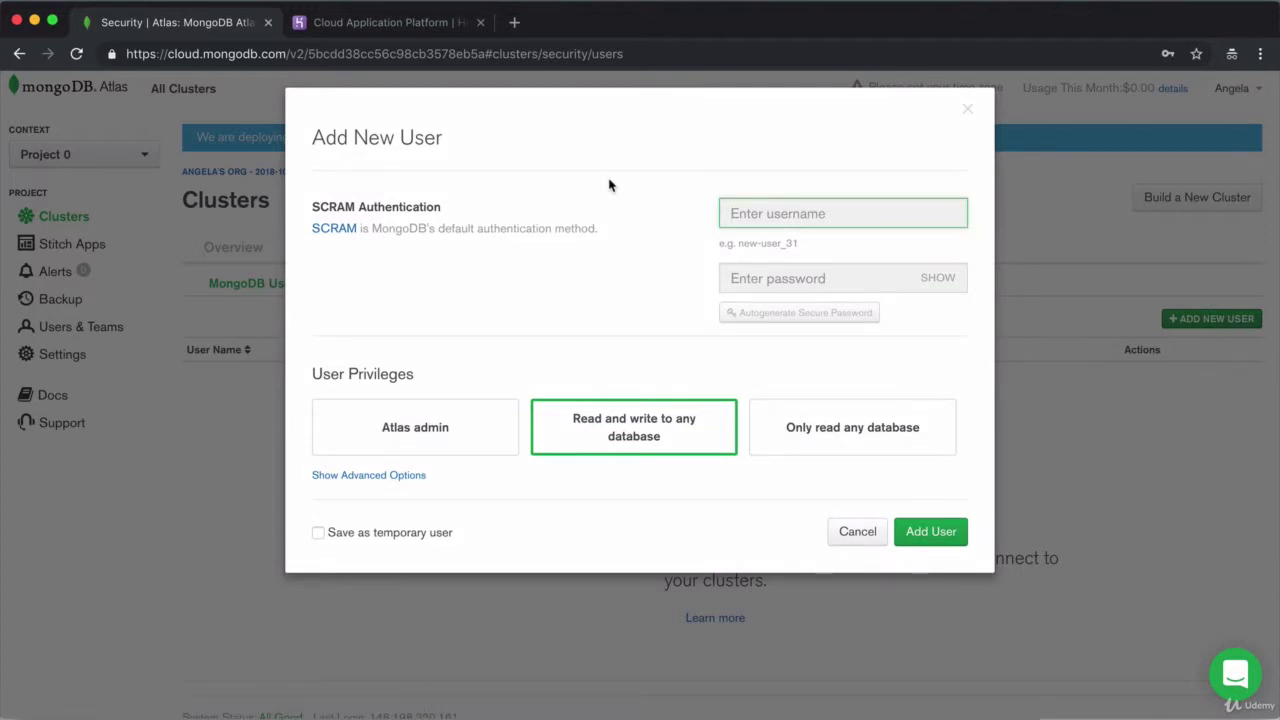
pyautogui.write('admin-')
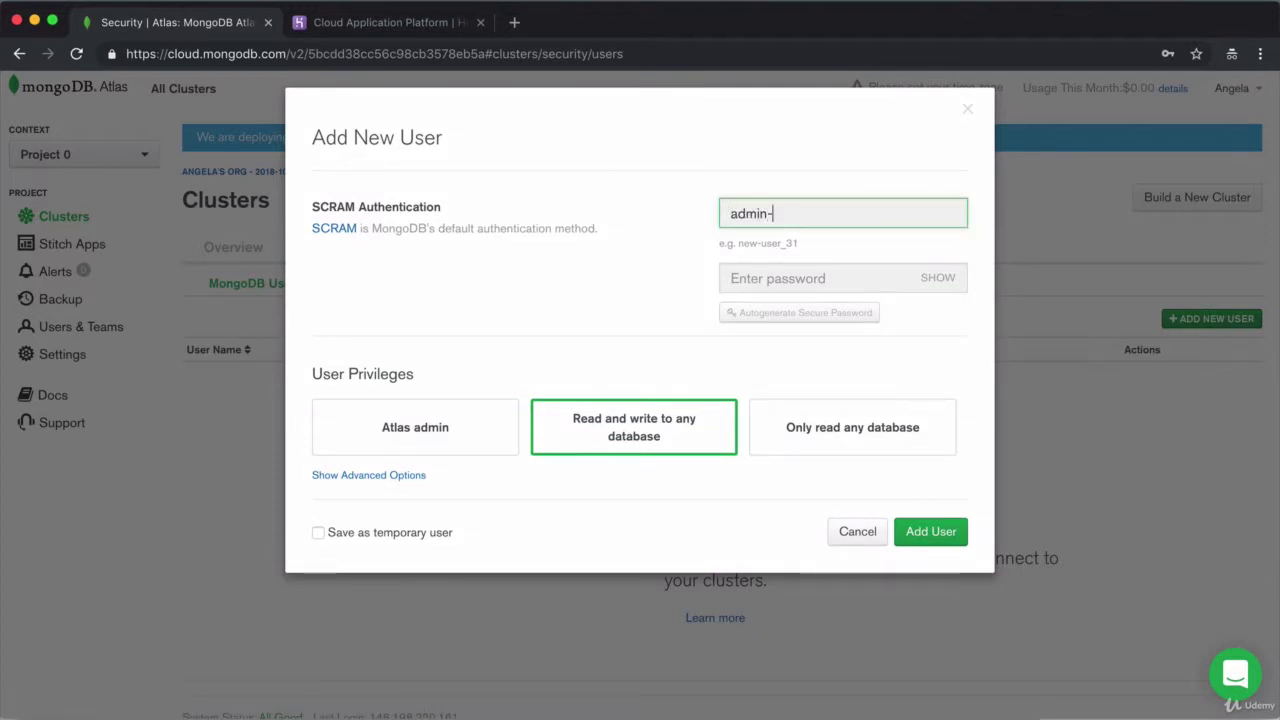
pyautogui.write('angela')
pyautogui.click(760, 278)
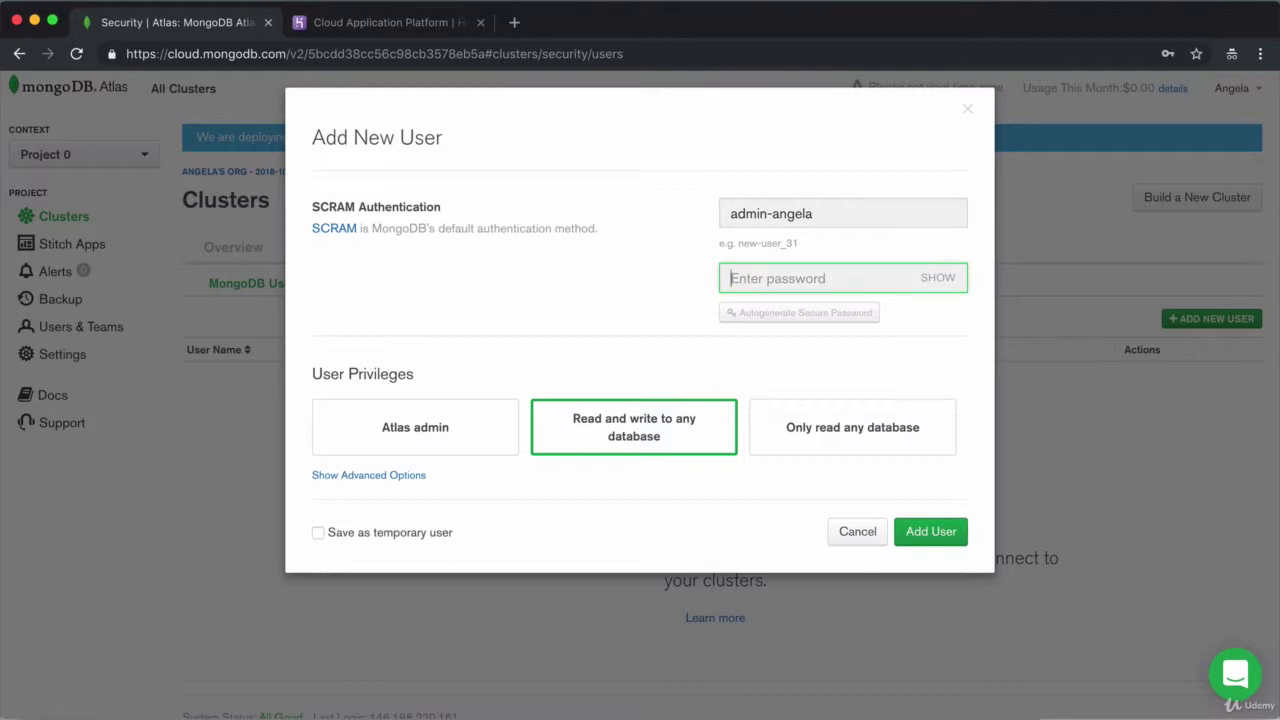
pyautogui.write('••')
pyautogui.click(944, 280)
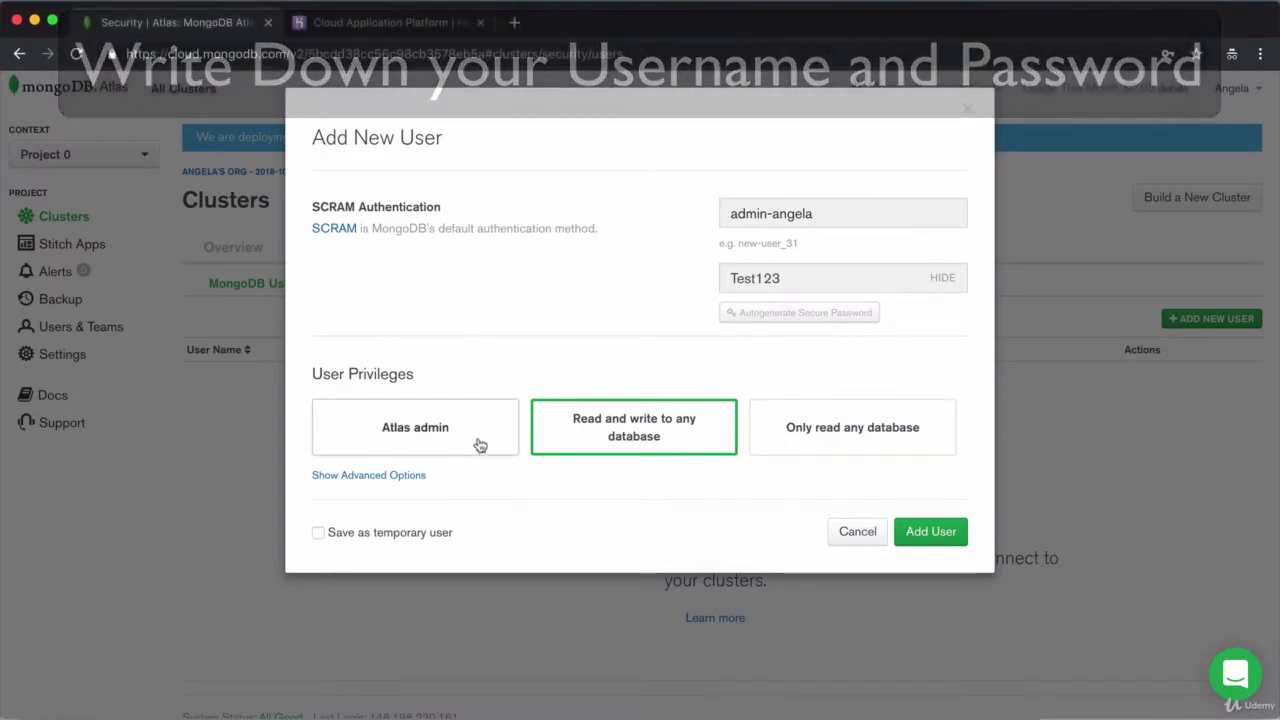
pyautogui.click(461, 447)
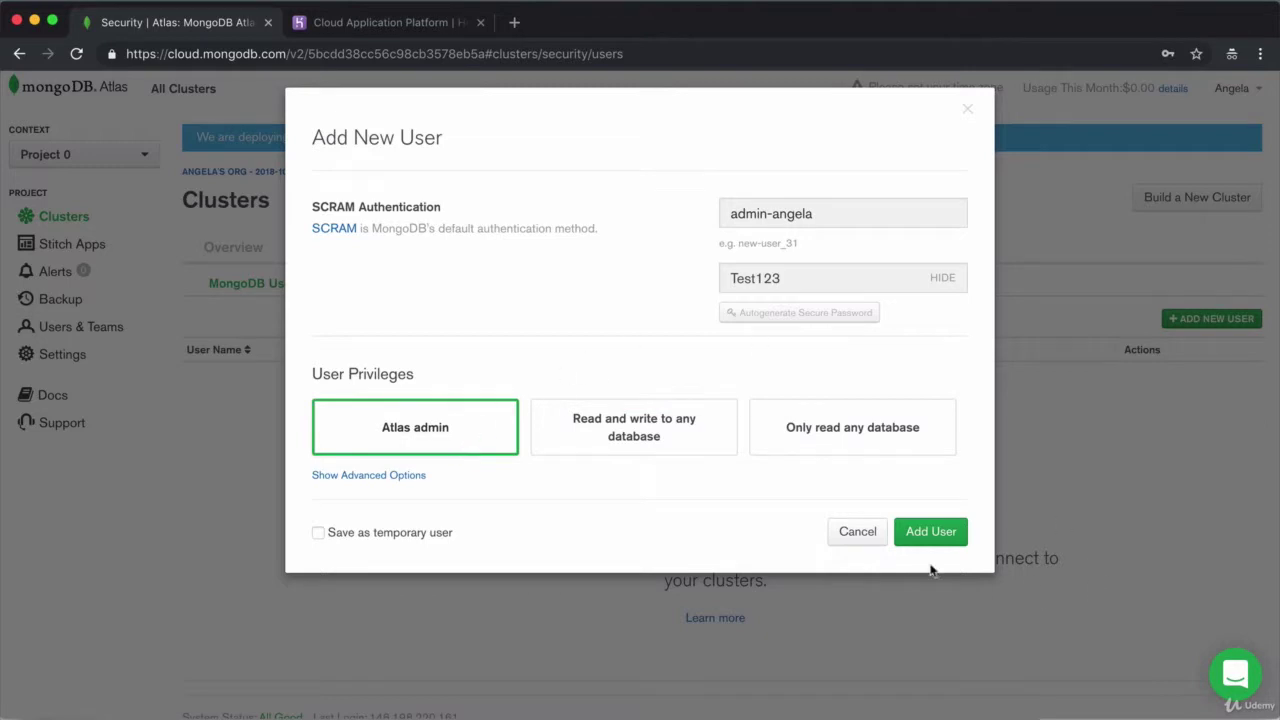
pyautogui.click(925, 535)
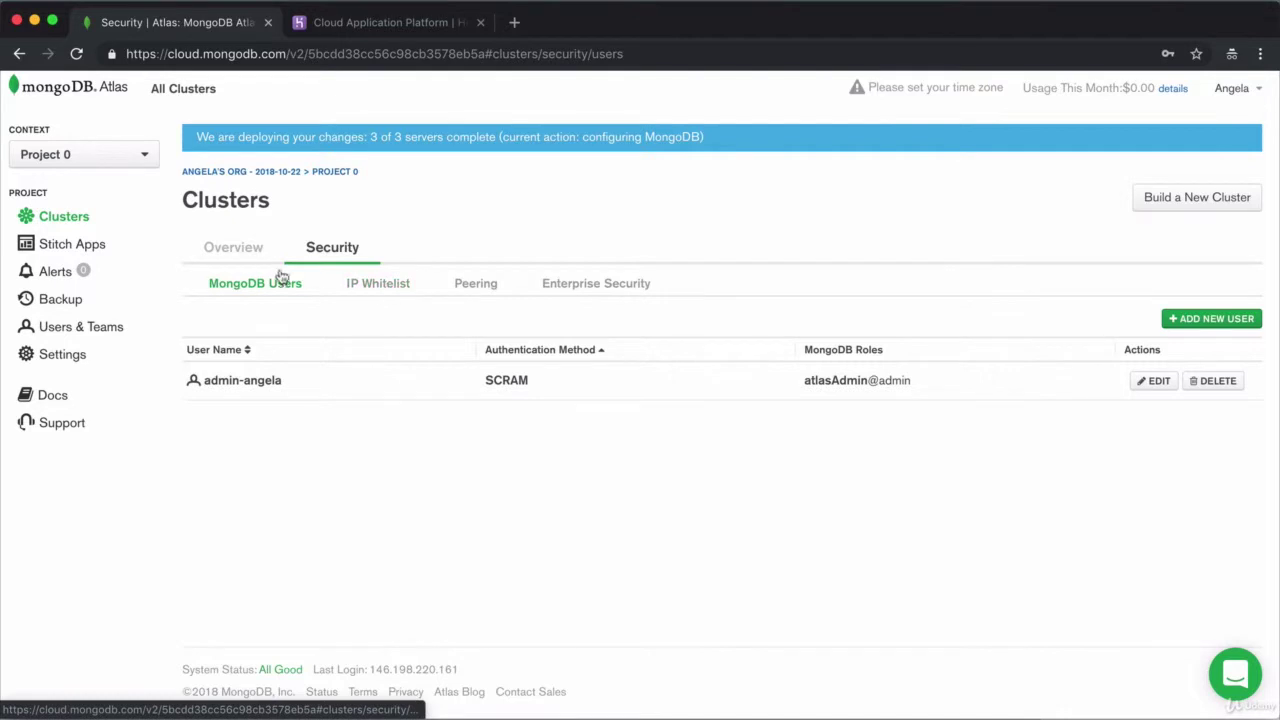
# Add a 0.0.0.0/0 IP whitelist entry that allows access from anywhere
pyautogui.click(386, 291)
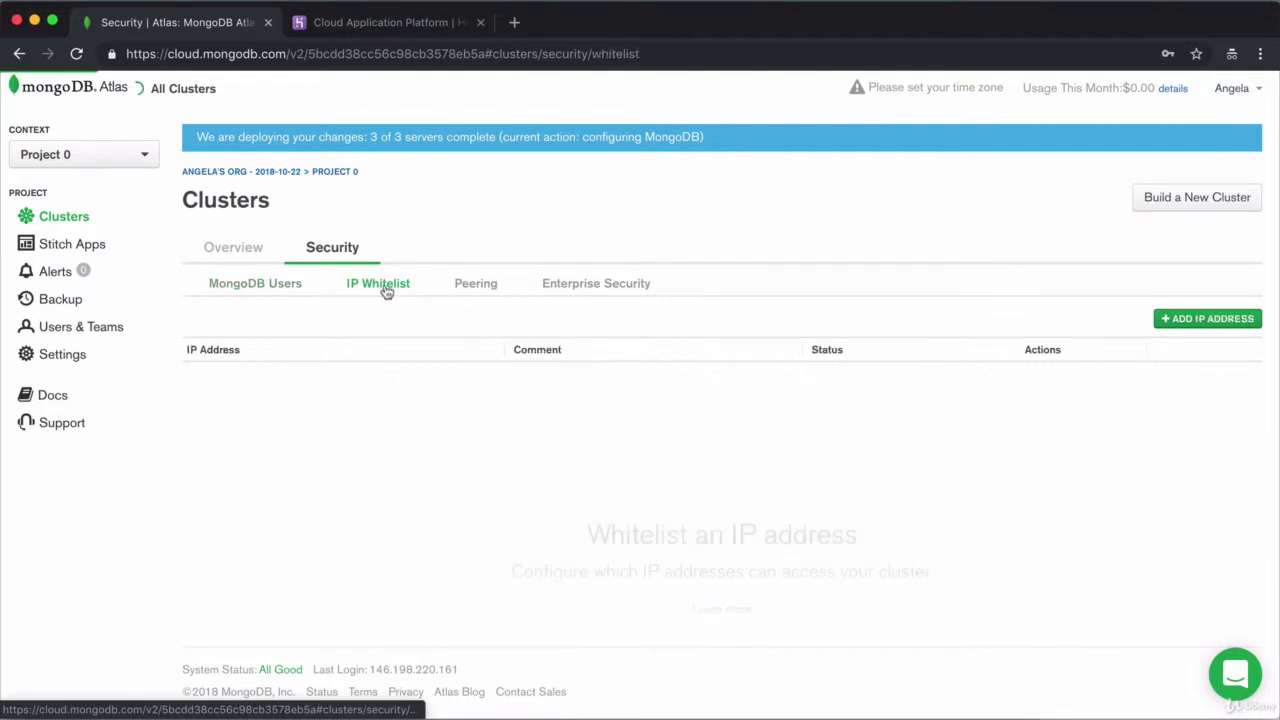
pyautogui.click(1222, 324)
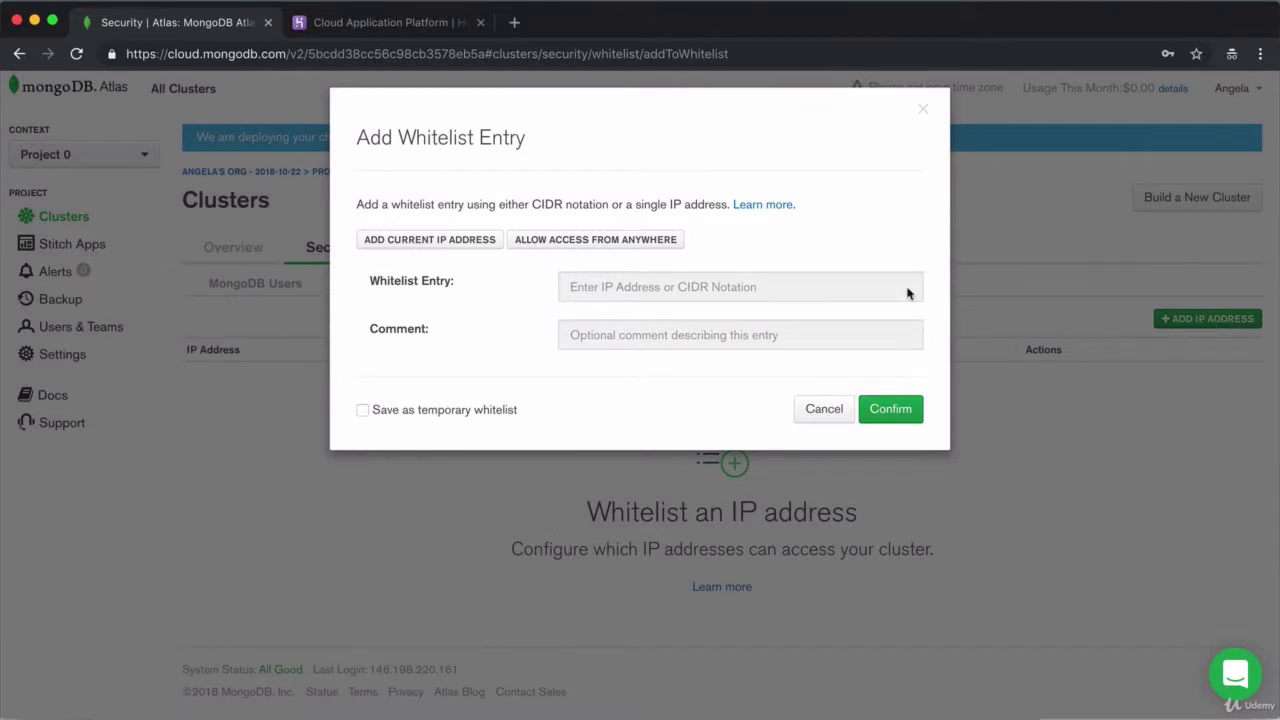
pyautogui.click(572, 241)
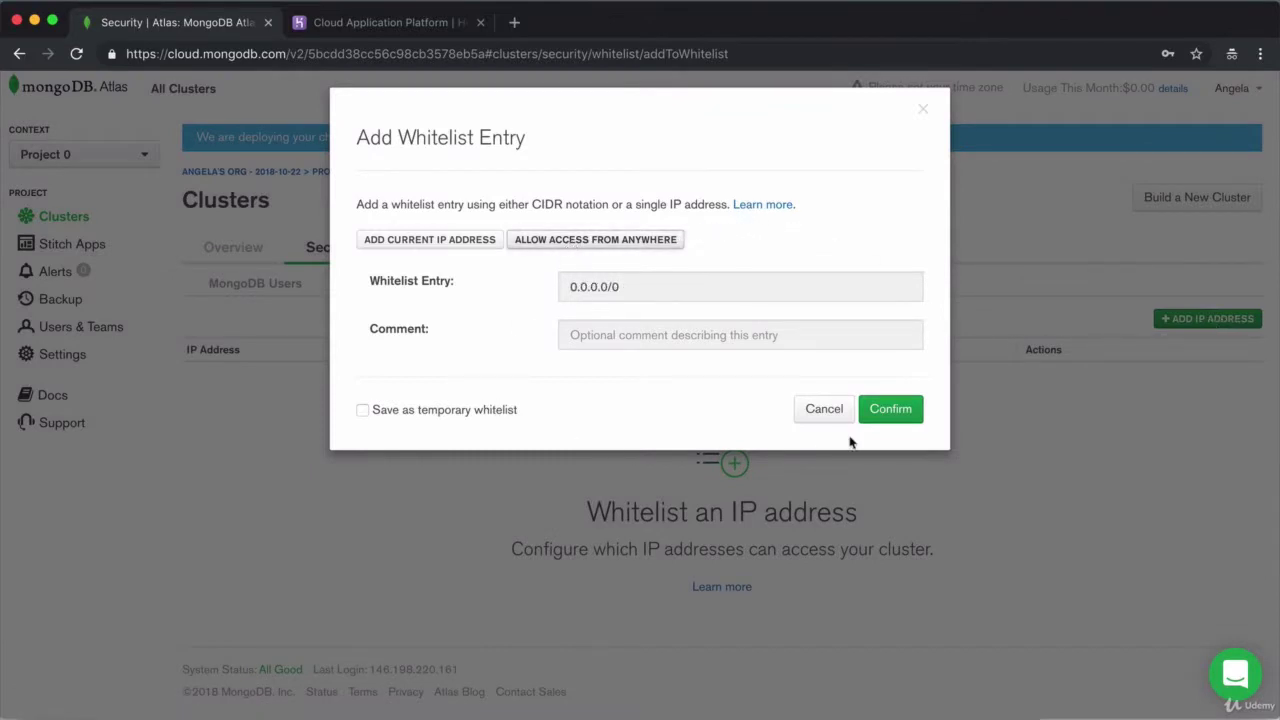
pyautogui.click(880, 410)
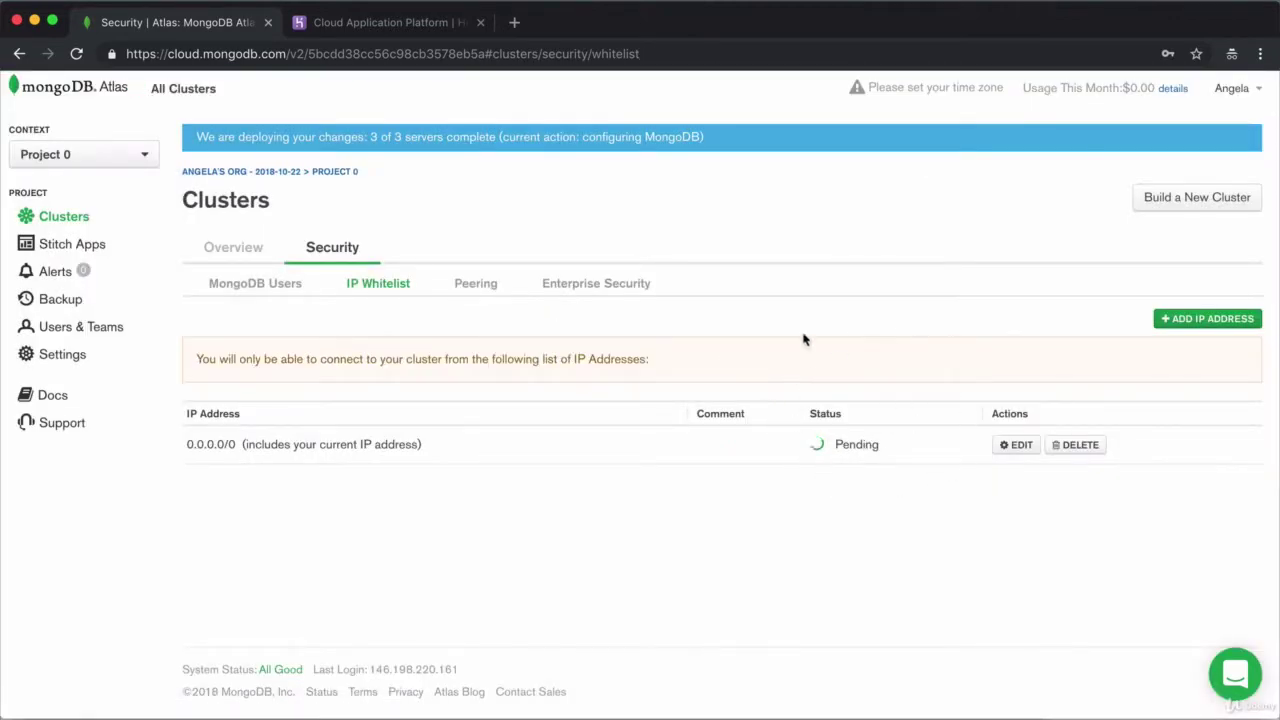
# From the Overview, open Cluster0's connection options and select Connect with the Mongo Shell
pyautogui.click(217, 259)
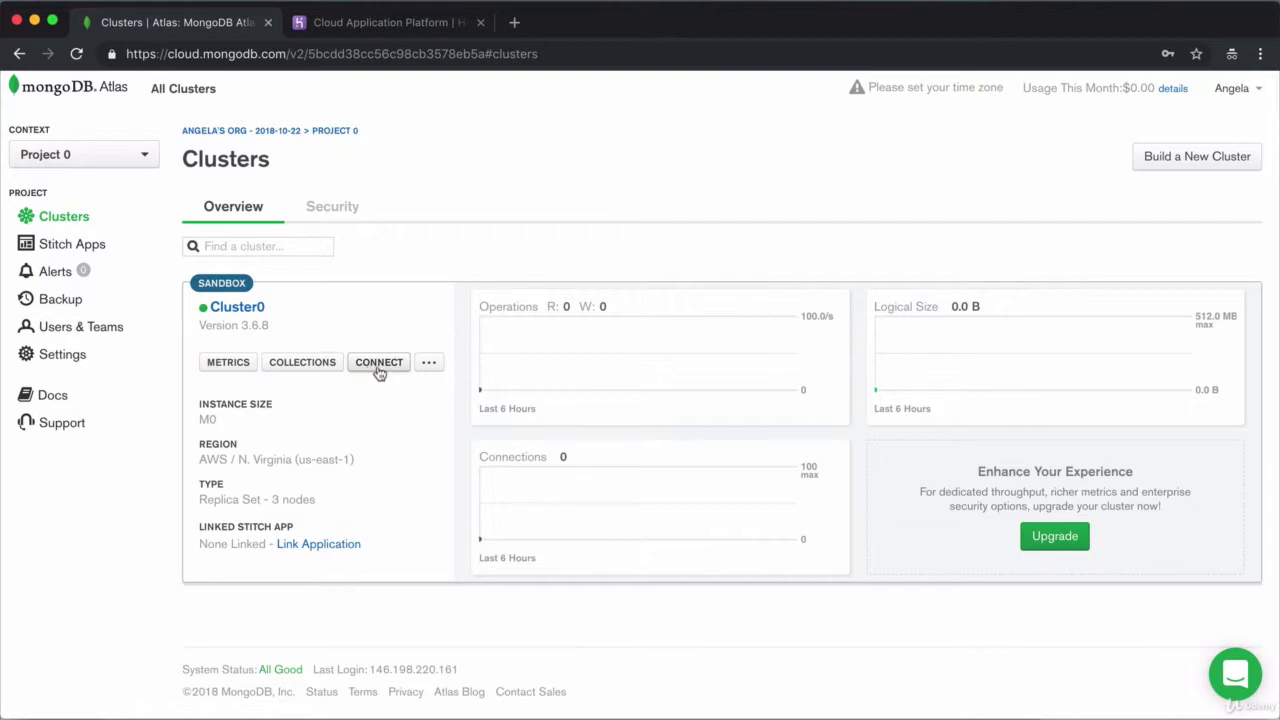
pyautogui.click(376, 367)
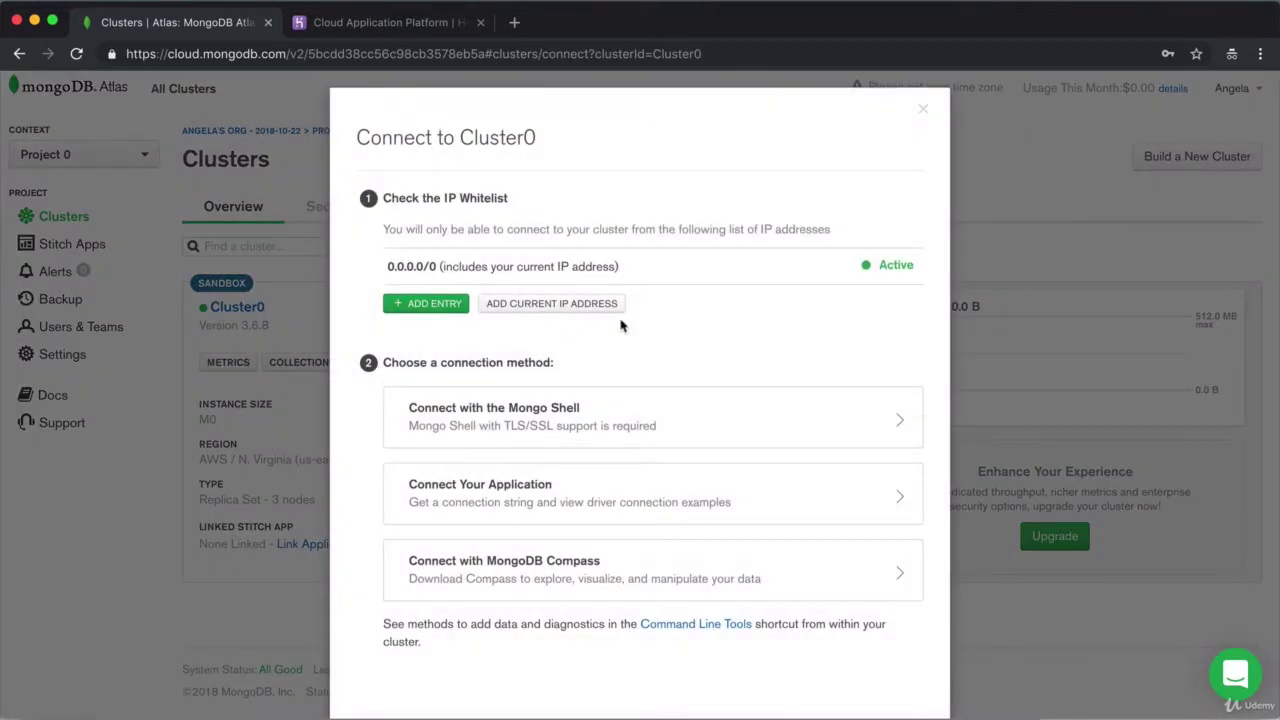
pyautogui.scroll(-2, 620, 325)
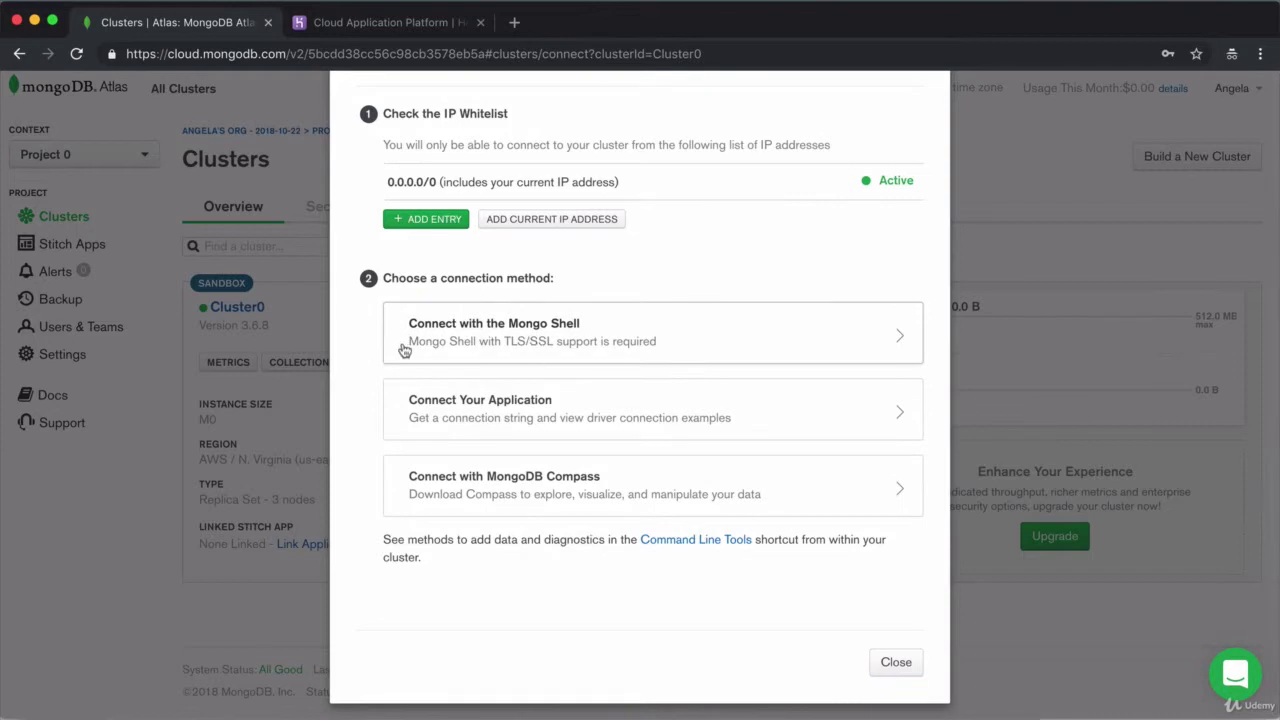
pyautogui.click(665, 338)
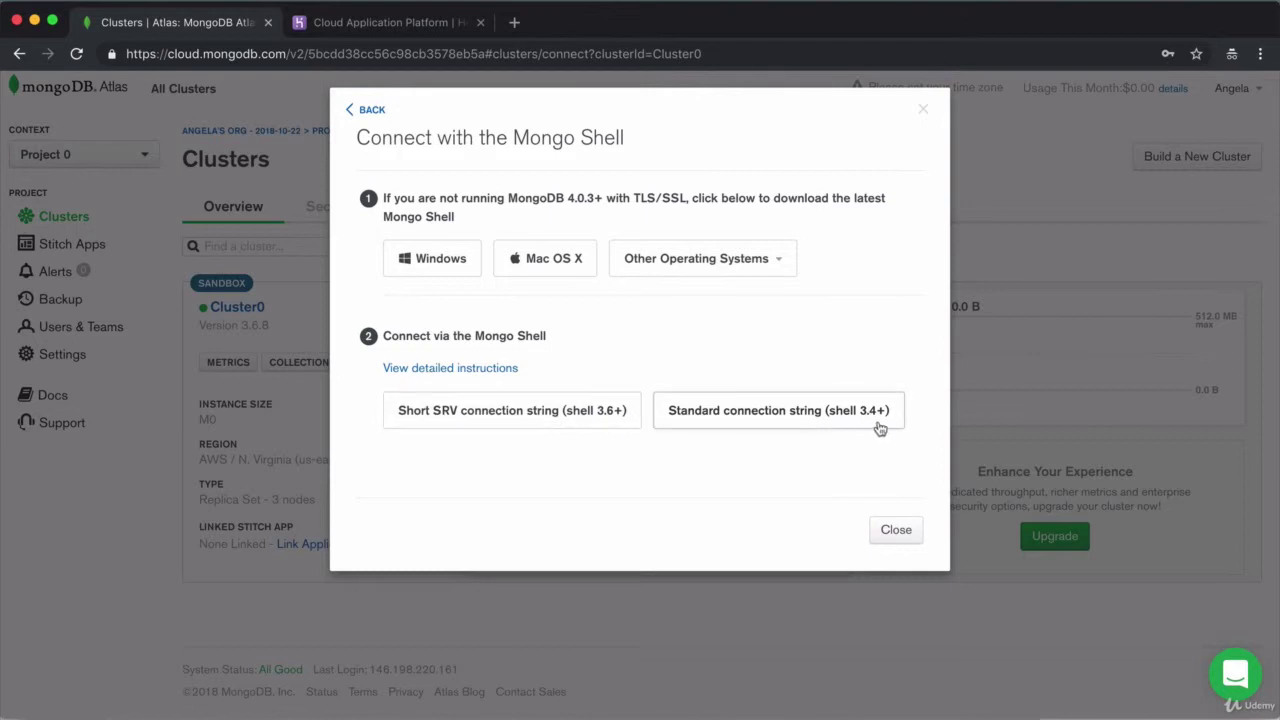
# Run mongo --version in Terminal to confirm shell v4.0.2, then display the short SRV connection string
pyautogui.press('super+Tab')
pyautogui.press('super+Tab')
pyautogui.press('super+Tab')
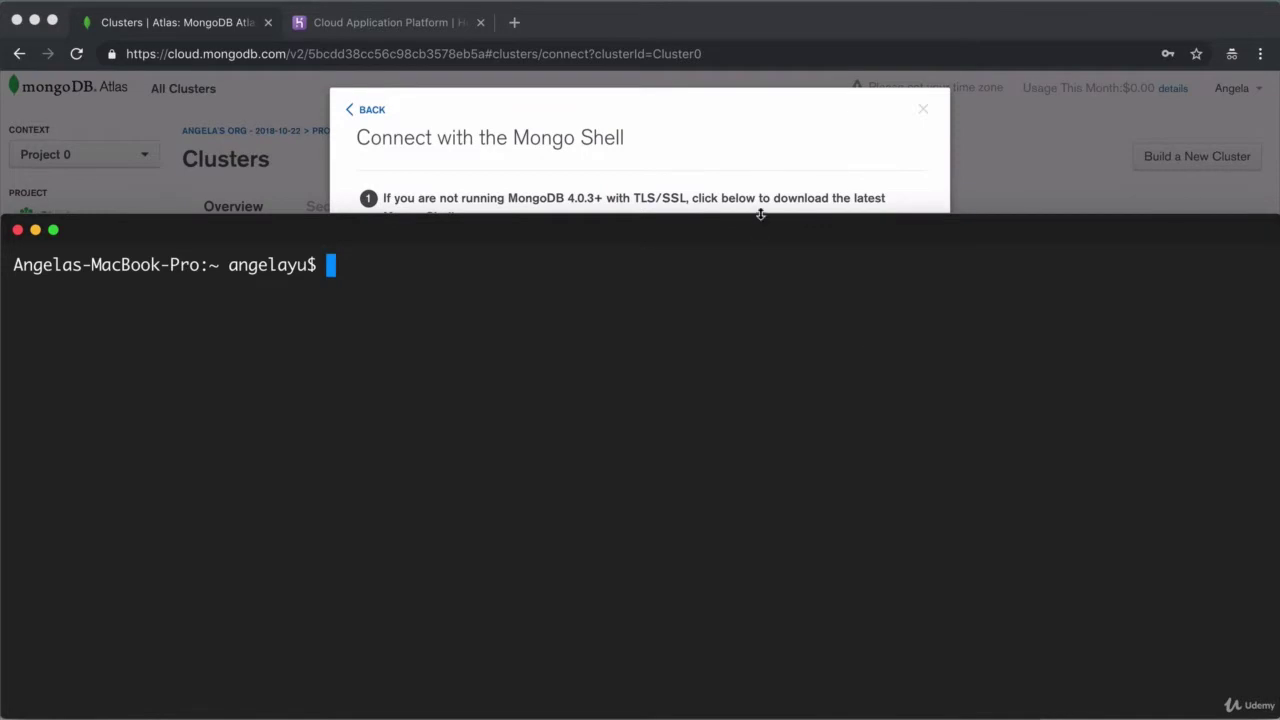
pyautogui.moveTo(760, 213); pyautogui.dragTo(752, 459)
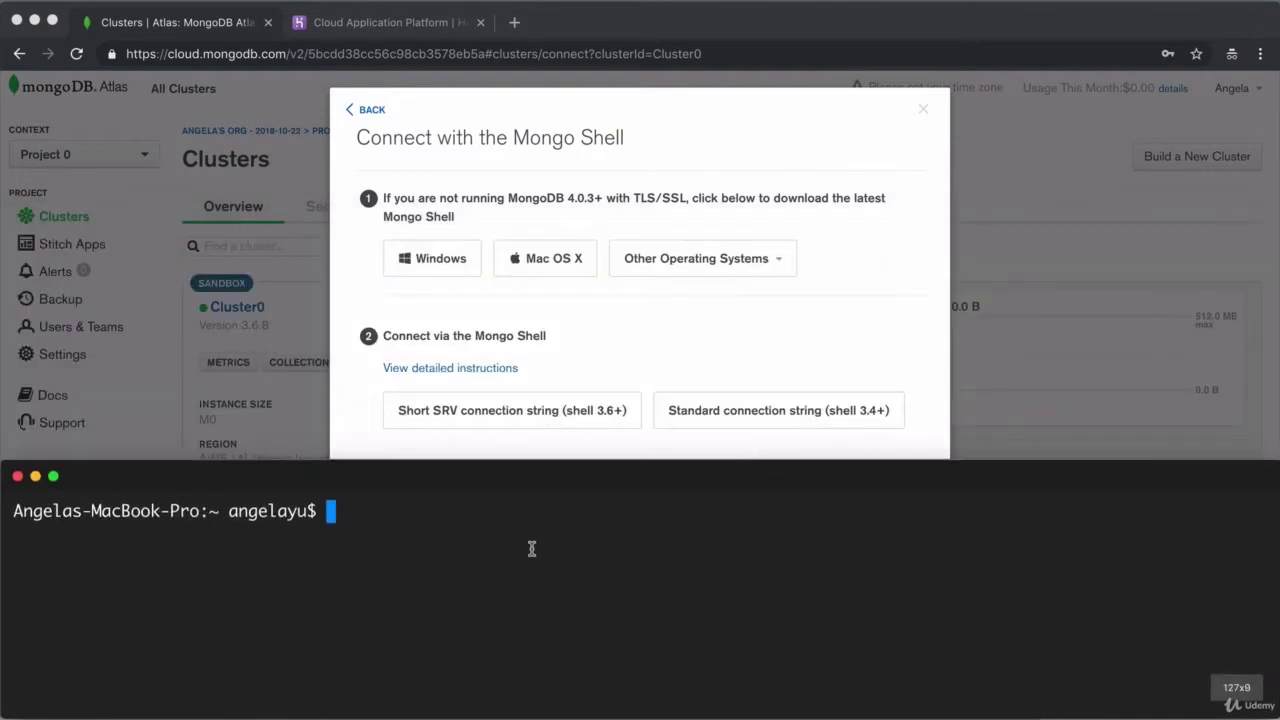
pyautogui.write('mongo')
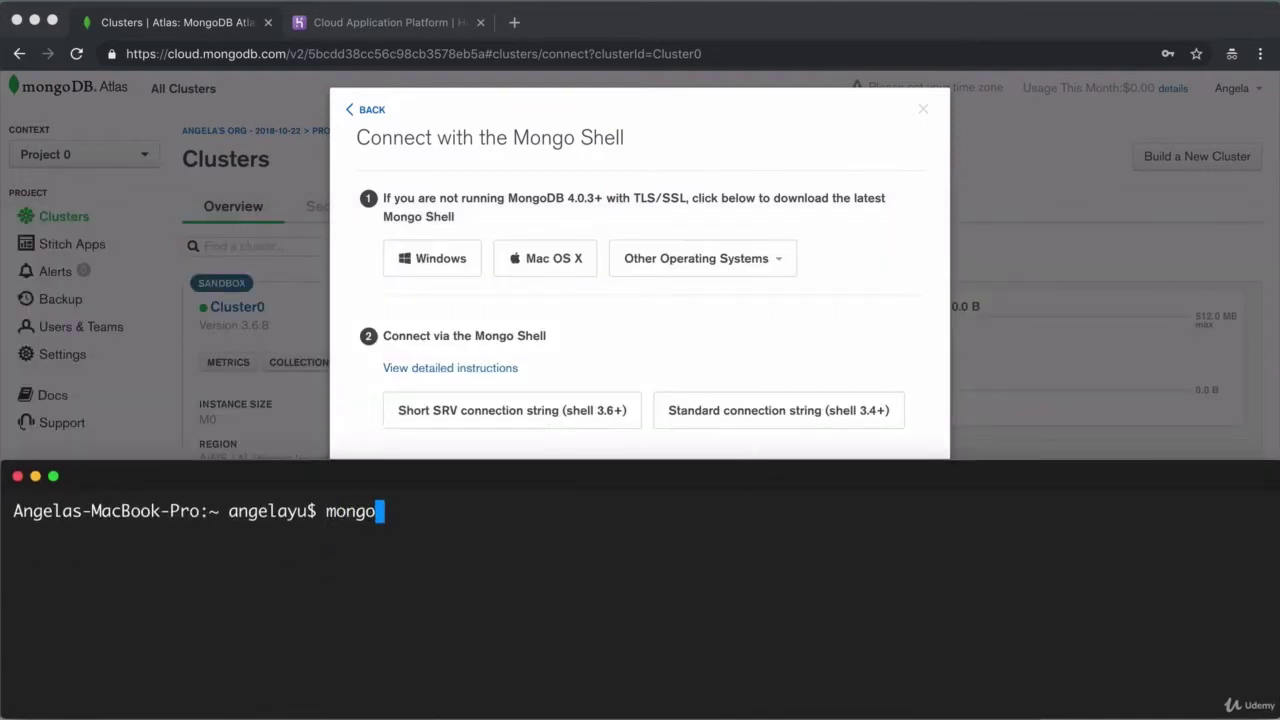
pyautogui.write(' --version')
pyautogui.press('Return')
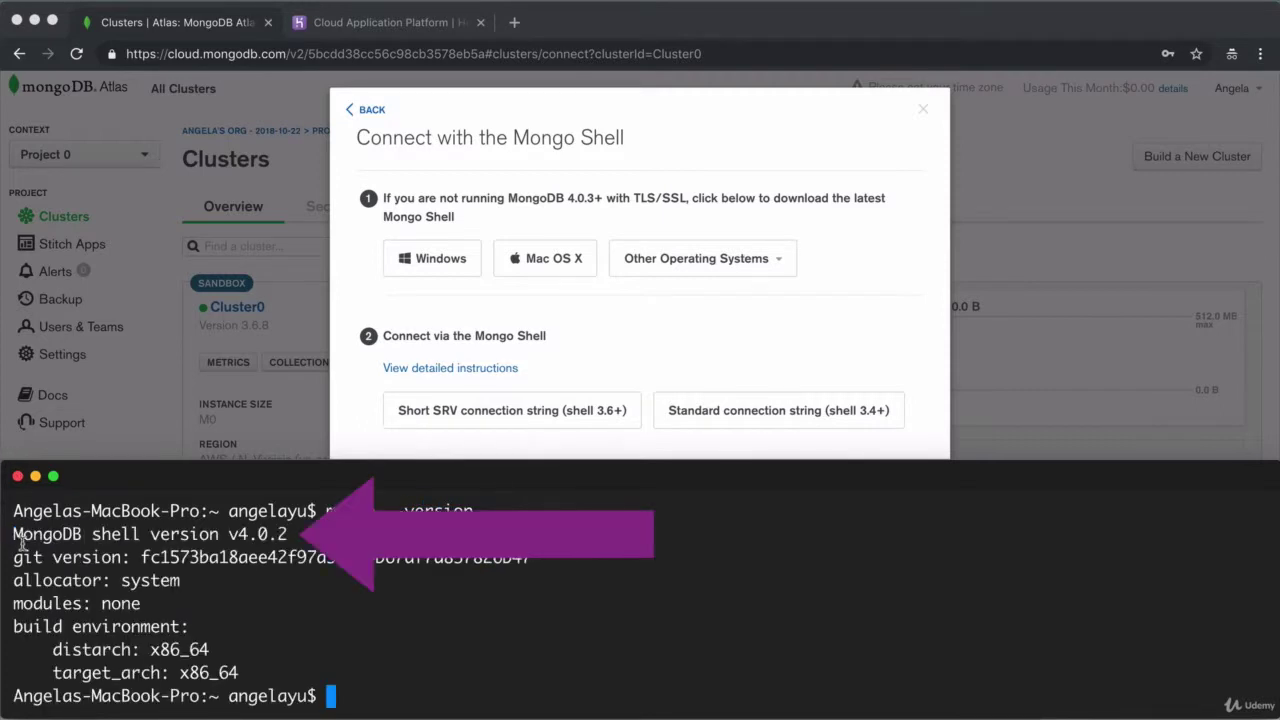
pyautogui.moveTo(14, 535); pyautogui.dragTo(141, 536)
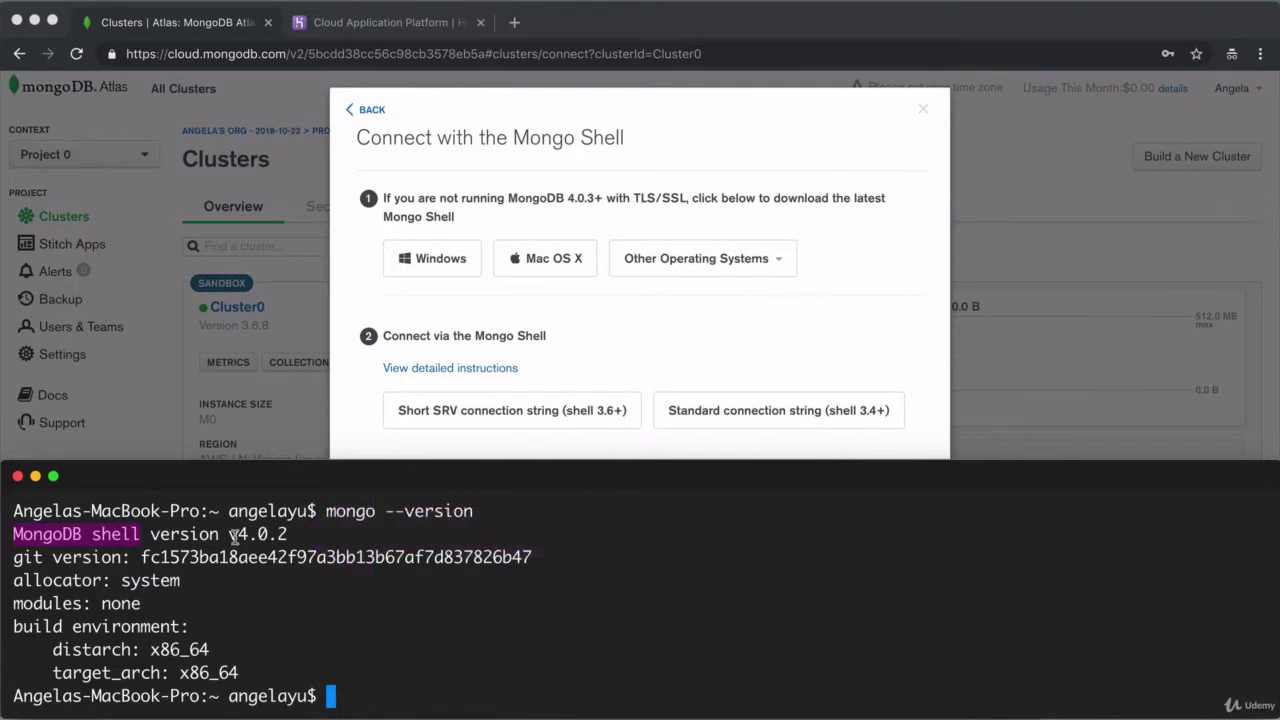
pyautogui.moveTo(229, 534); pyautogui.dragTo(300, 533)
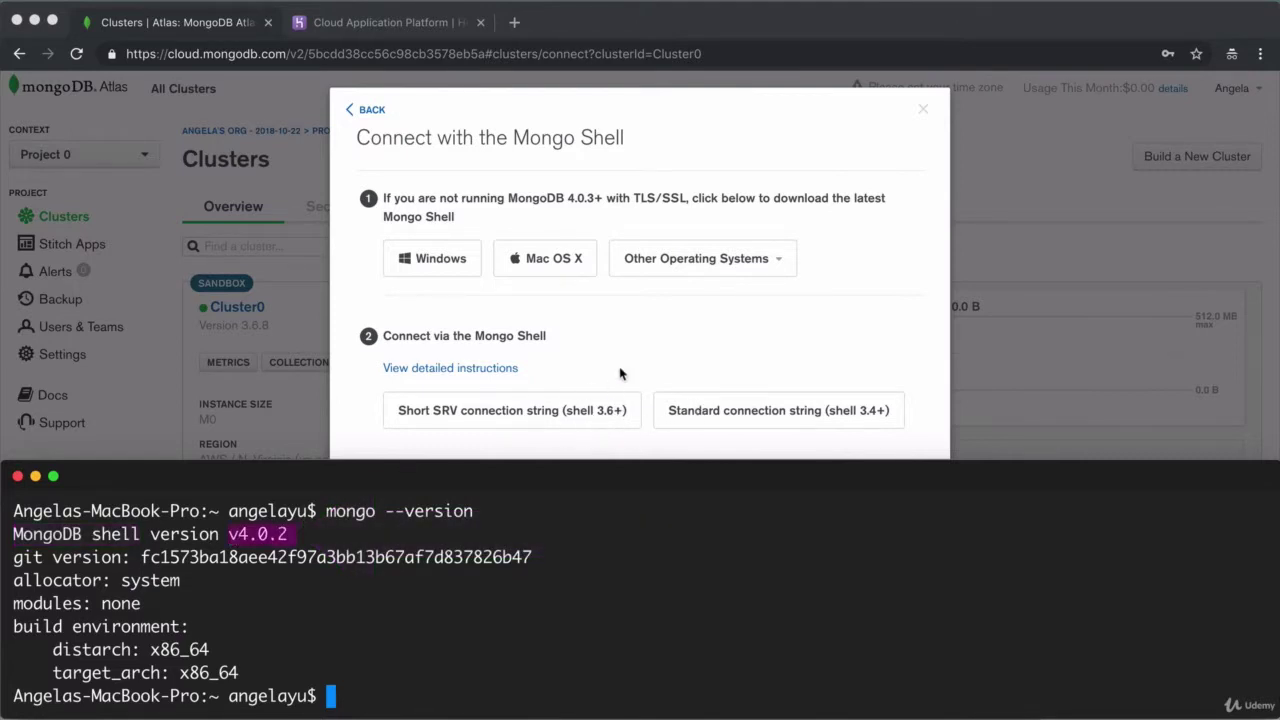
pyautogui.click(580, 405)
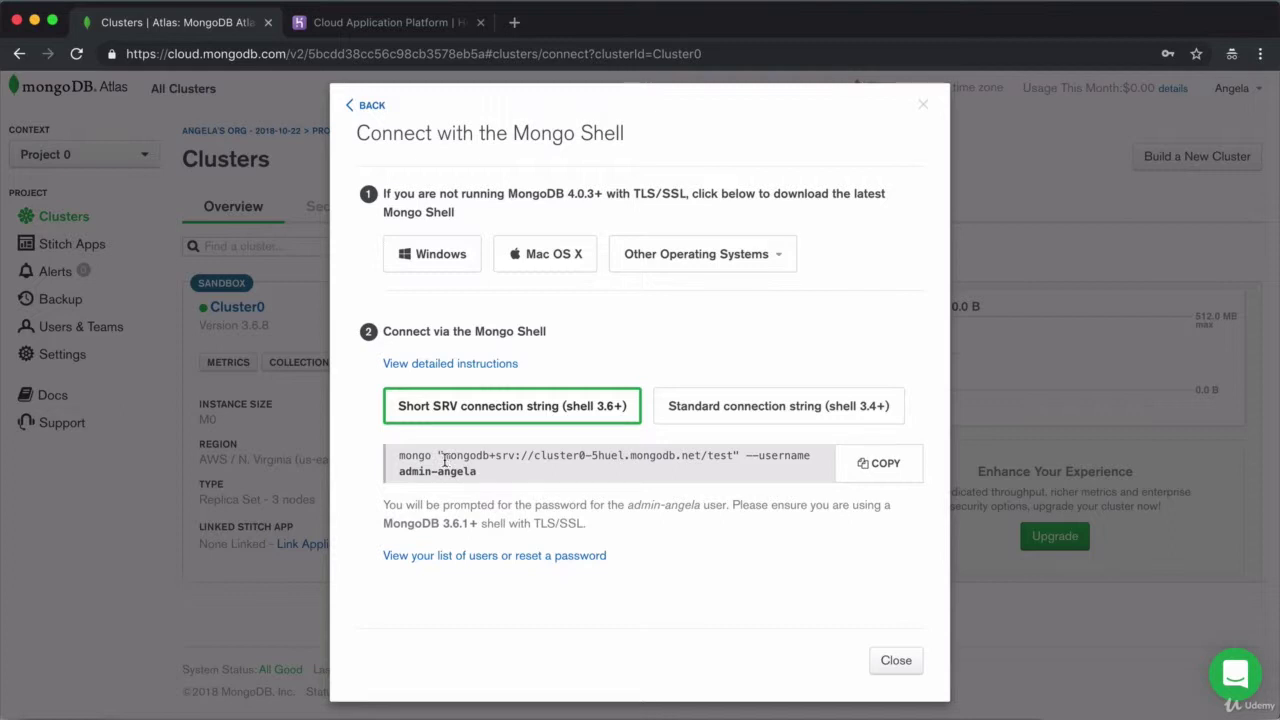
# Copy the Cluster0 mongo connection command from Atlas and run it in Terminal, noting the required username
pyautogui.moveTo(444, 459); pyautogui.dragTo(740, 459)
pyautogui.click(218, 344)
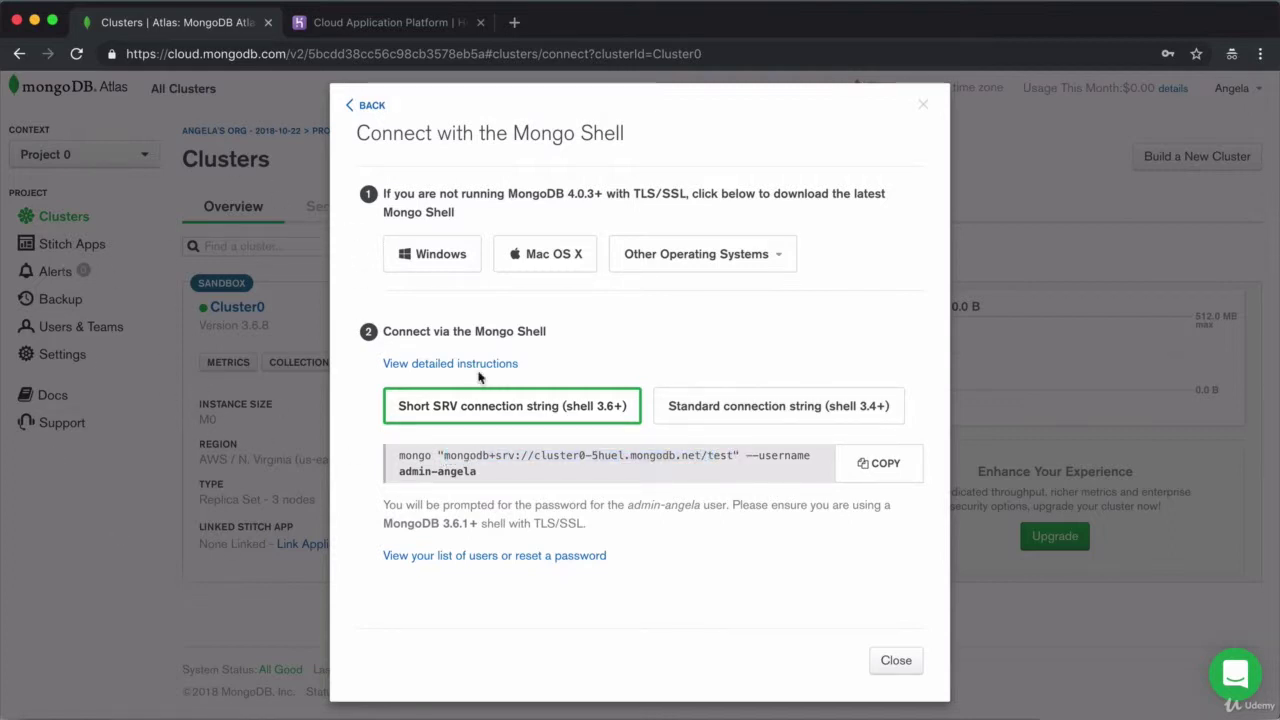
pyautogui.click(884, 472)
pyautogui.press('super+Tab')
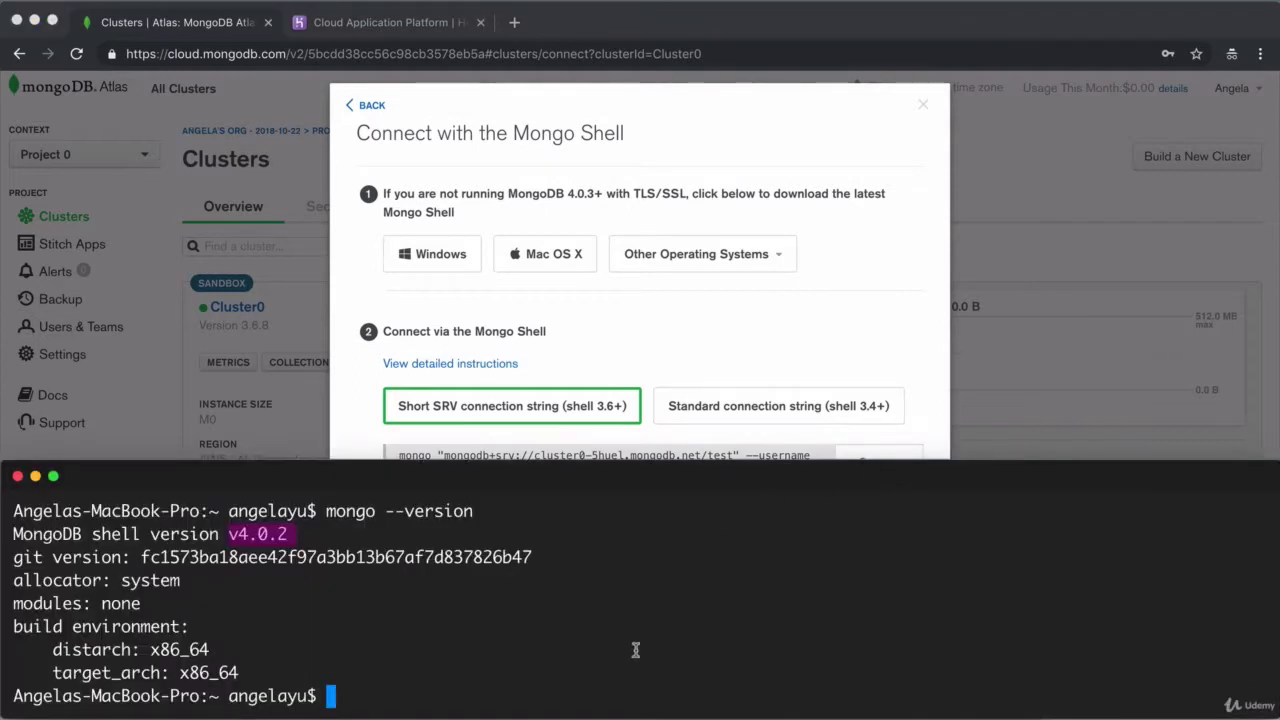
pyautogui.press('super+v')
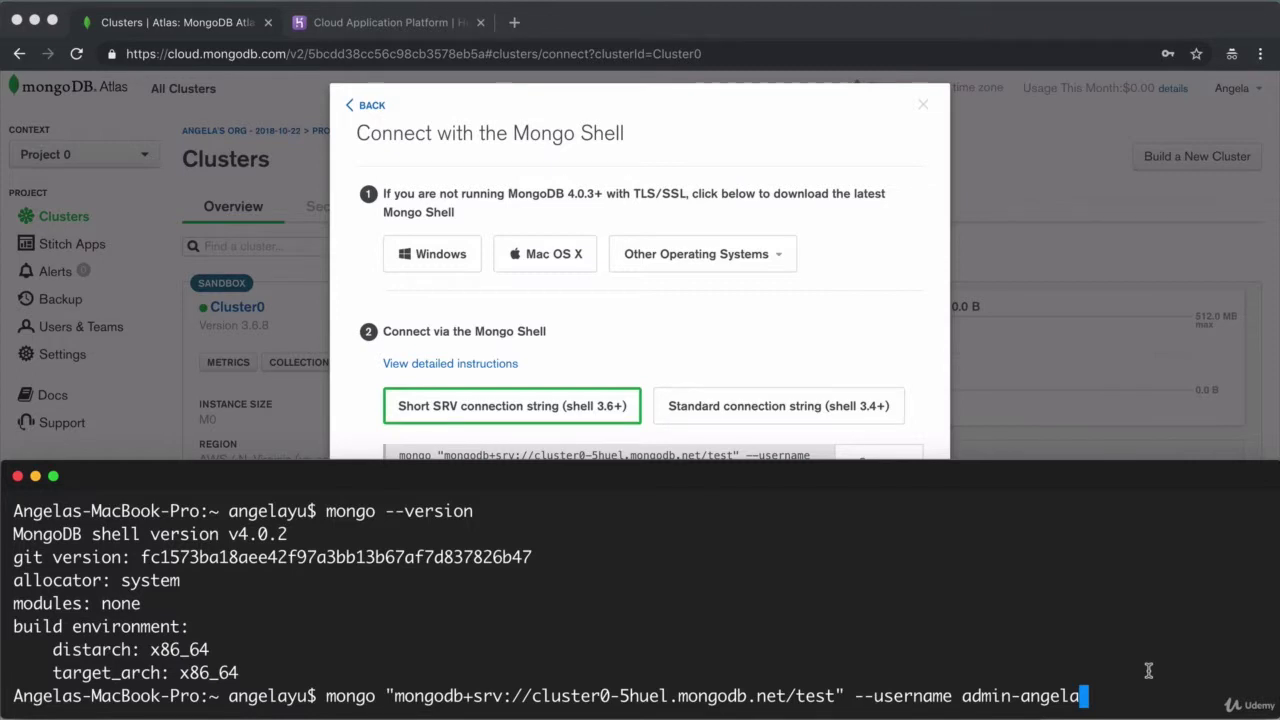
pyautogui.press('Return')
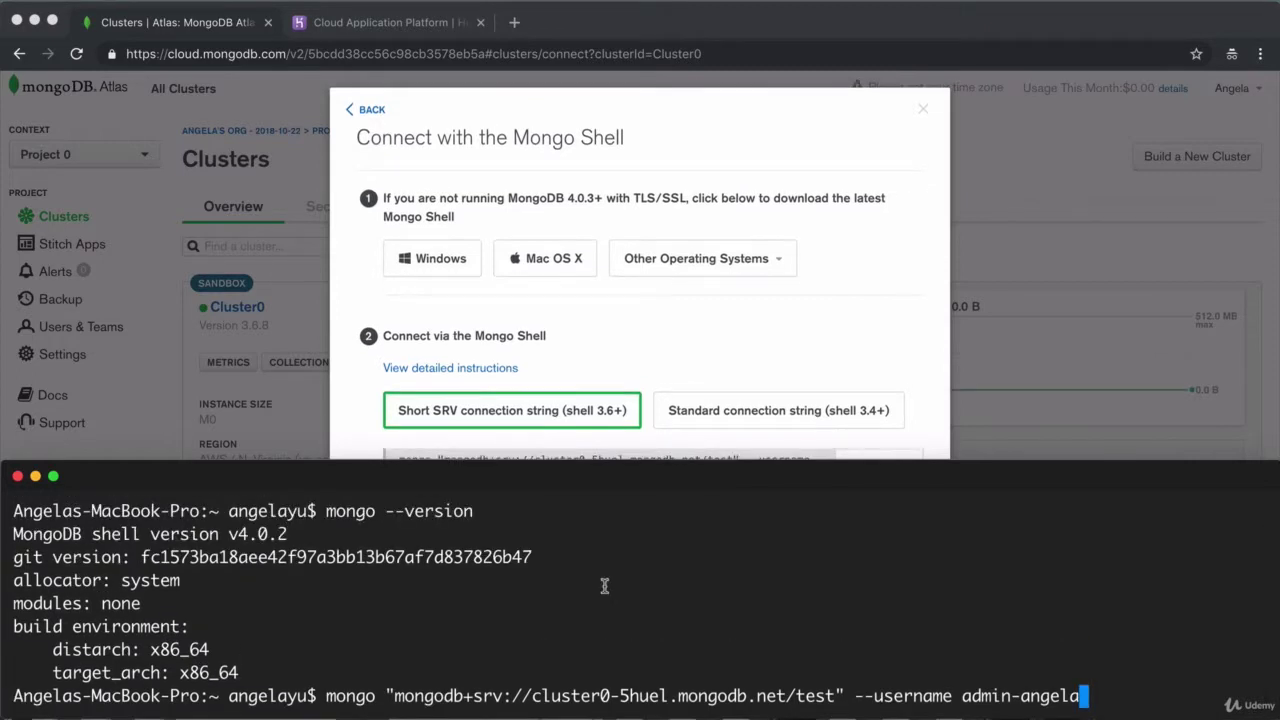
pyautogui.press('Return')
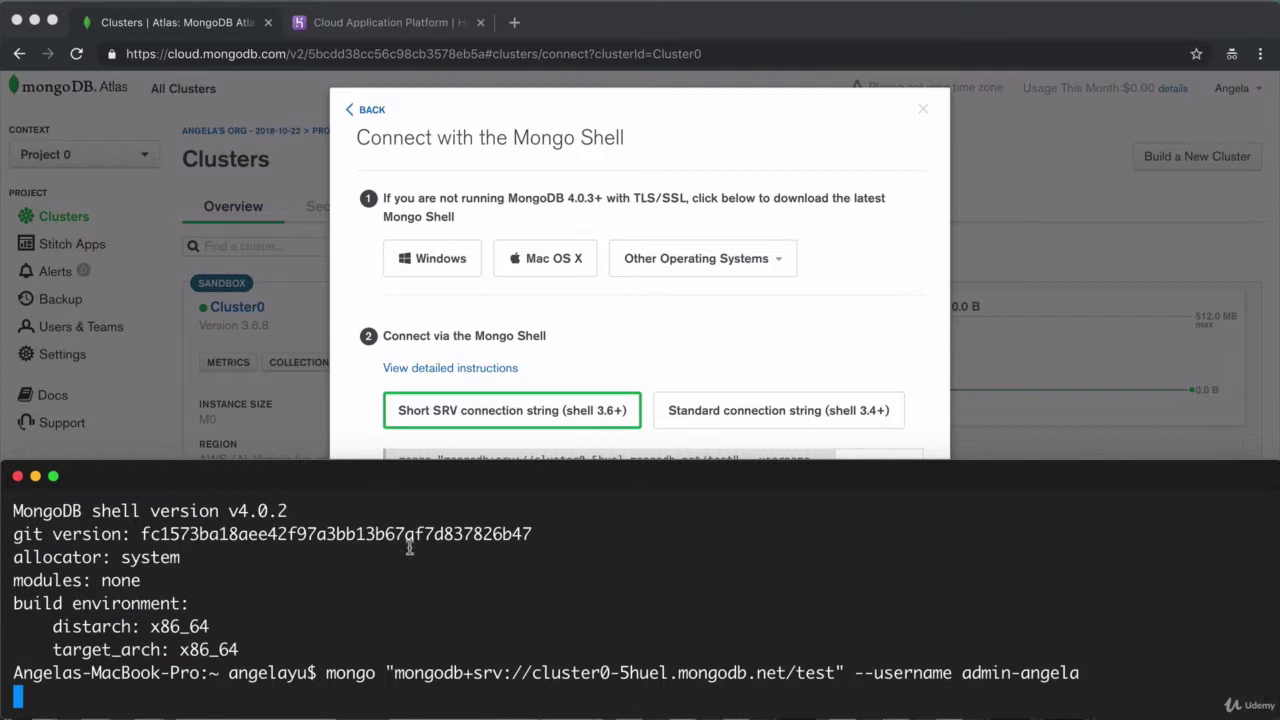
pyautogui.click(665, 334)
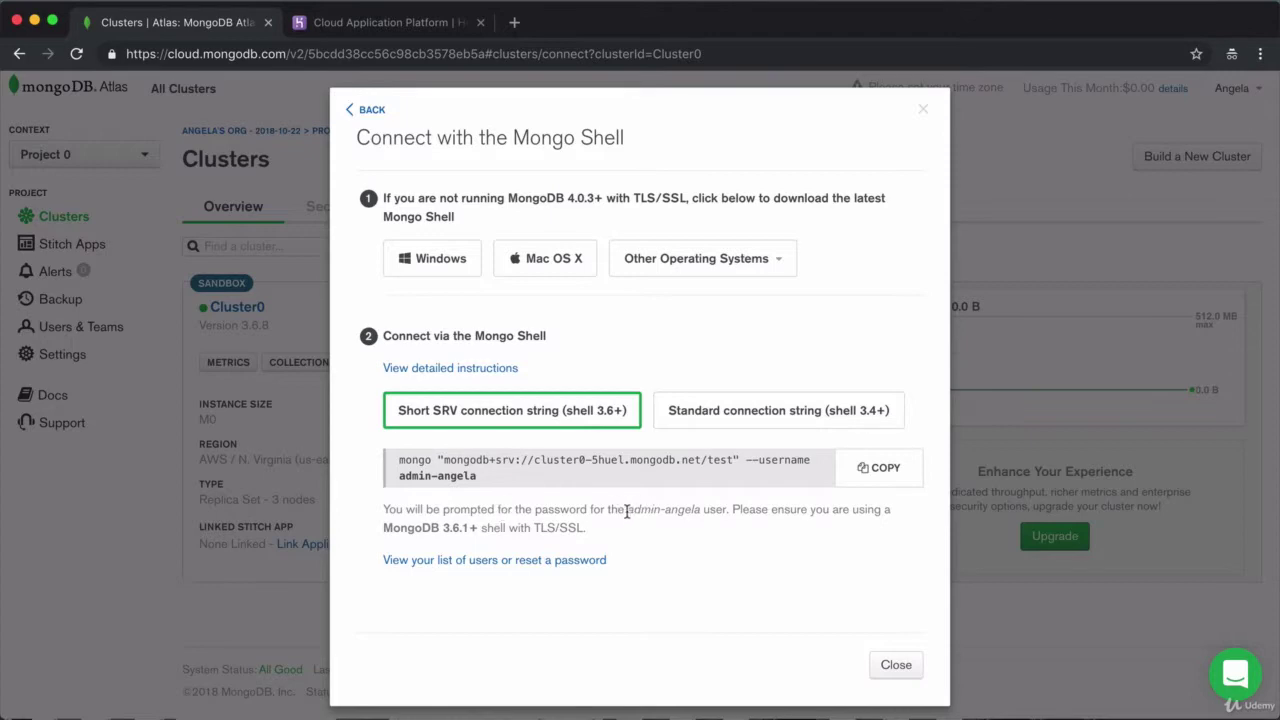
pyautogui.moveTo(626, 512); pyautogui.dragTo(697, 512)
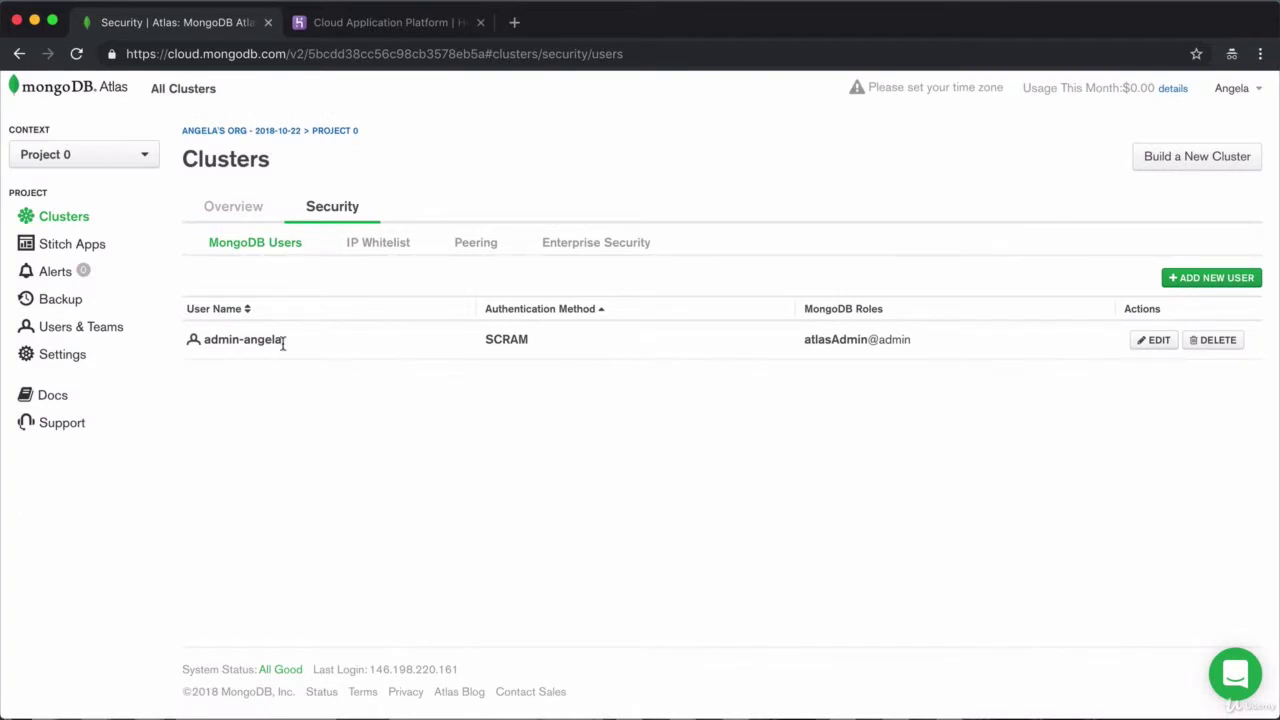
# Review the admin user's settings and password field, then cancel without making changes
pyautogui.click(1152, 340)
pyautogui.click(928, 243)
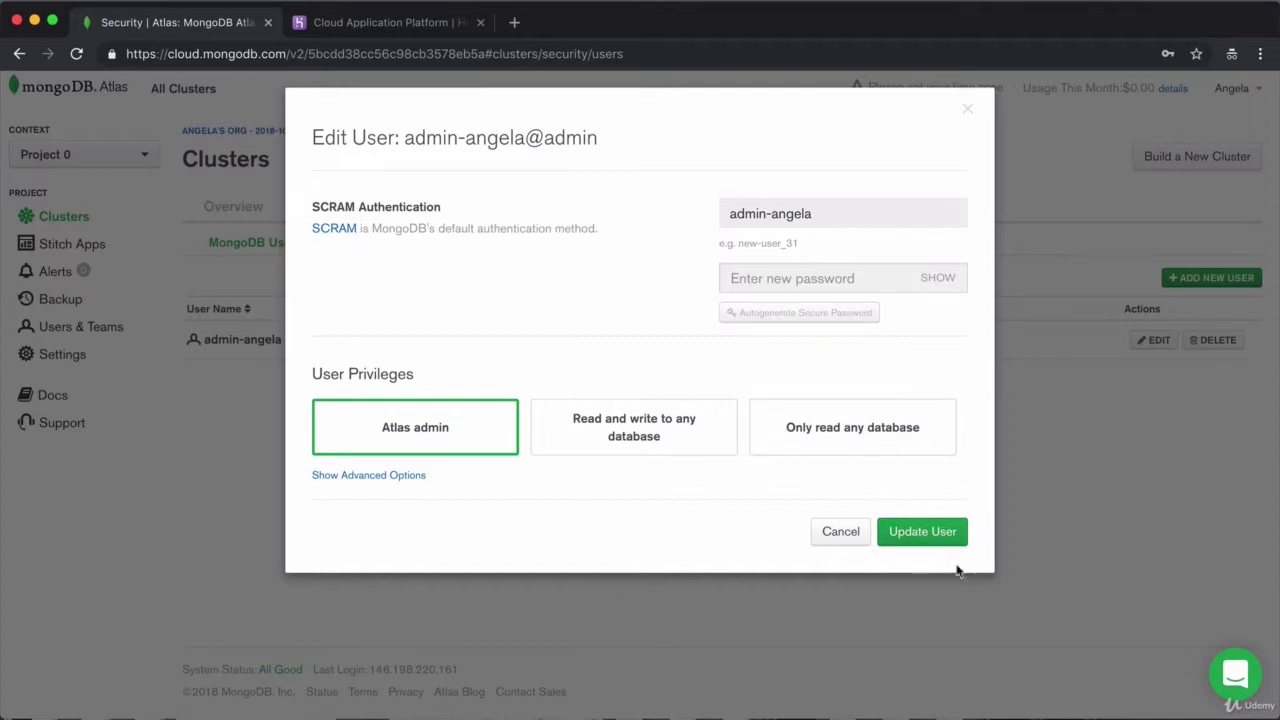
pyautogui.click(847, 535)
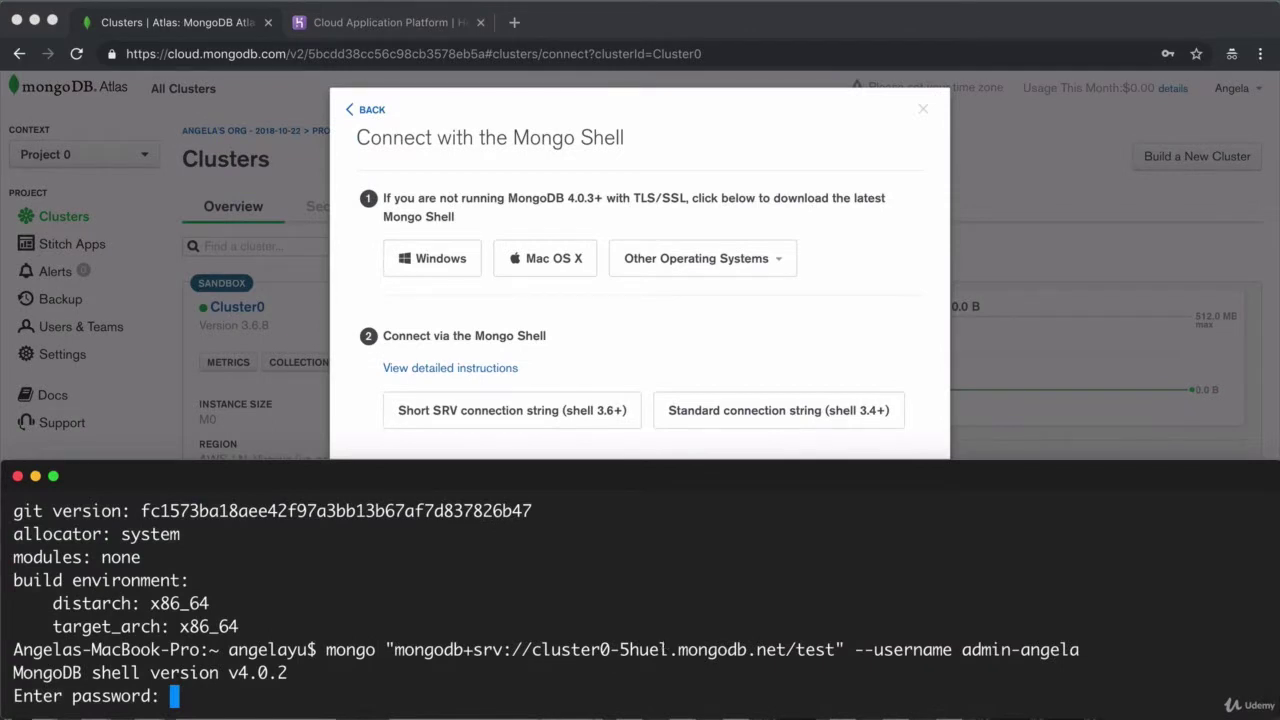
# Submit the password to connect the mongo shell to Cluster0, noting the version mismatch warning
pyautogui.press('Return')
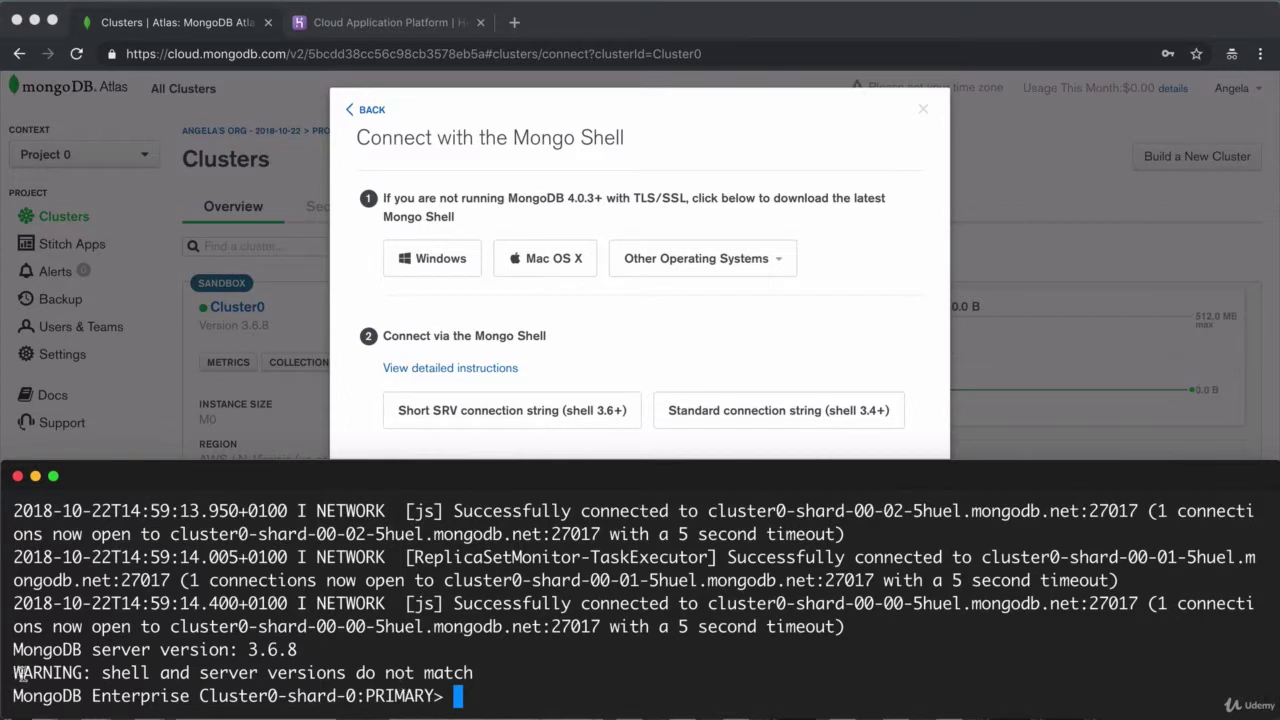
pyautogui.moveTo(18, 674); pyautogui.dragTo(190, 677)
pyautogui.moveTo(305, 683); pyautogui.dragTo(507, 680)
pyautogui.scroll(5, 502, 680)
pyautogui.scroll(-3, 502, 680)
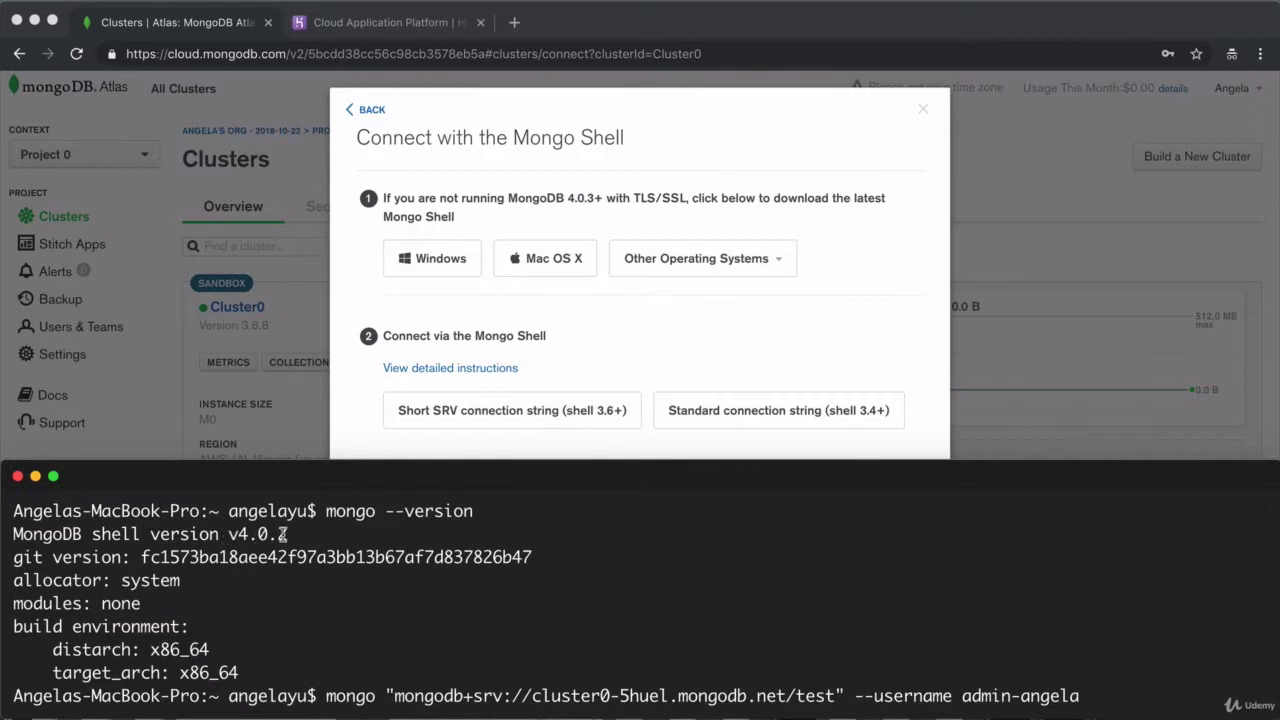
# Rerun the mongo connection command, then open a second Terminal tab
pyautogui.press('super+Tab')
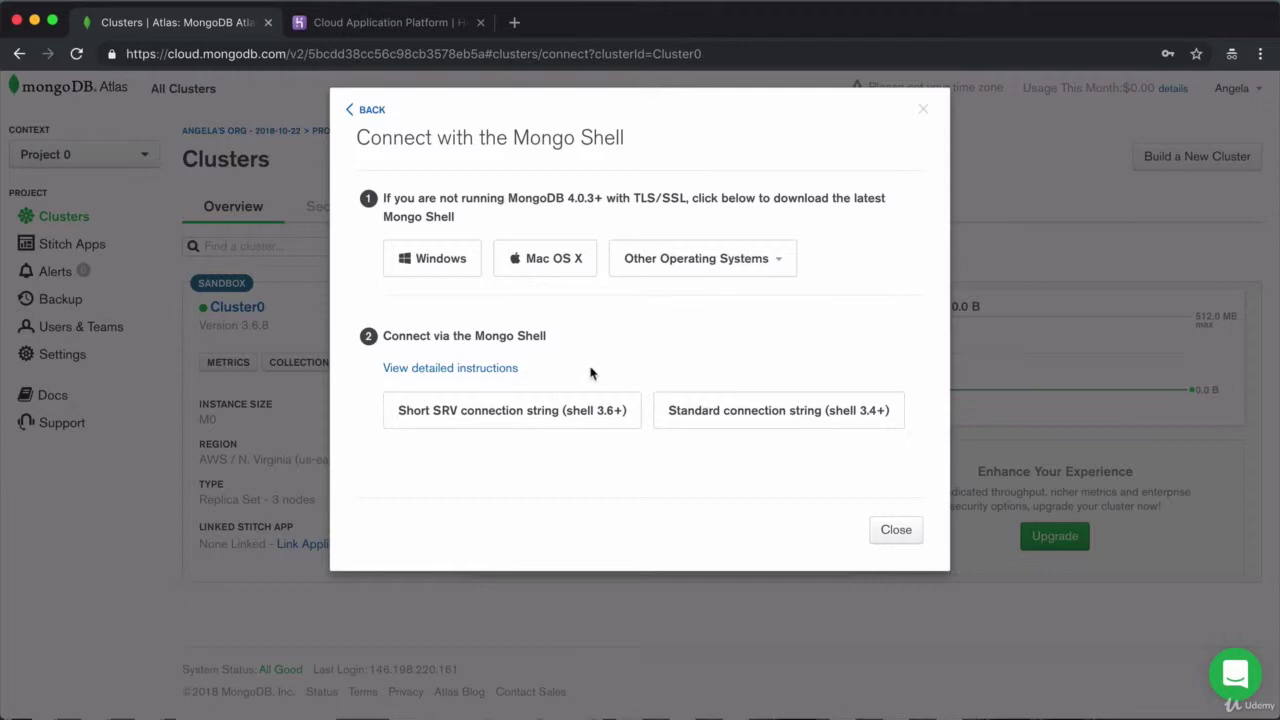
pyautogui.press('super+Tab')
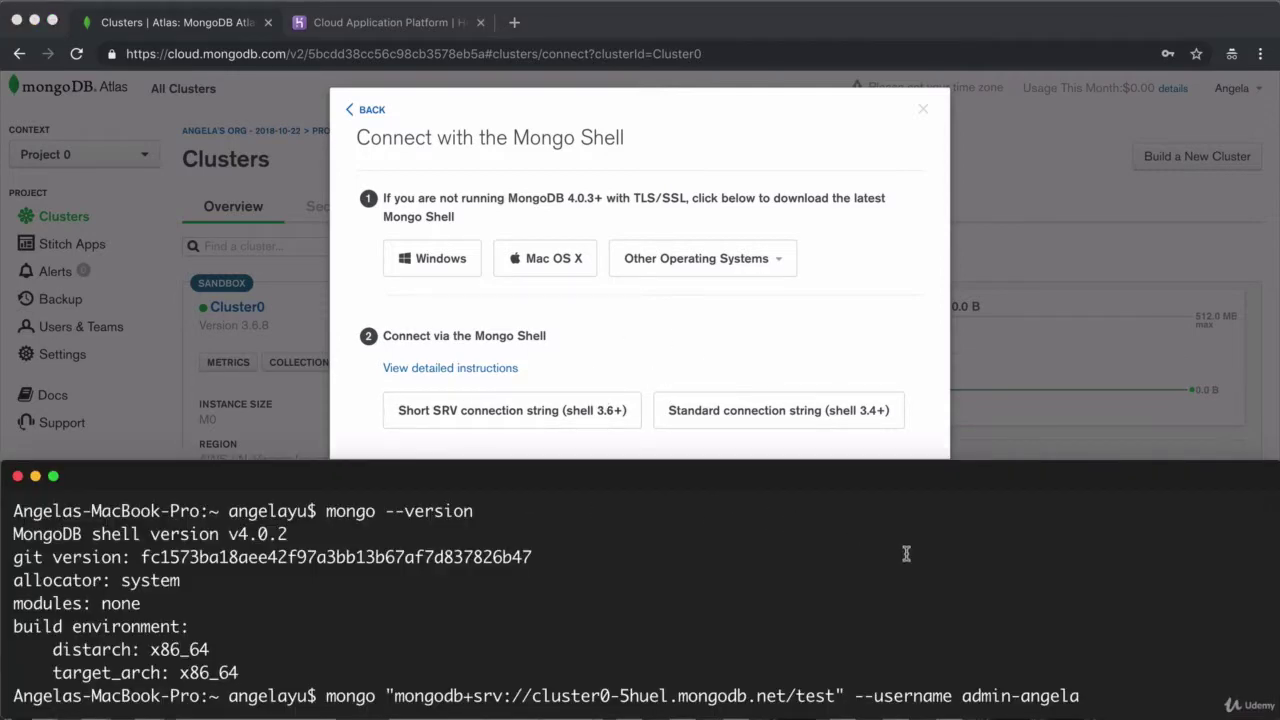
pyautogui.press('Return')
pyautogui.moveTo(488, 672); pyautogui.dragTo(8, 672)
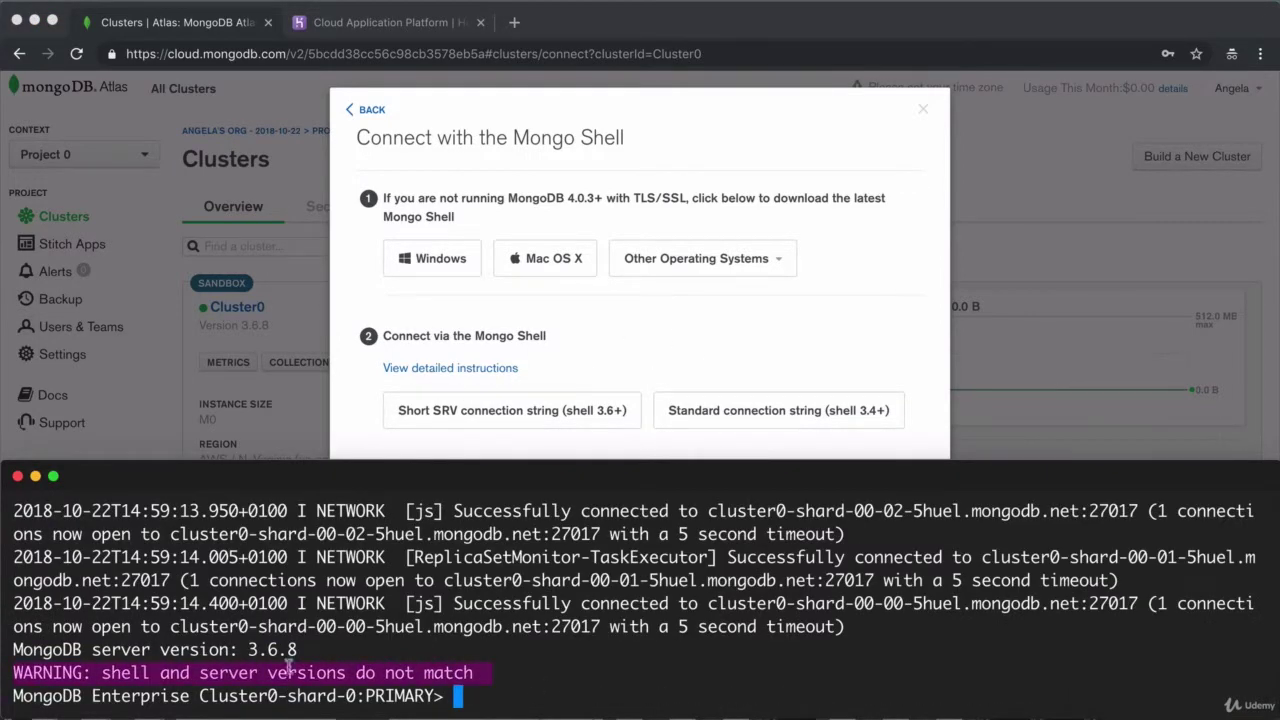
pyautogui.click(484, 688)
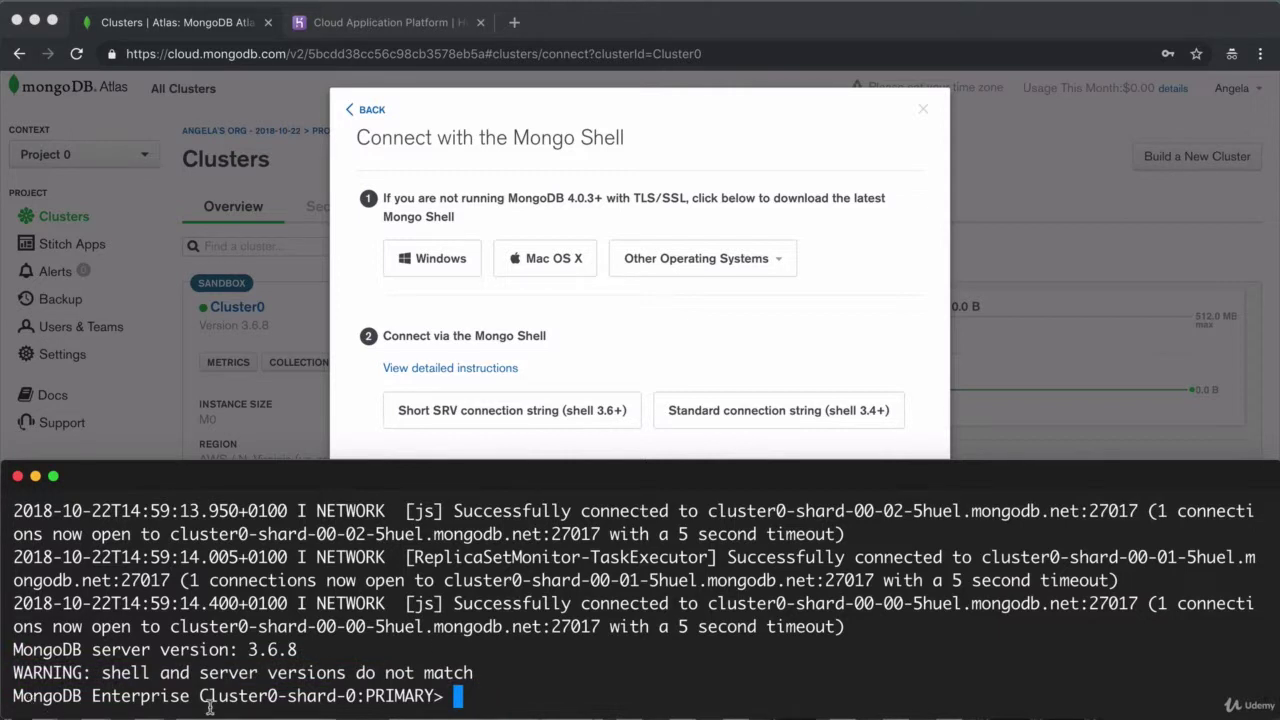
pyautogui.press('super+t')
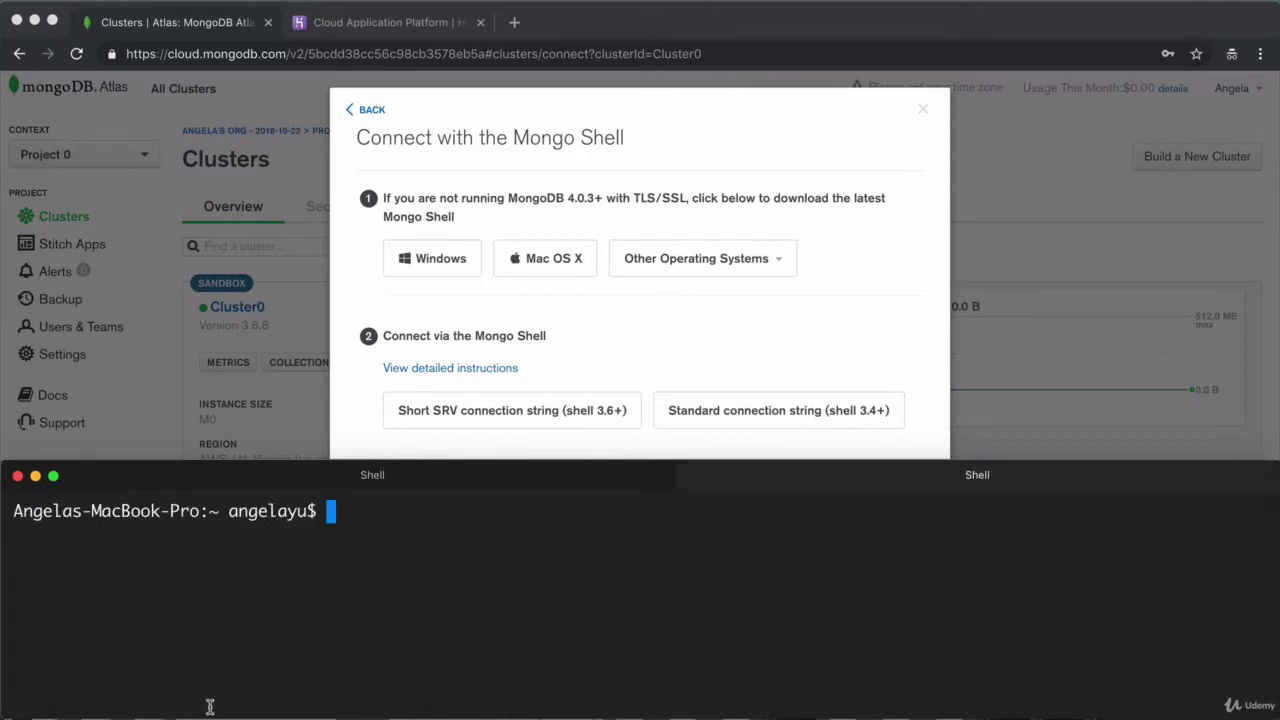
# Erase the stray mongod entry and close the extra empty shell session
pyautogui.write('mongod')
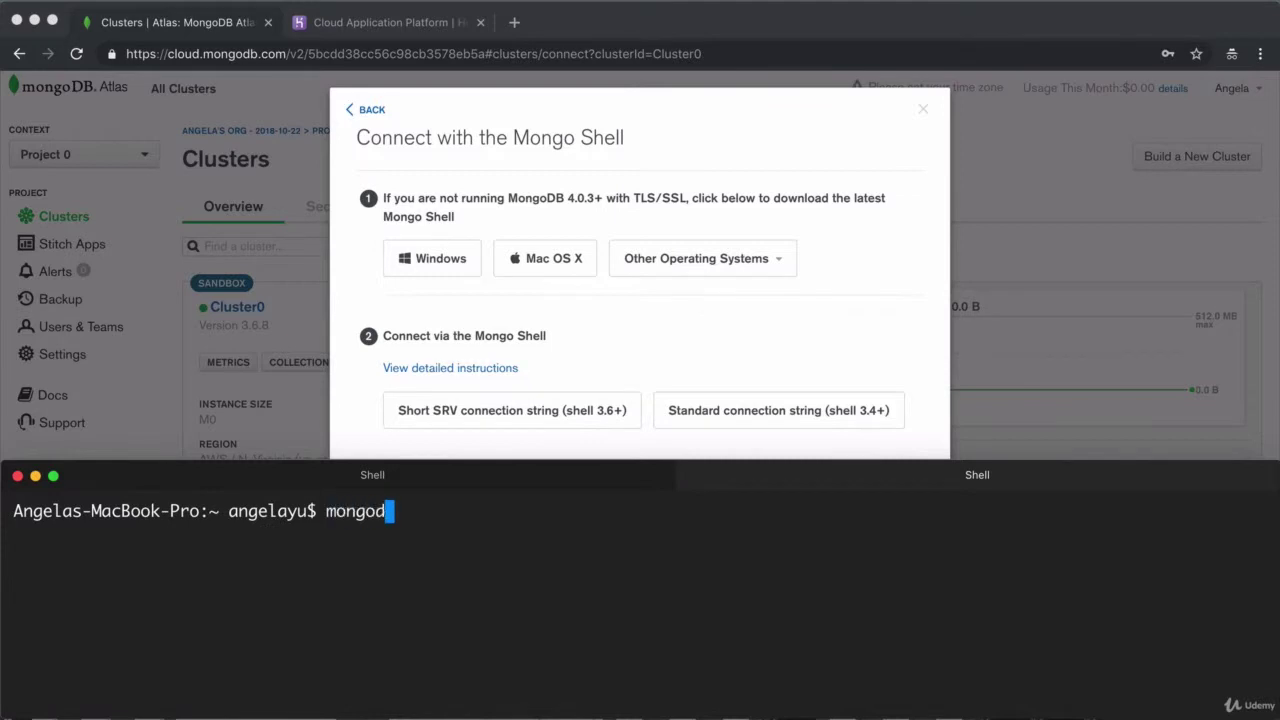
pyautogui.press('BackSpace')
pyautogui.press('BackSpace')
pyautogui.press('BackSpace')
pyautogui.press('BackSpace')
pyautogui.press('BackSpace')
pyautogui.press('BackSpace')
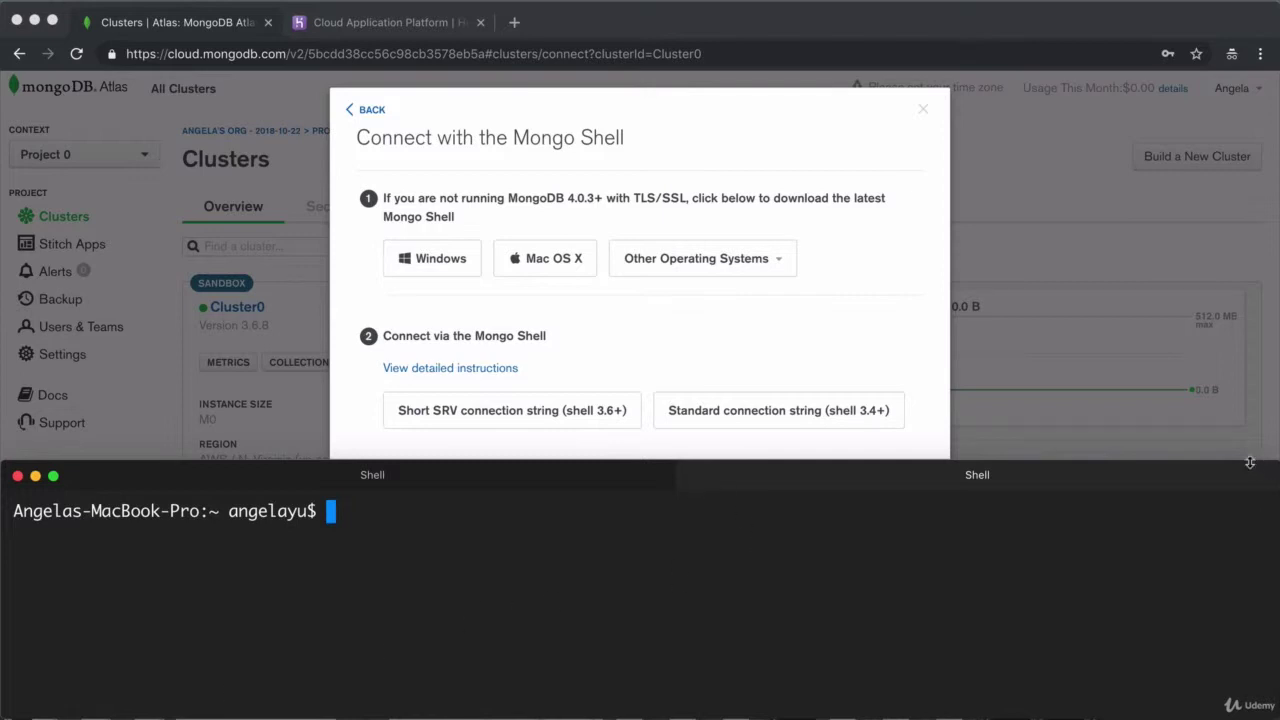
pyautogui.press('super+w')
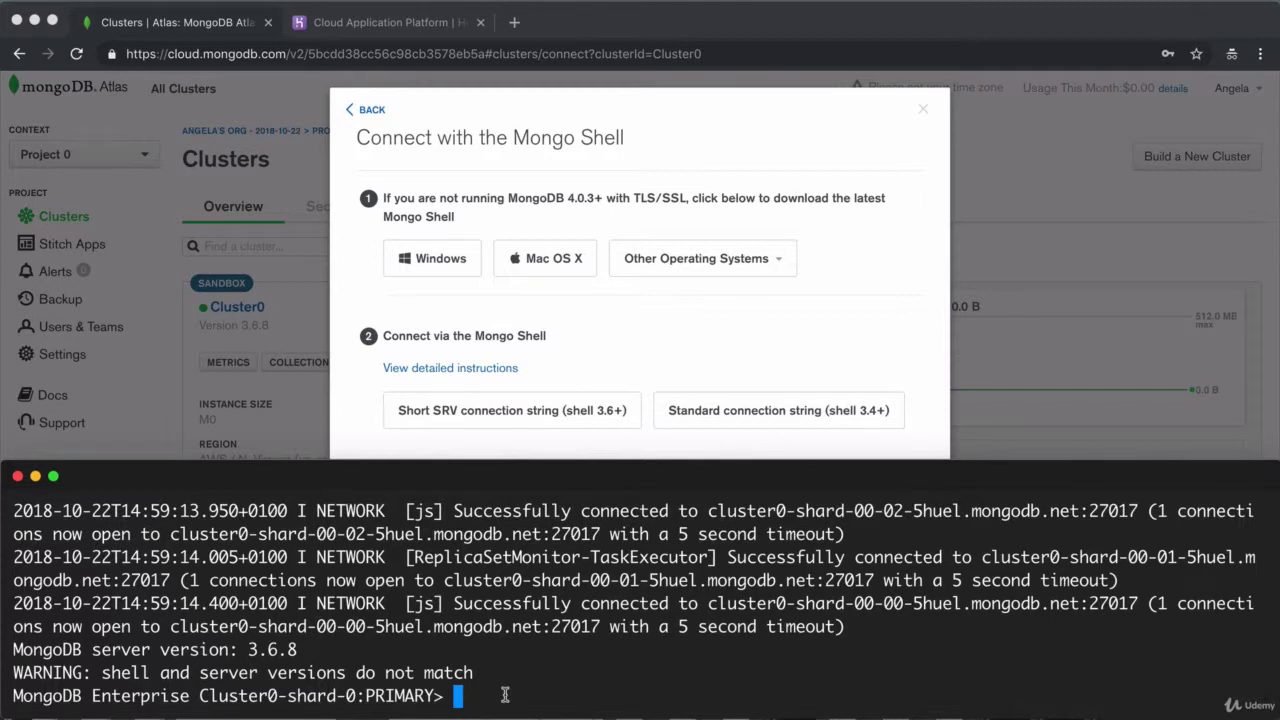
# Run show dbs in the mongo shell, listing admin and local on the cluster
pyautogui.write('show s')
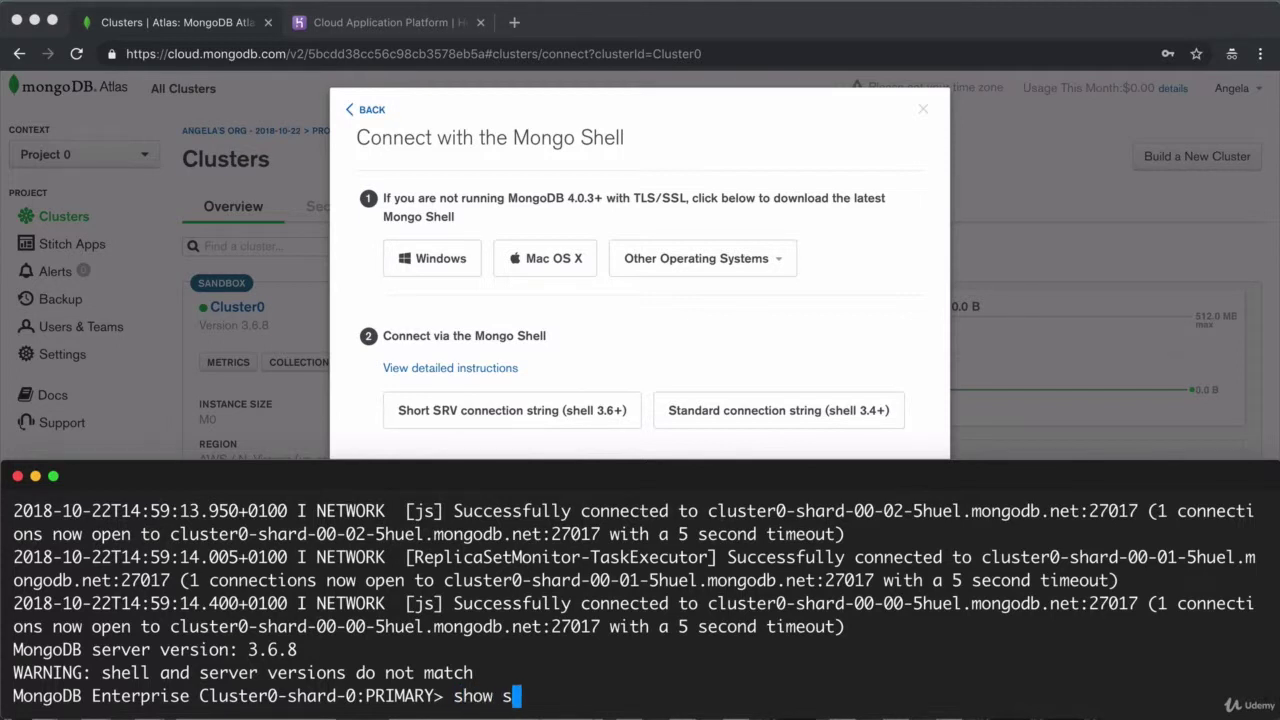
pyautogui.press('BackSpace')
pyautogui.write('dbs')
pyautogui.press('Return')
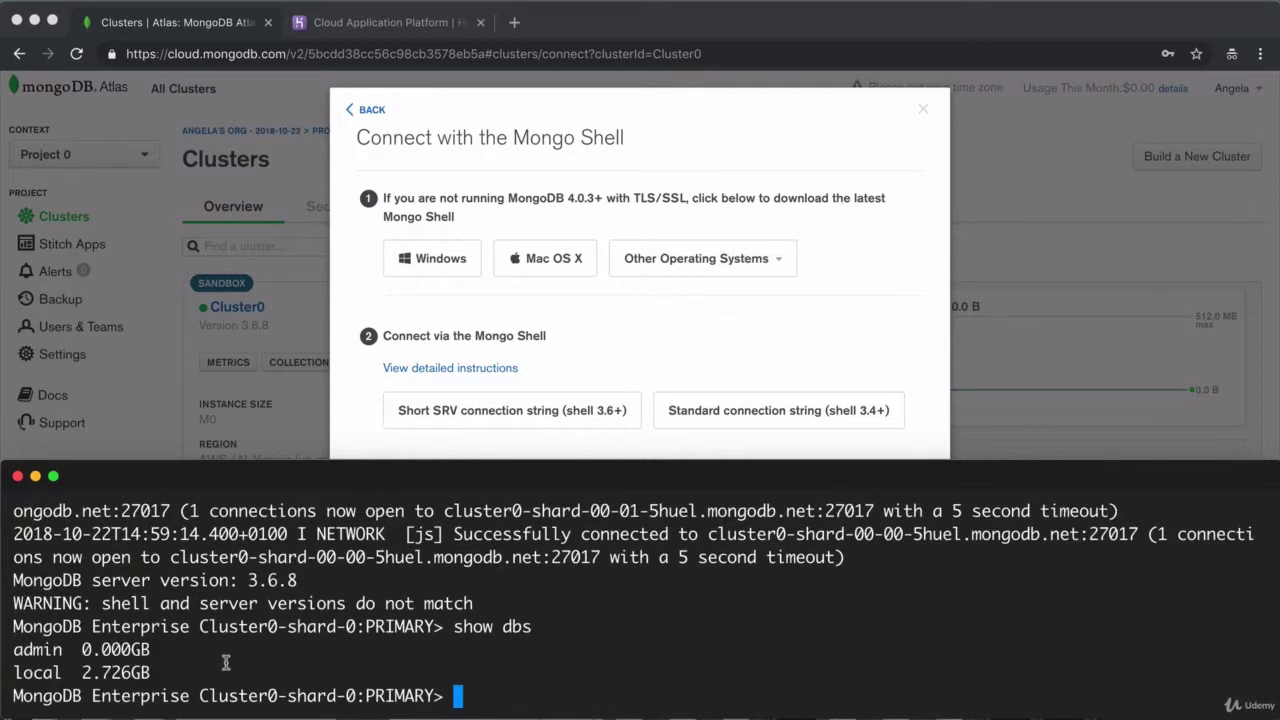
# Dismiss the Atlas connect dialog and go to Cluster0's Collections view
pyautogui.click(364, 110)
pyautogui.click(364, 111)
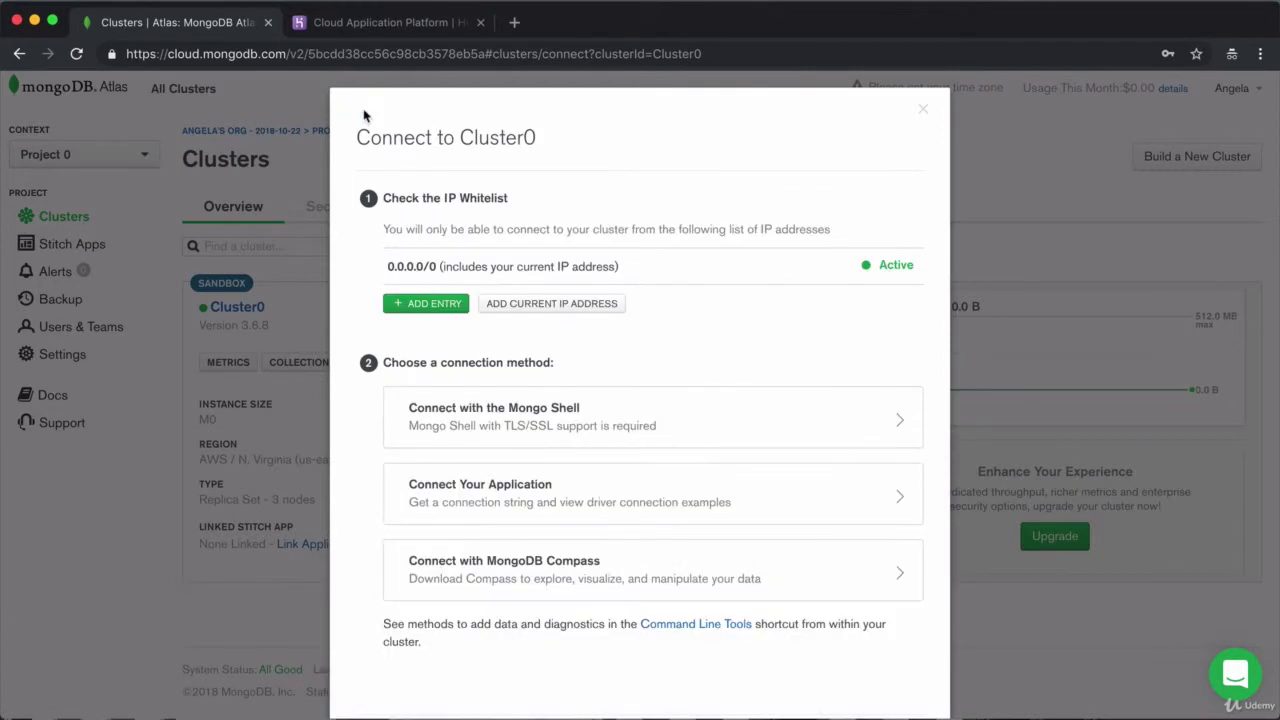
pyautogui.click(922, 109)
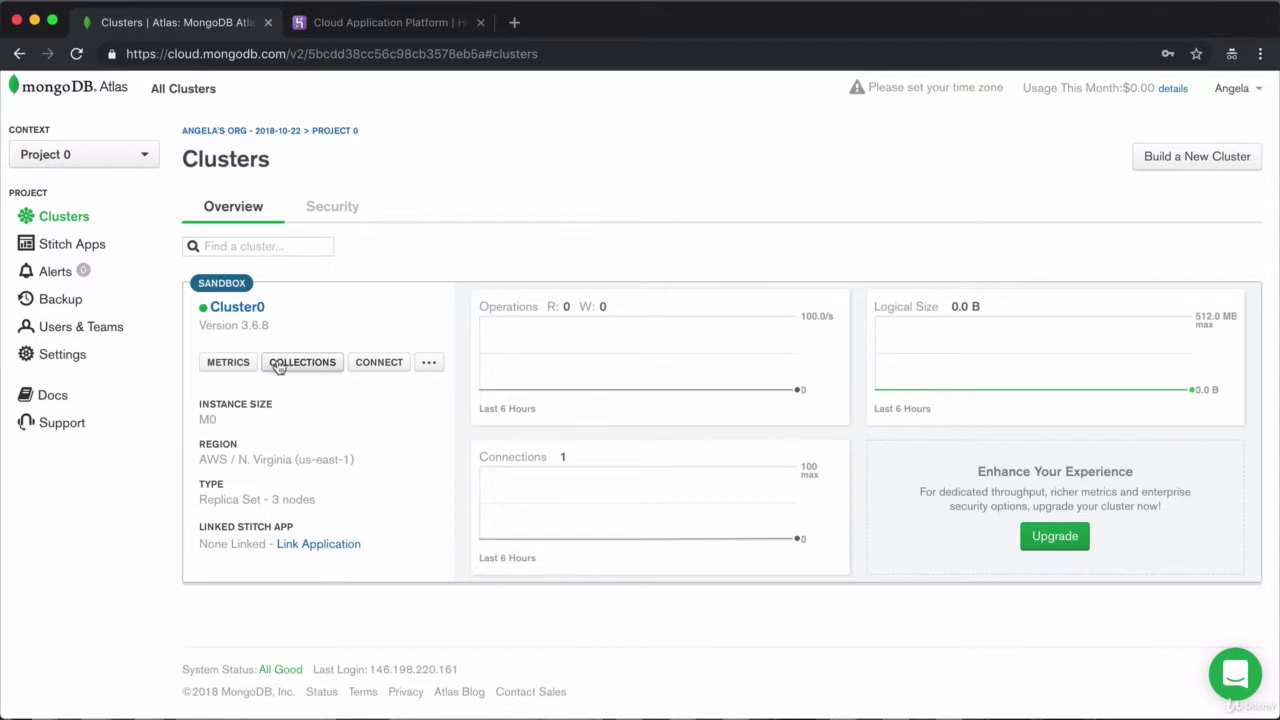
pyautogui.click(278, 367)
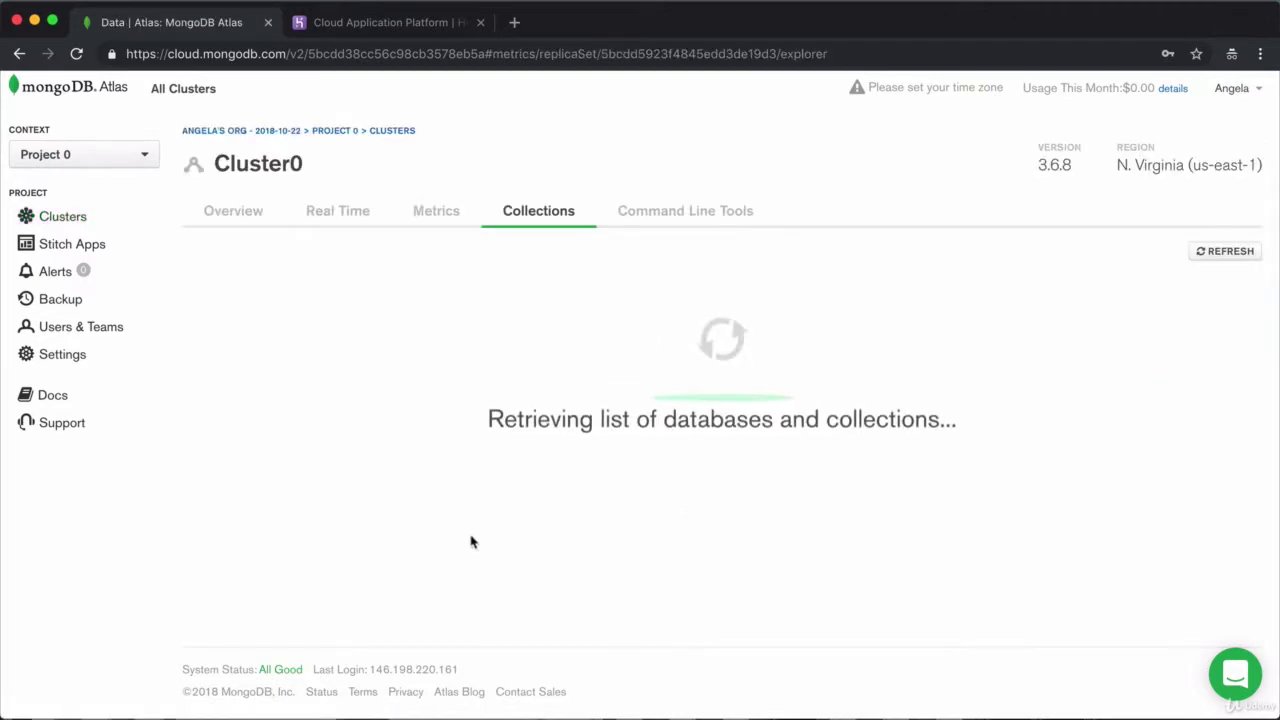
# Create a database named test with a collection named test
pyautogui.click(729, 506)
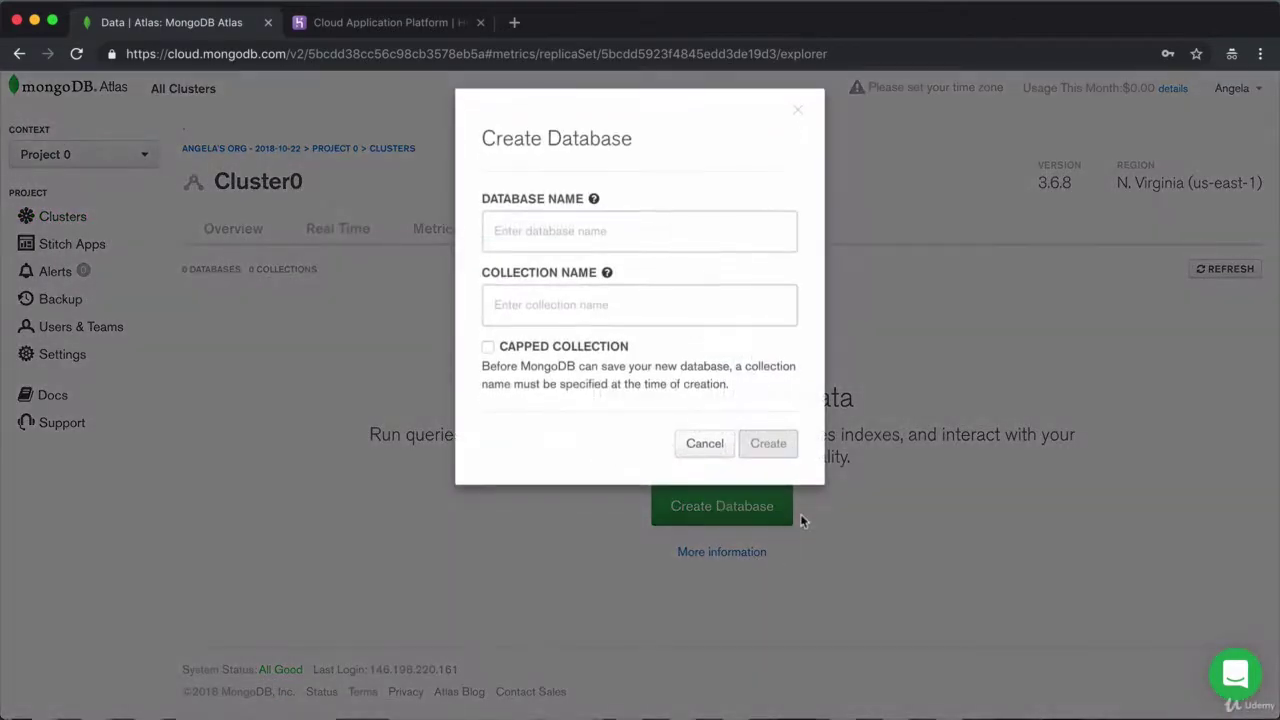
pyautogui.click(503, 246)
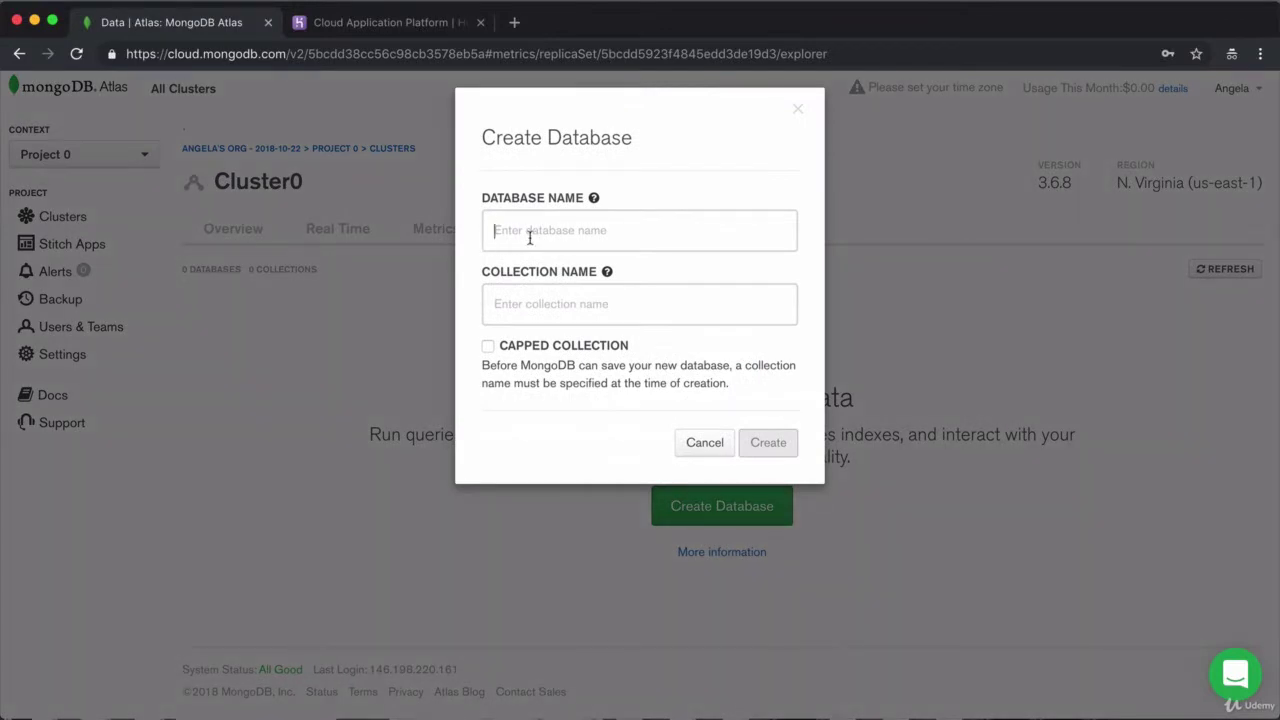
pyautogui.write('test')
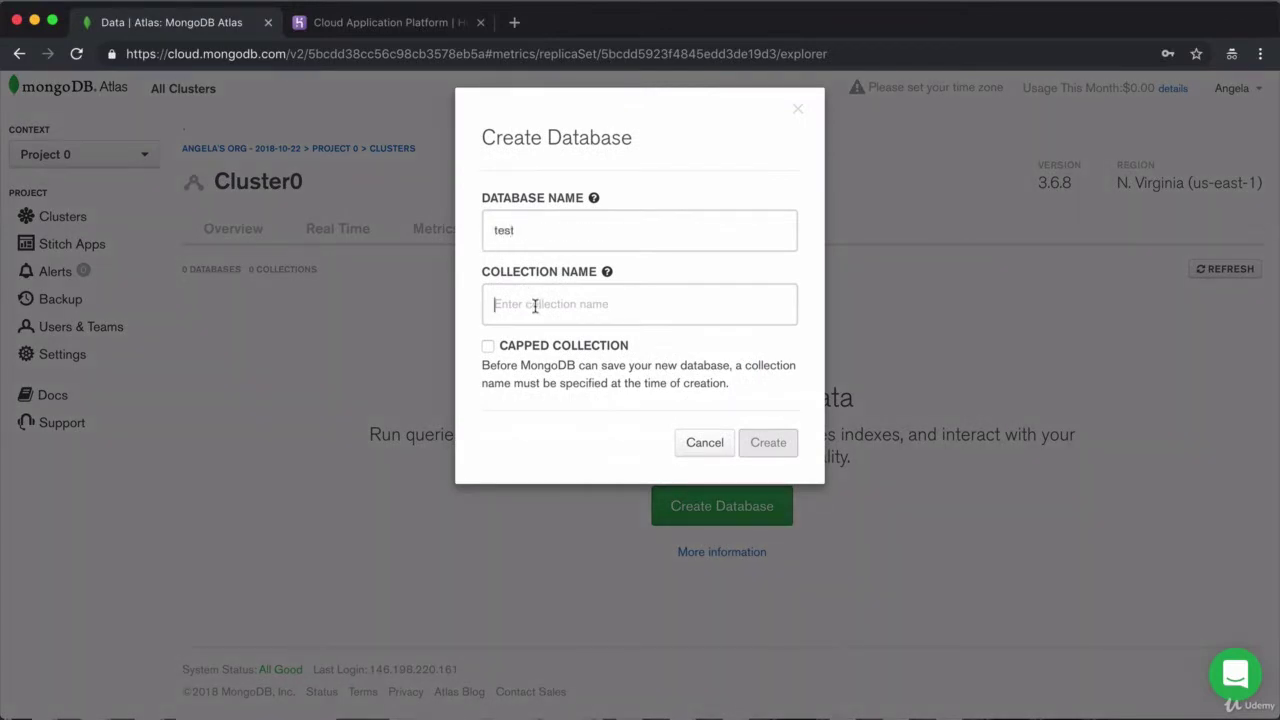
pyautogui.write('est')
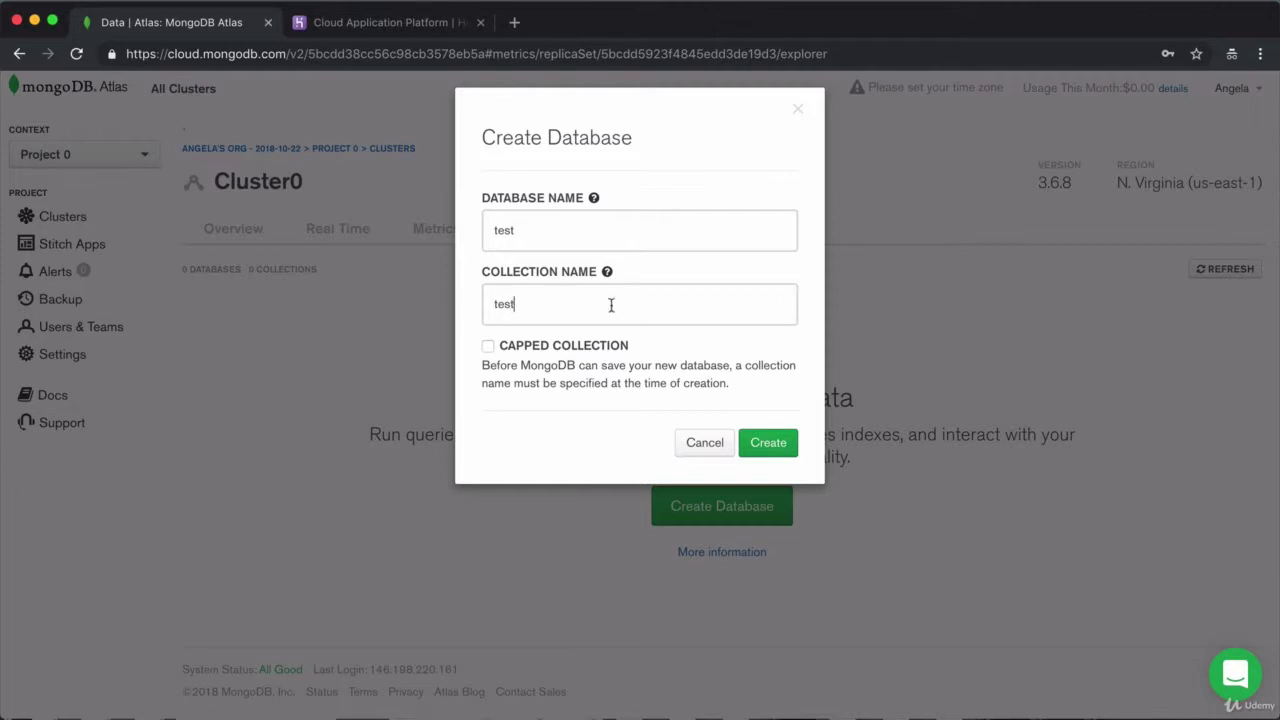
pyautogui.click(770, 440)
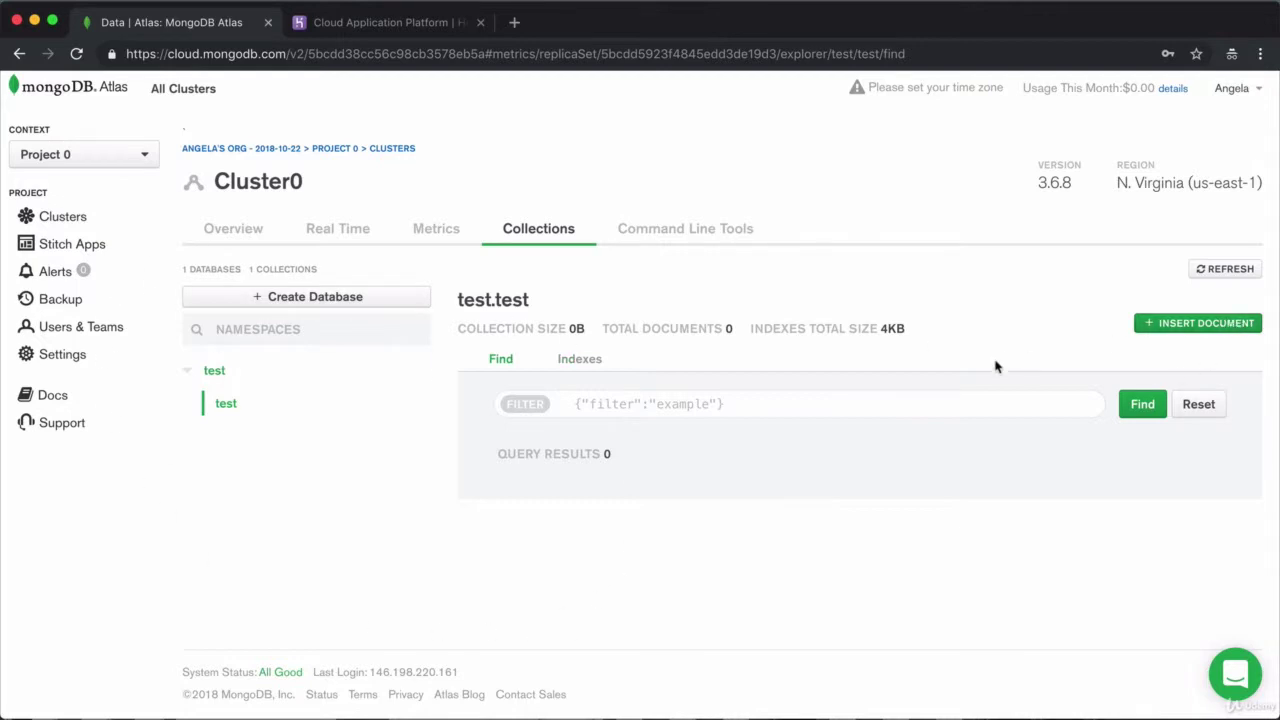
# Insert a document into test.test with field newData set to "Welcome to your database!"
pyautogui.click(1203, 330)
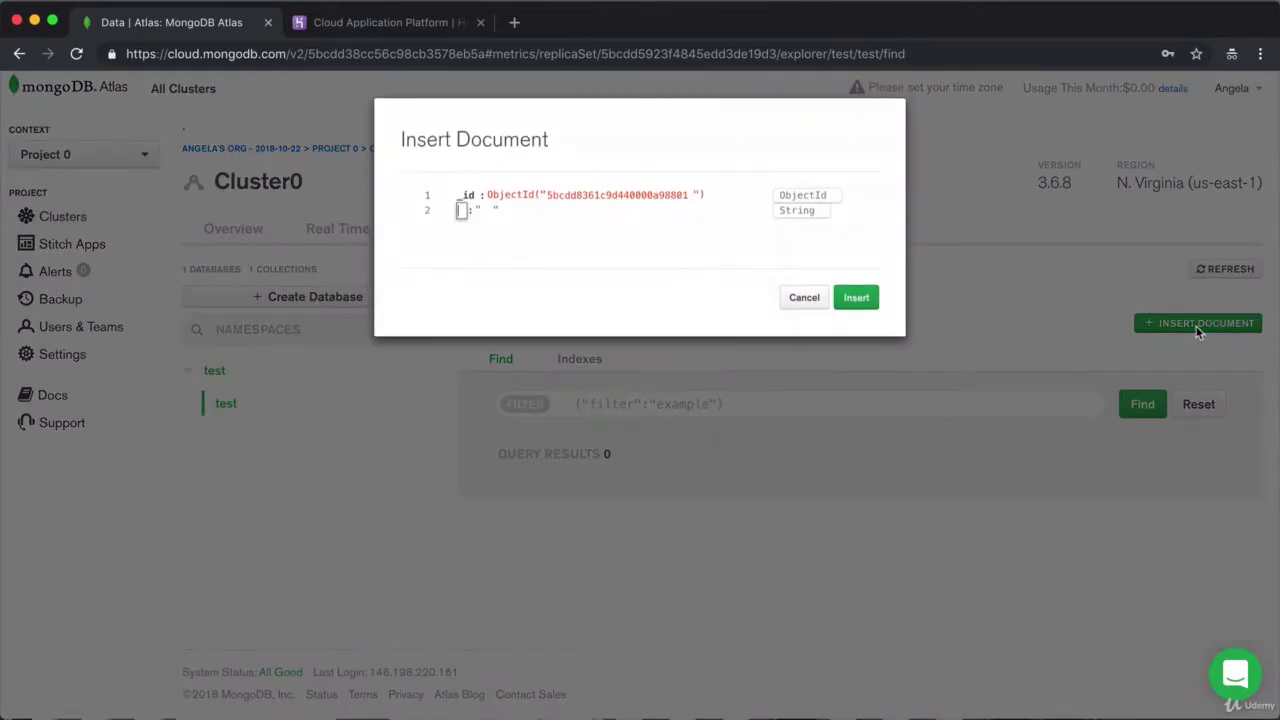
pyautogui.write('newData')
pyautogui.press('Tab')
pyautogui.write('Welcome to')
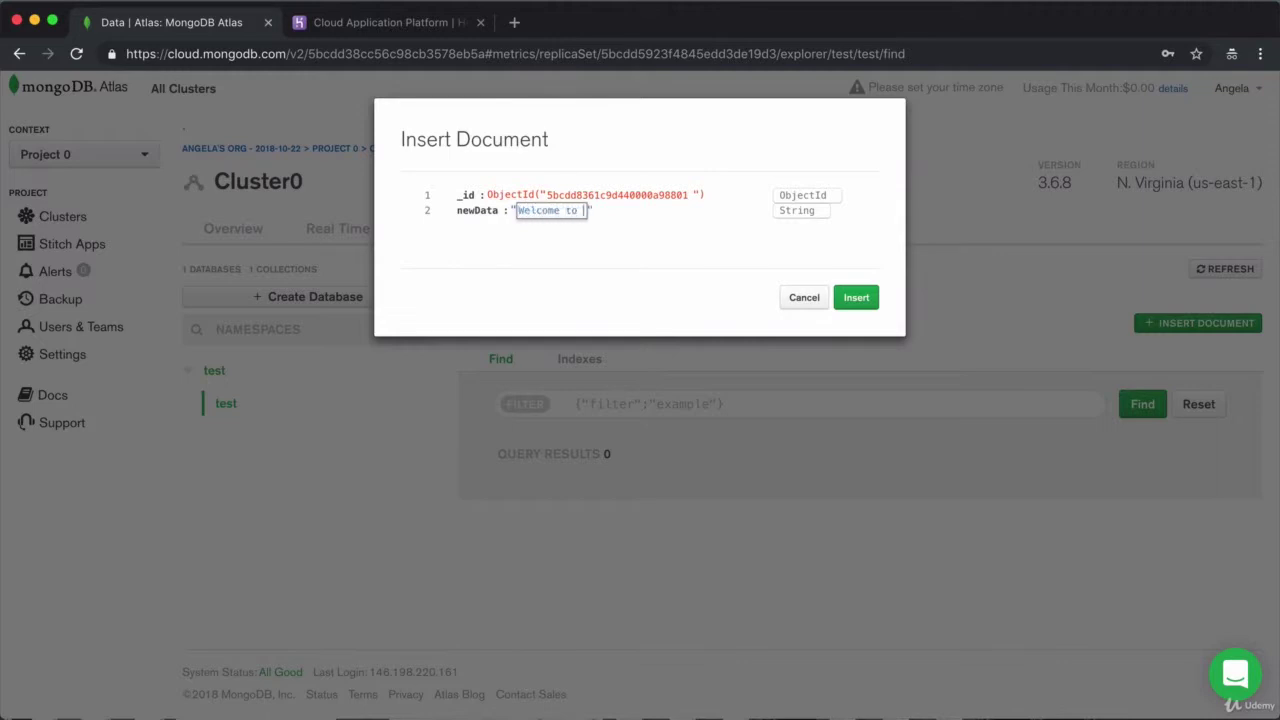
pyautogui.write(' your database!')
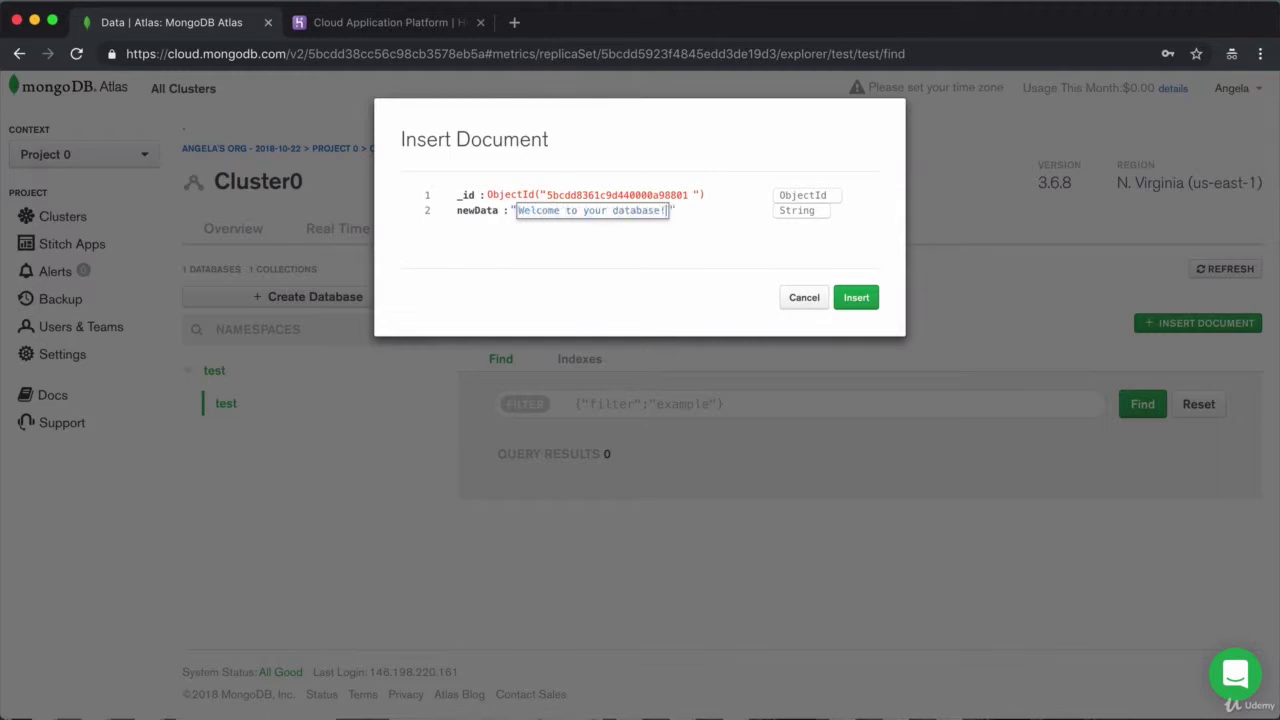
pyautogui.click(853, 298)
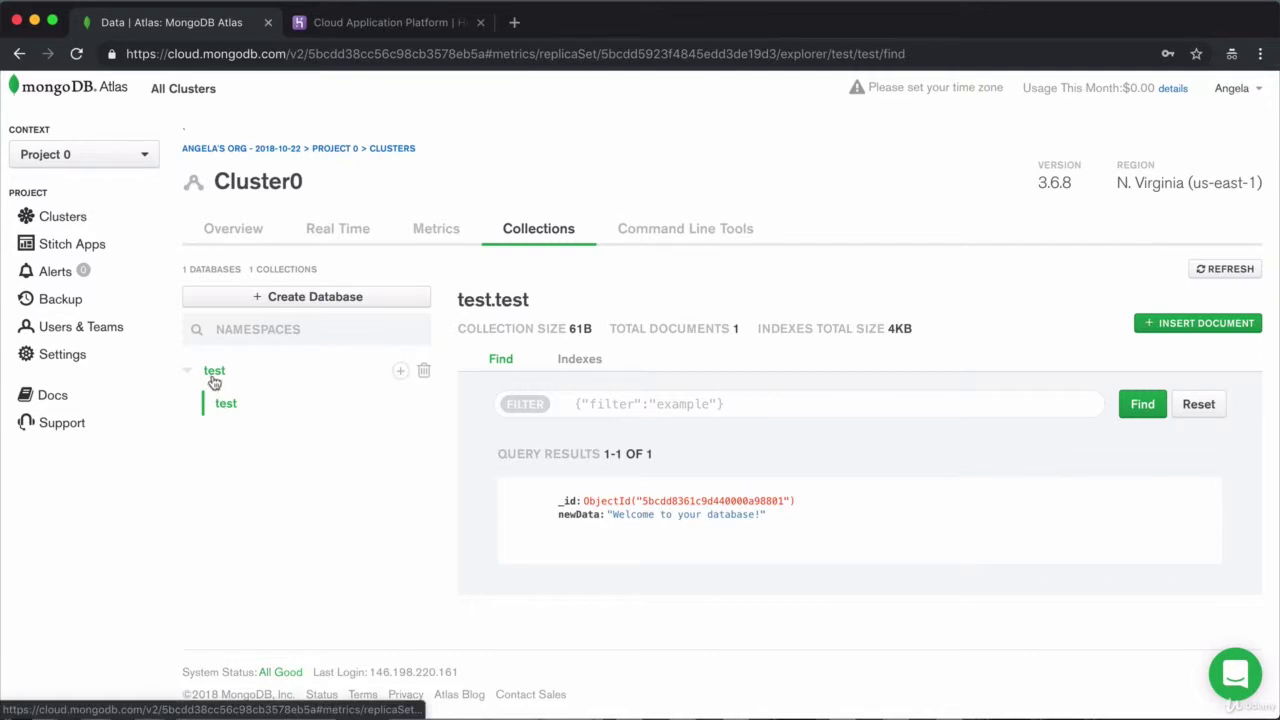
# In the mongo shell, list databases, switch to test, and show its collections
pyautogui.press('super+Tab')
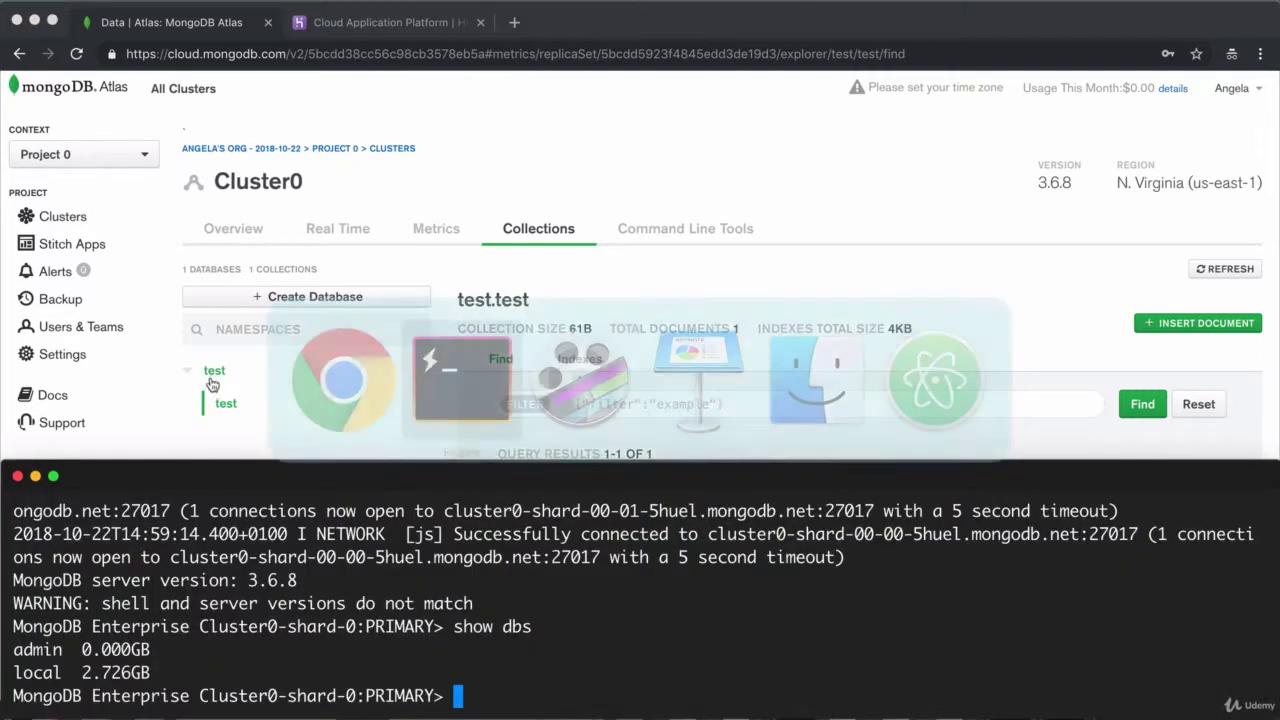
pyautogui.moveTo(651, 476); pyautogui.dragTo(646, 381)
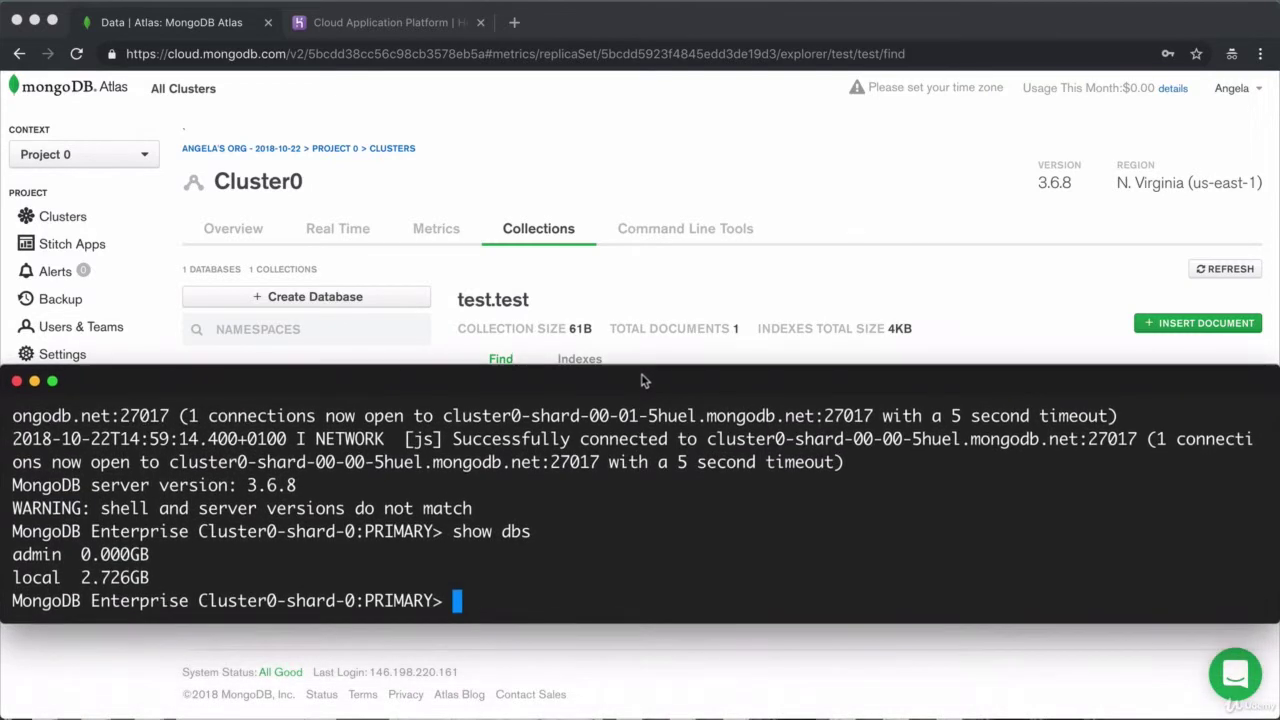
pyautogui.write('show d')
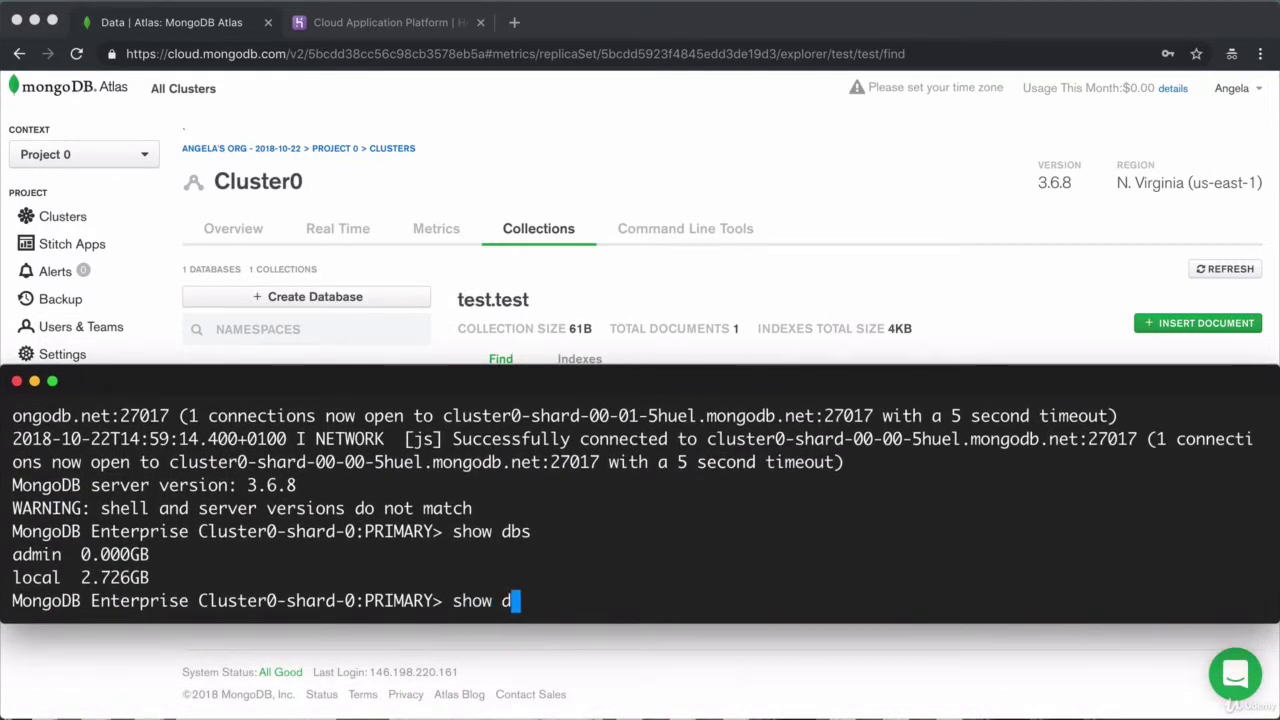
pyautogui.write('bs')
pyautogui.press('Return')
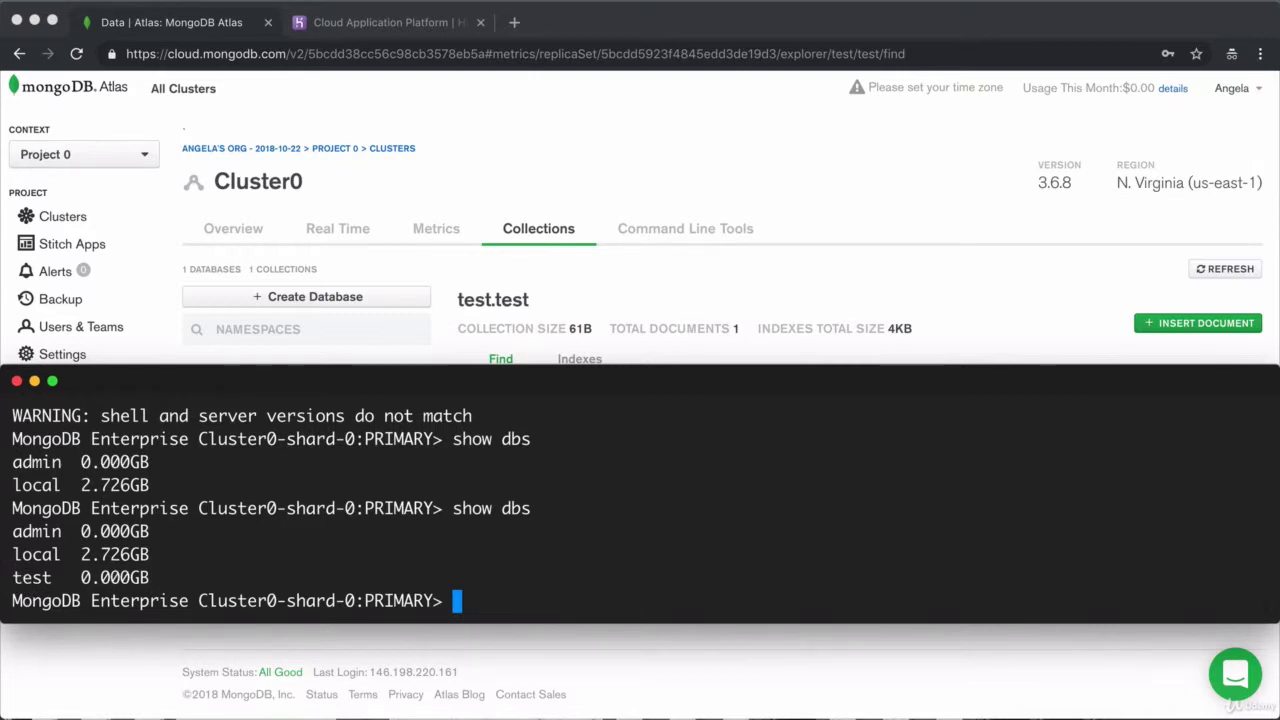
pyautogui.write('use test')
pyautogui.press('Return')
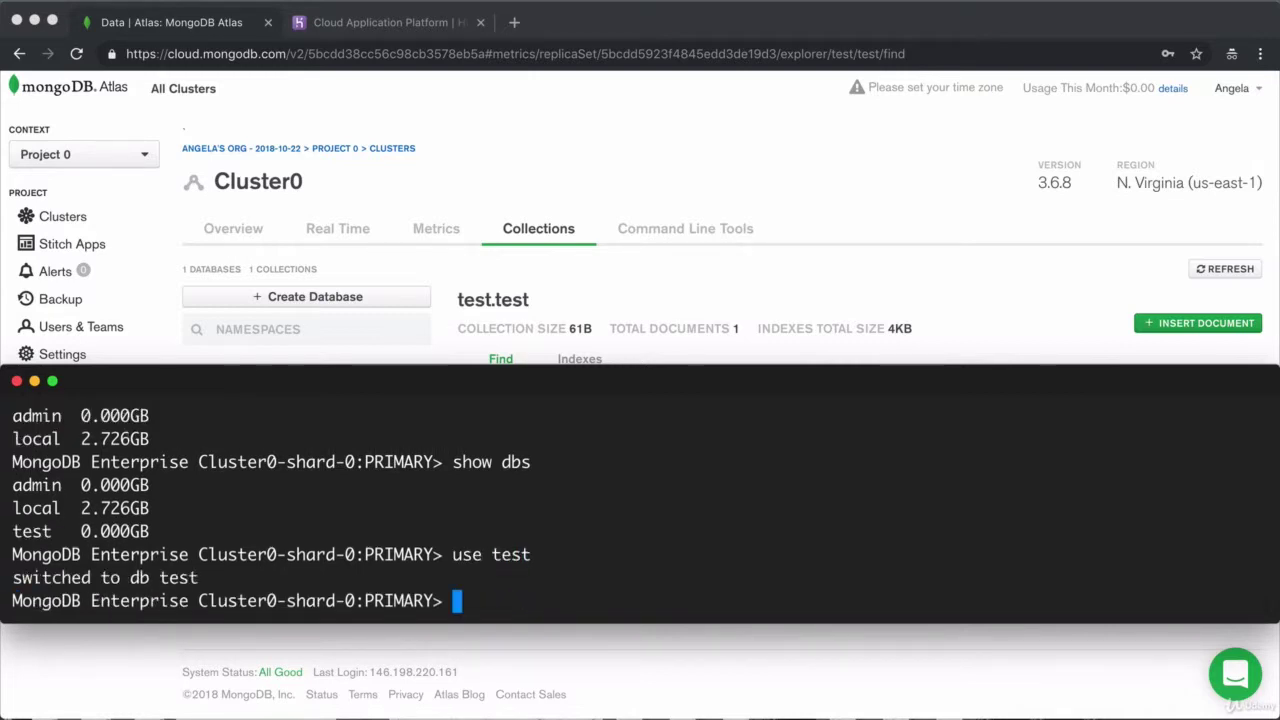
pyautogui.write('show collecti')
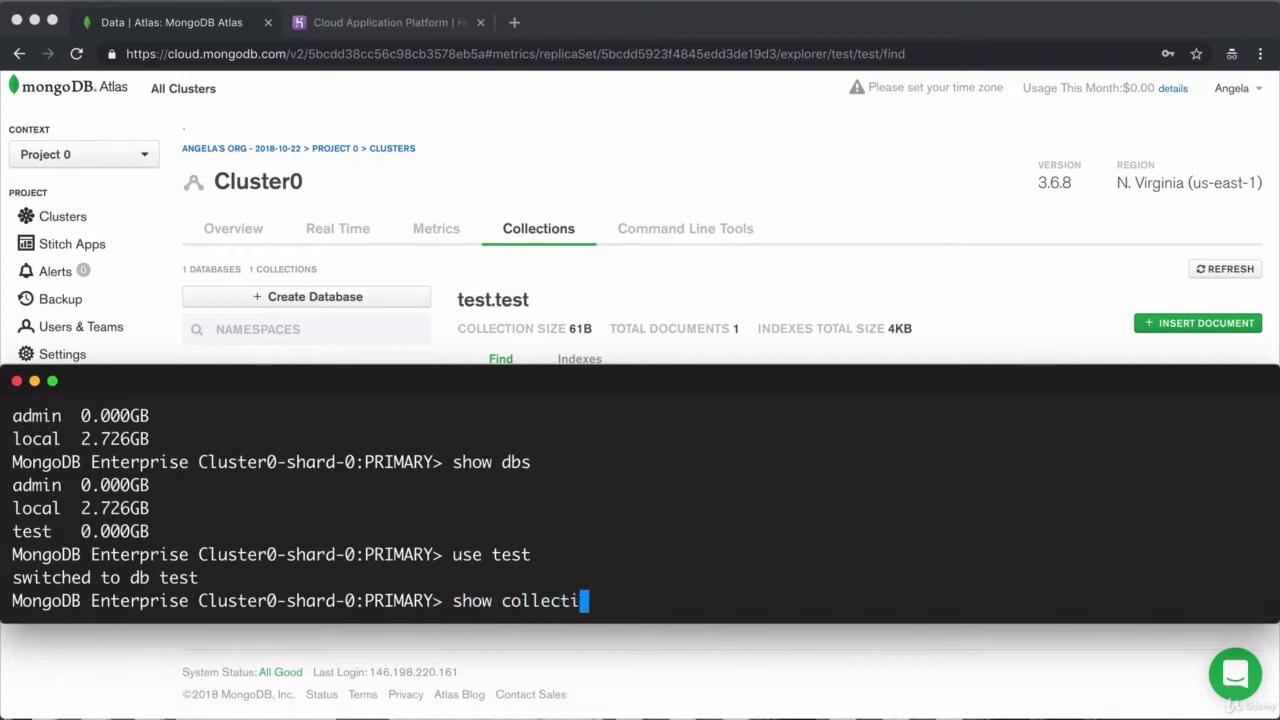
pyautogui.write('ons')
pyautogui.press('Return')
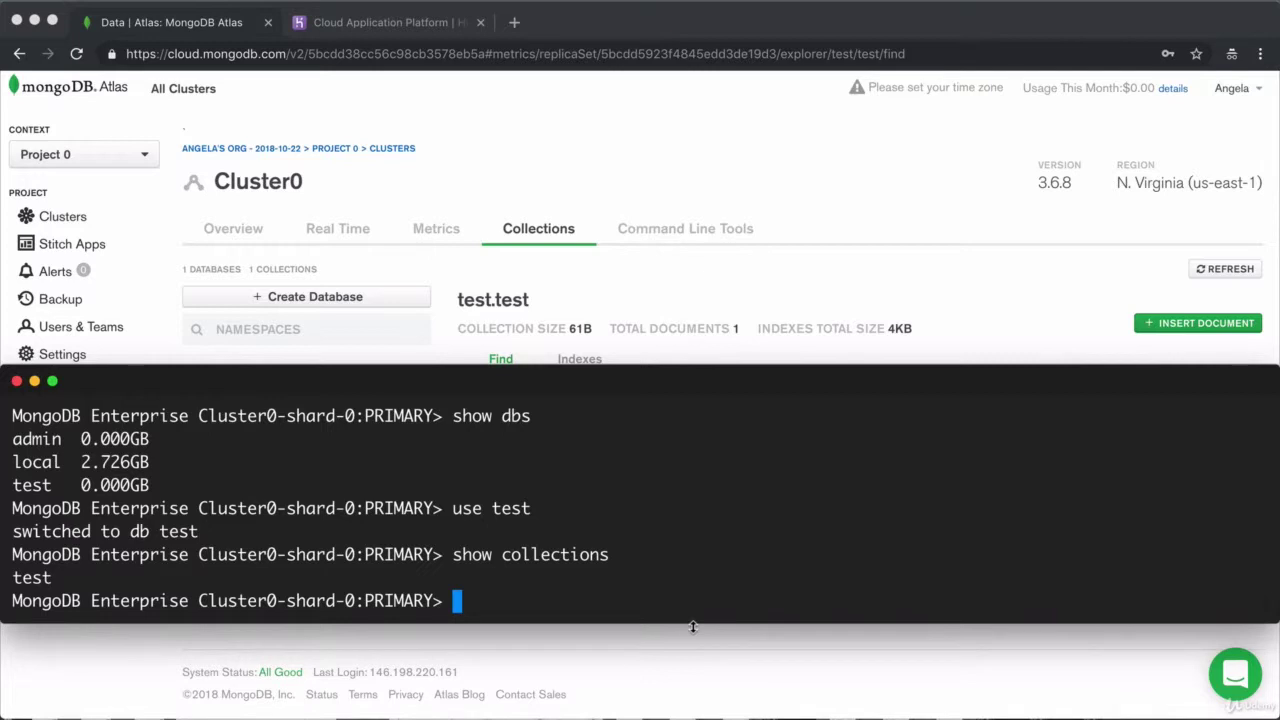
# Run db.test.find() to return the "Welcome to your database!" document and compare with Atlas
pyautogui.write('db.tes')
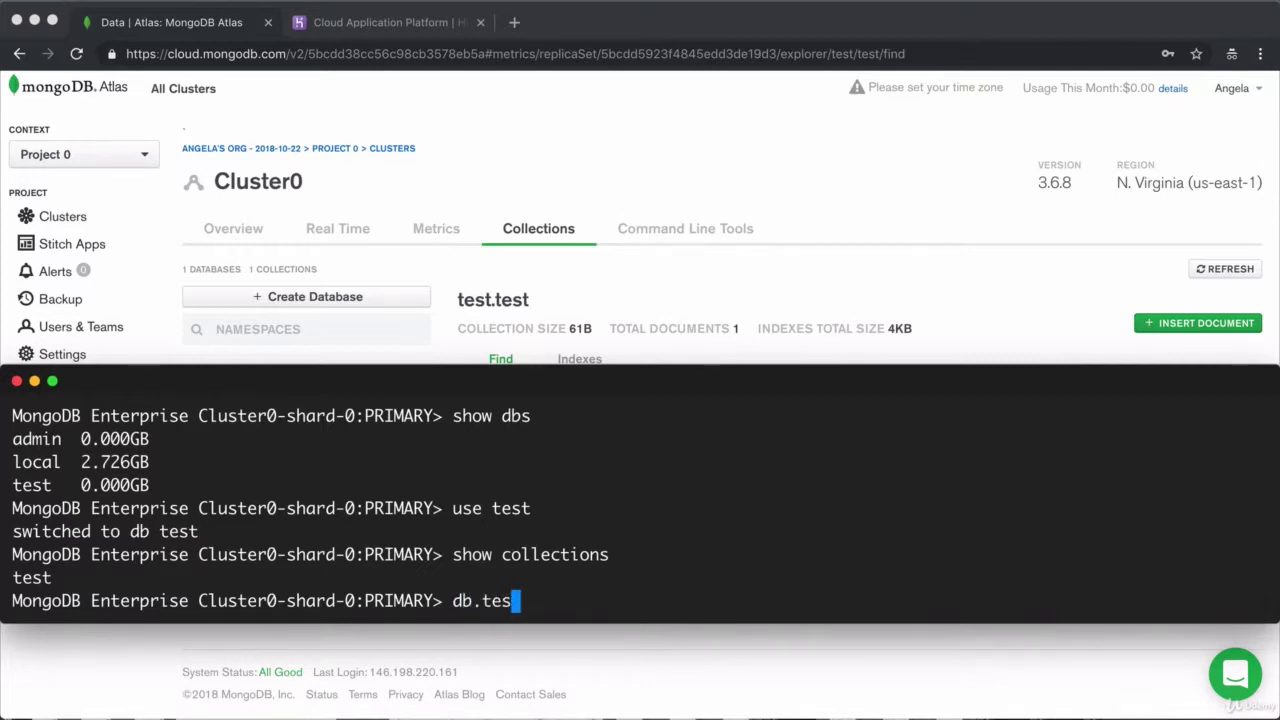
pyautogui.write('t.find()')
pyautogui.press('Return')
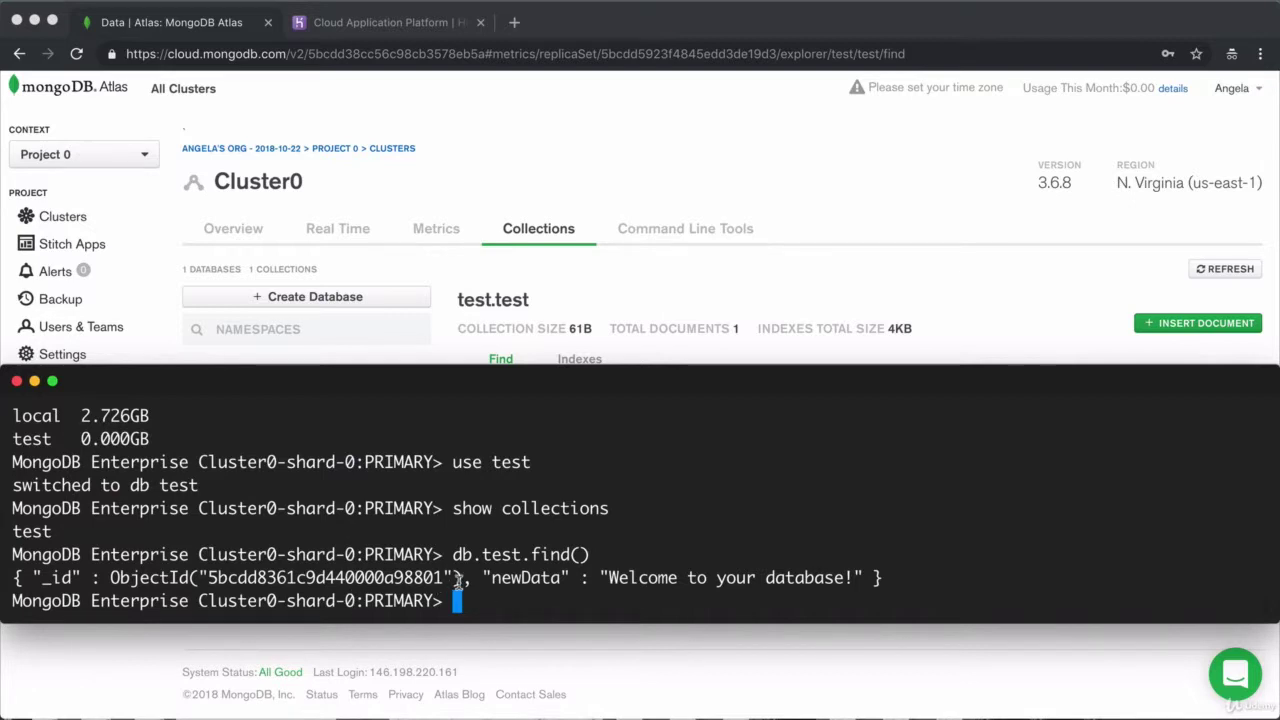
pyautogui.moveTo(900, 578); pyautogui.dragTo(5, 583)
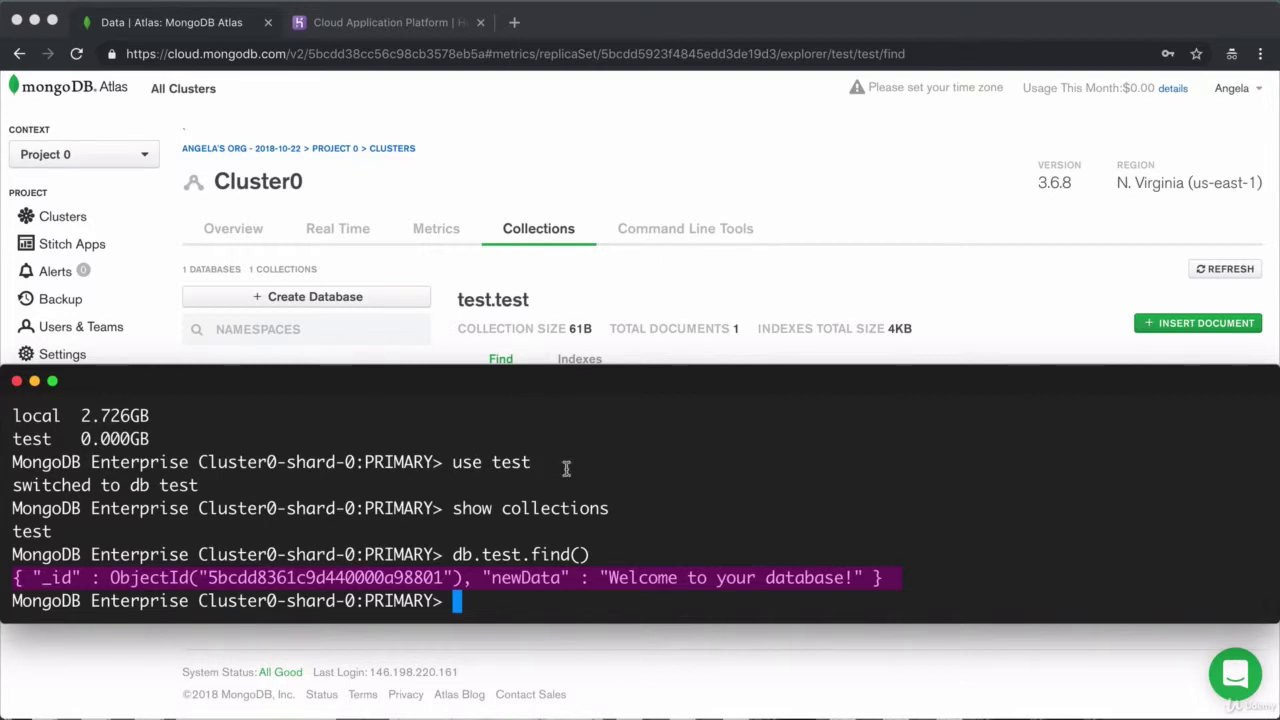
pyautogui.click(840, 162)
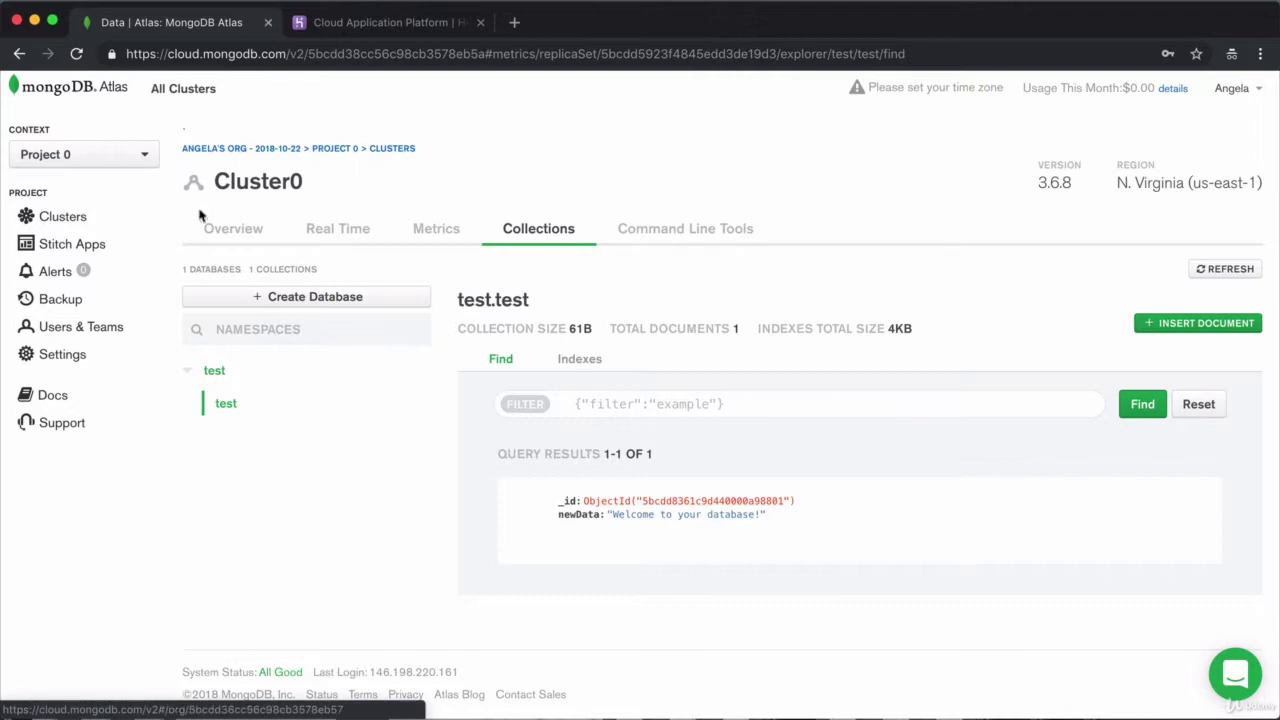
# Return to the cluster overview and start a local mongod server in a new Terminal tab
pyautogui.click(220, 236)
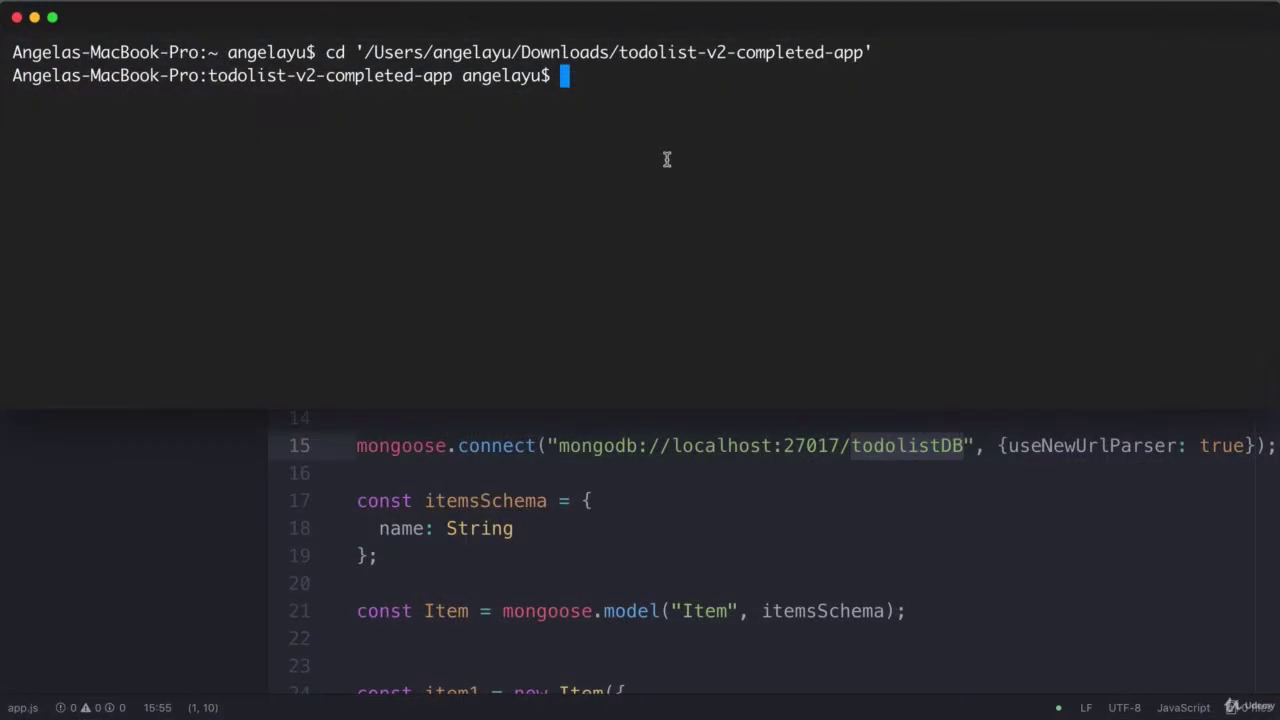
pyautogui.press('super+t')
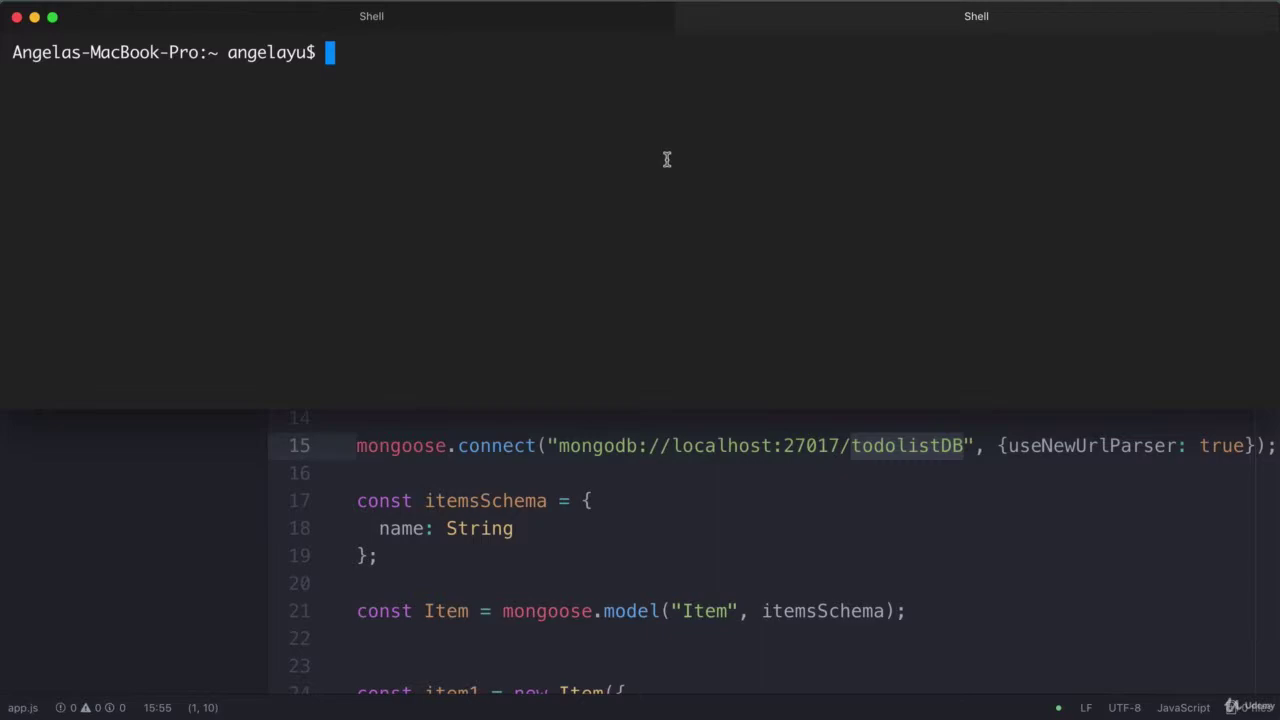
pyautogui.write('mongod')
pyautogui.press('Return')
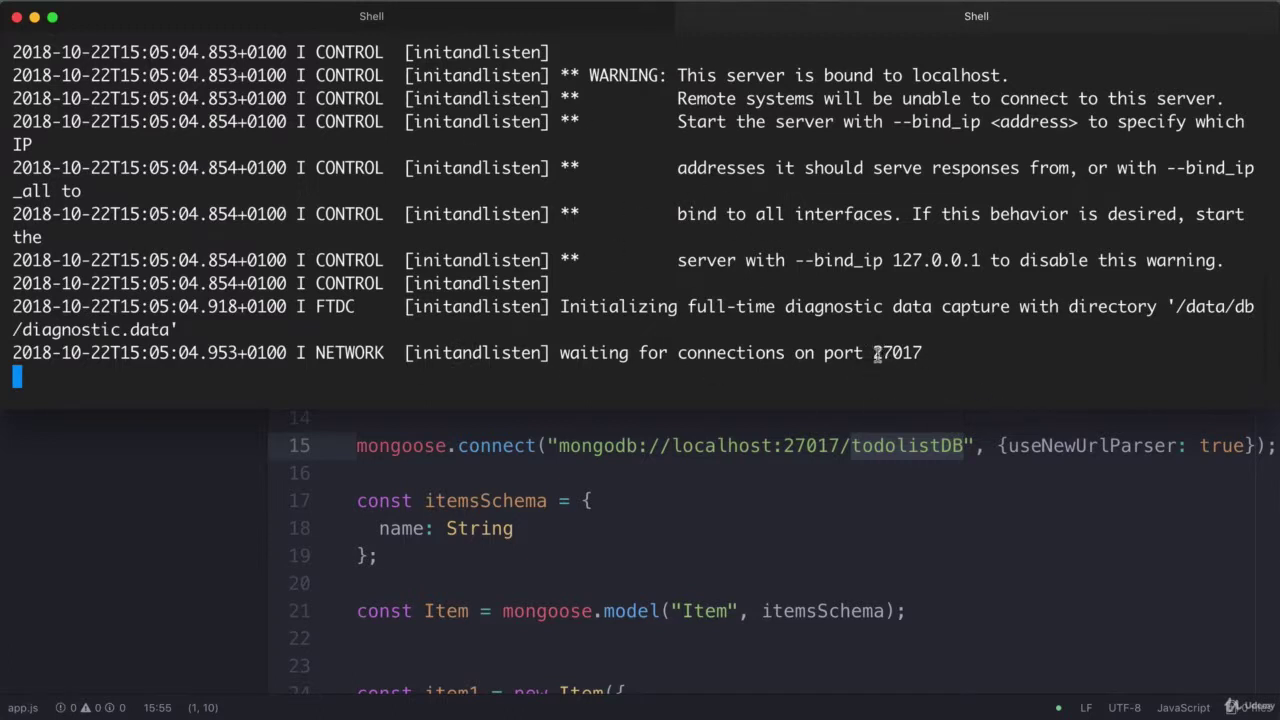
pyautogui.moveTo(1008, 75); pyautogui.dragTo(678, 75)
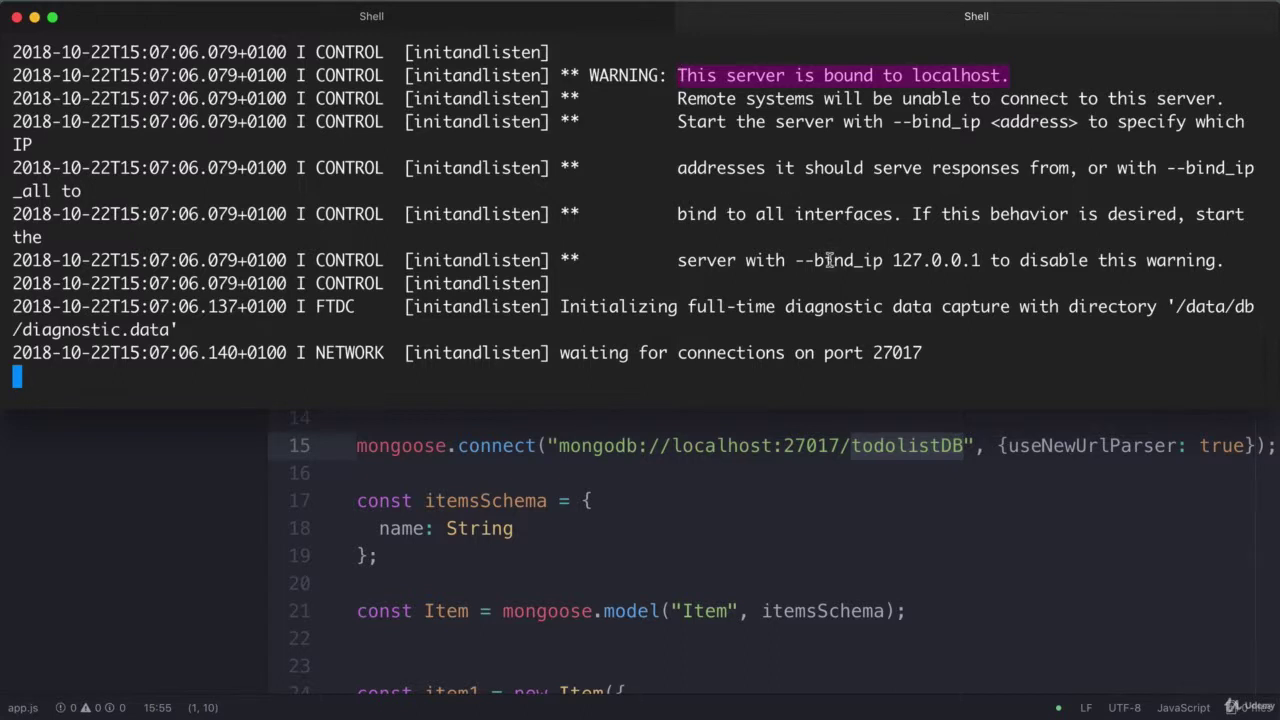
# Launch the todolist app with nodemon app.js so it serves on port 3000
pyautogui.click(479, 22)
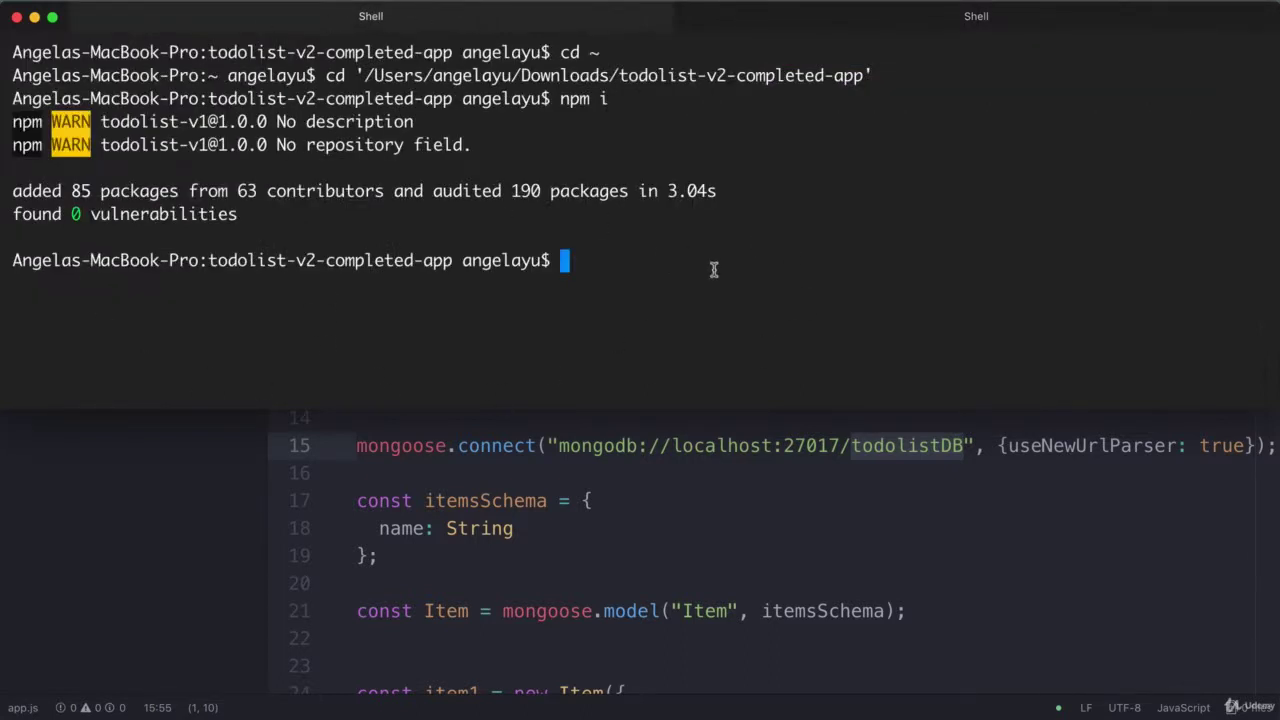
pyautogui.write('nodemon ')
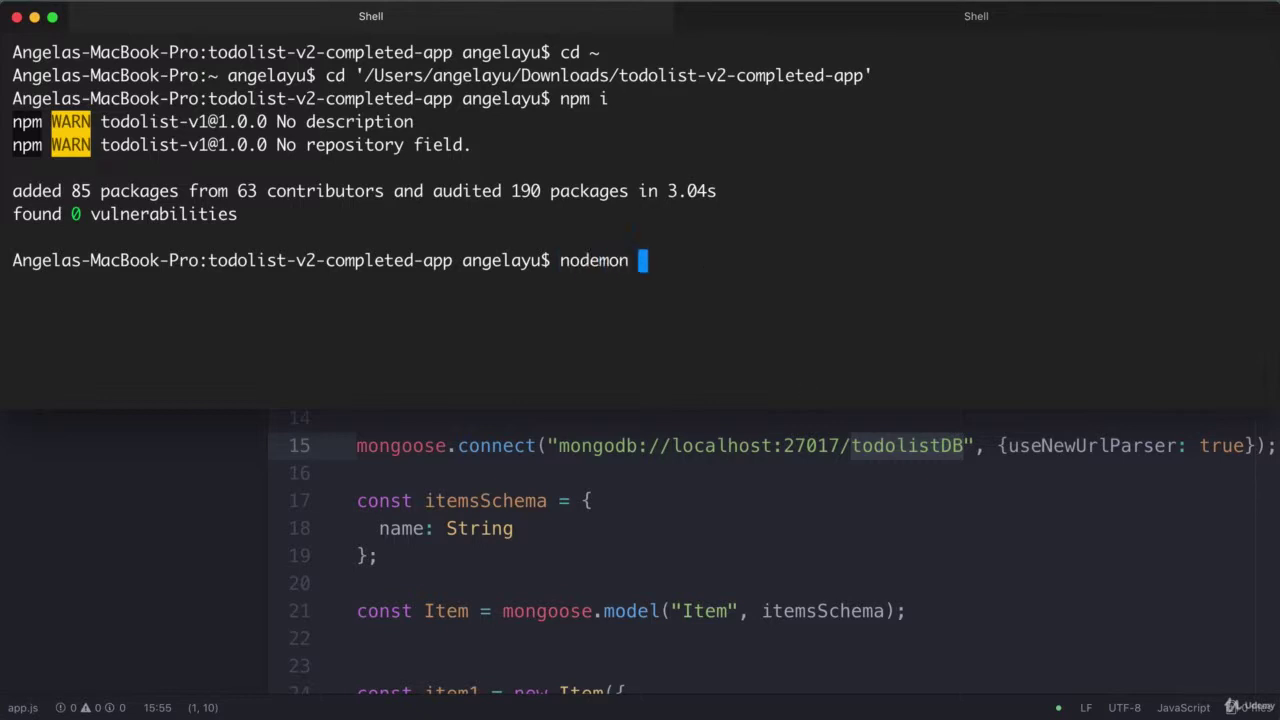
pyautogui.write('app.js')
pyautogui.press('Return')
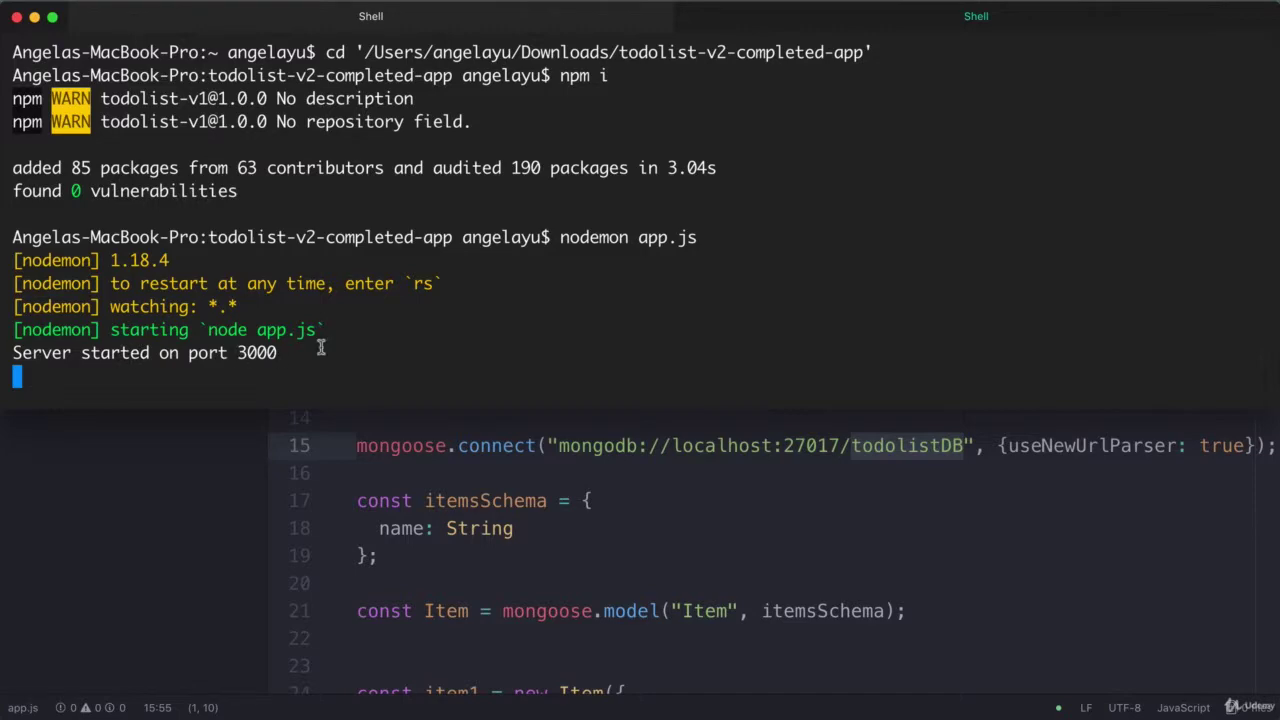
pyautogui.press('super+Tab')
pyautogui.press('super+Tab')
pyautogui.press('super+Tab')
pyautogui.press('super+Tab')
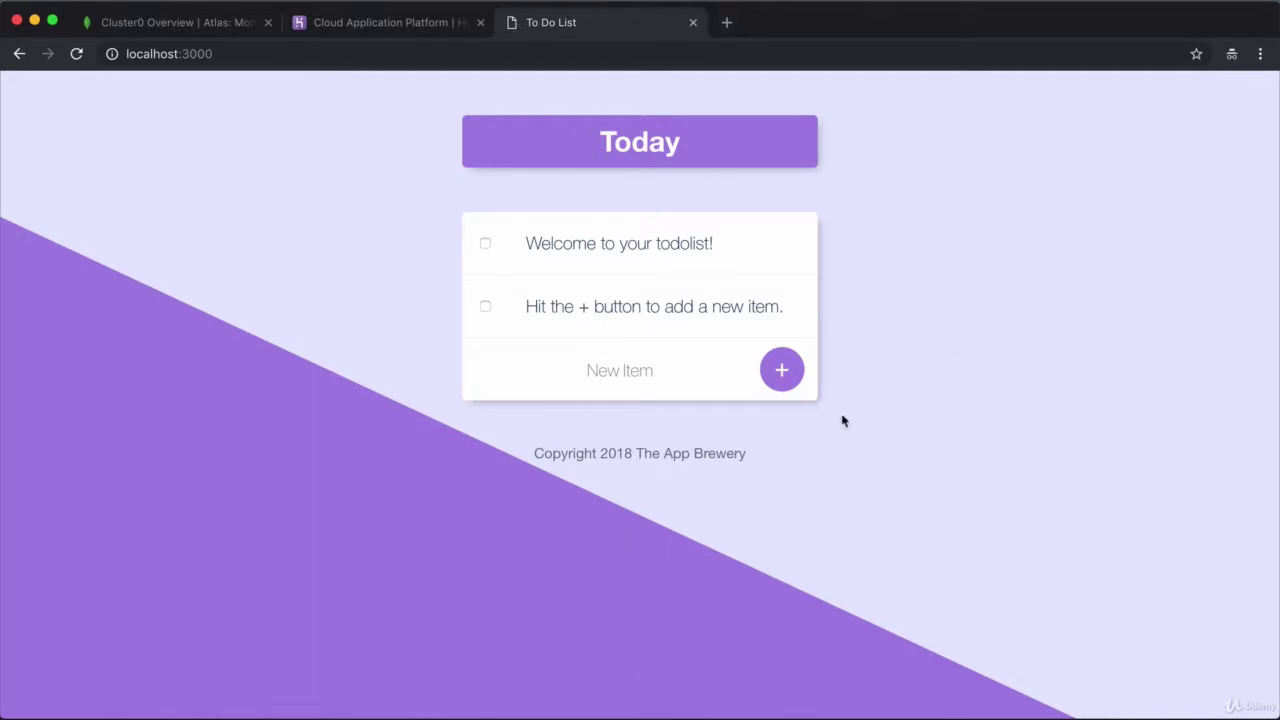
# Check off "Hit the + button to add a new item." to delete it from the list
pyautogui.click(485, 306)
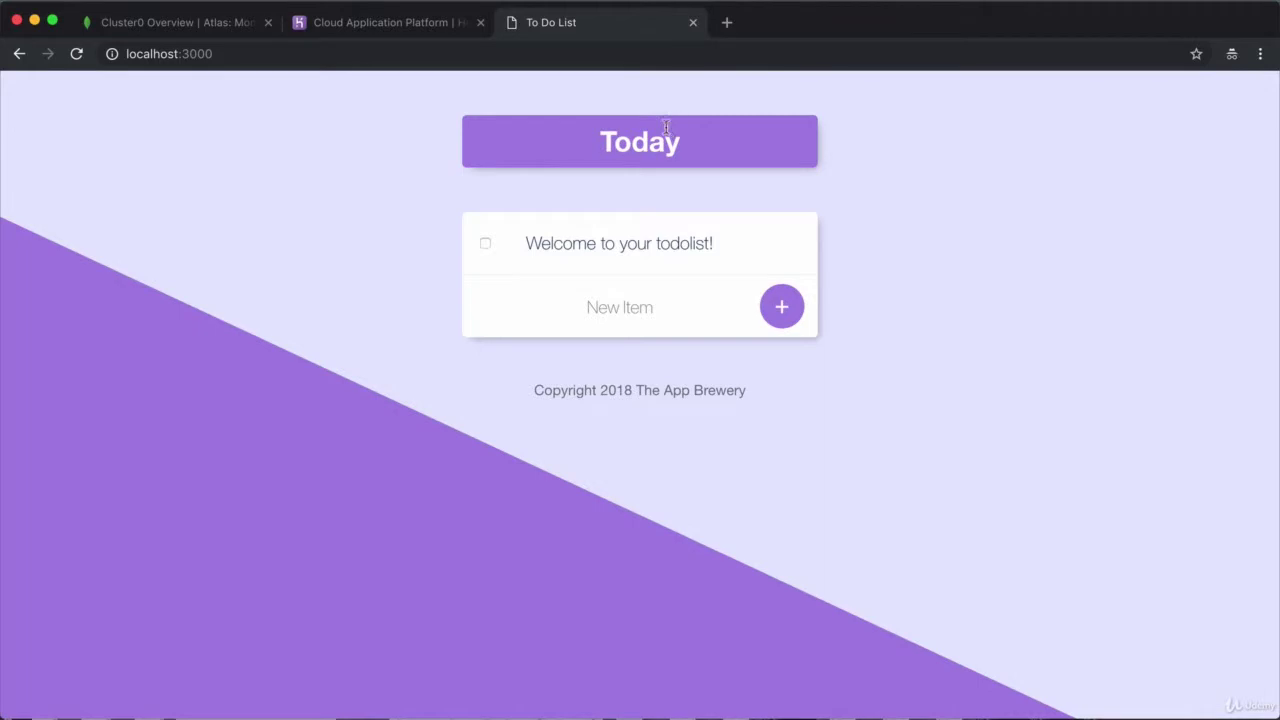
pyautogui.press('super+Tab')
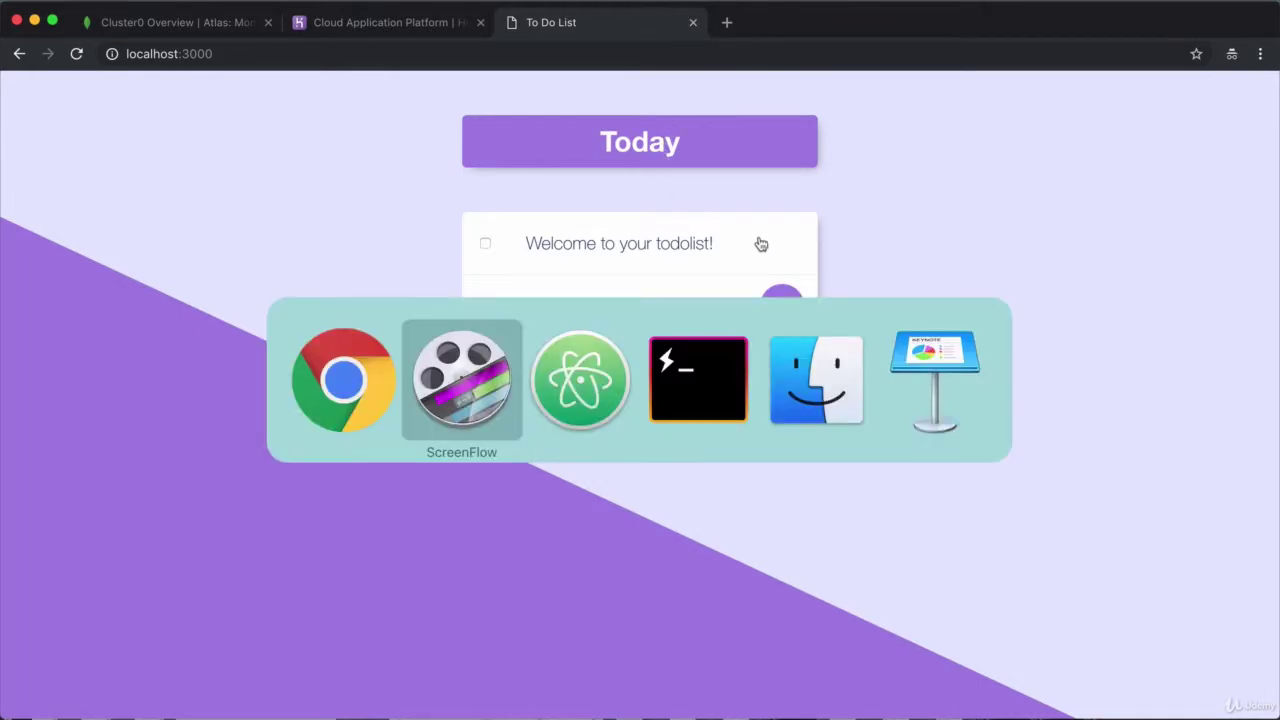
# Stop the local mongod server with Ctrl+C and close its Terminal tab
pyautogui.press('super+Tab')
pyautogui.press('super+Tab')
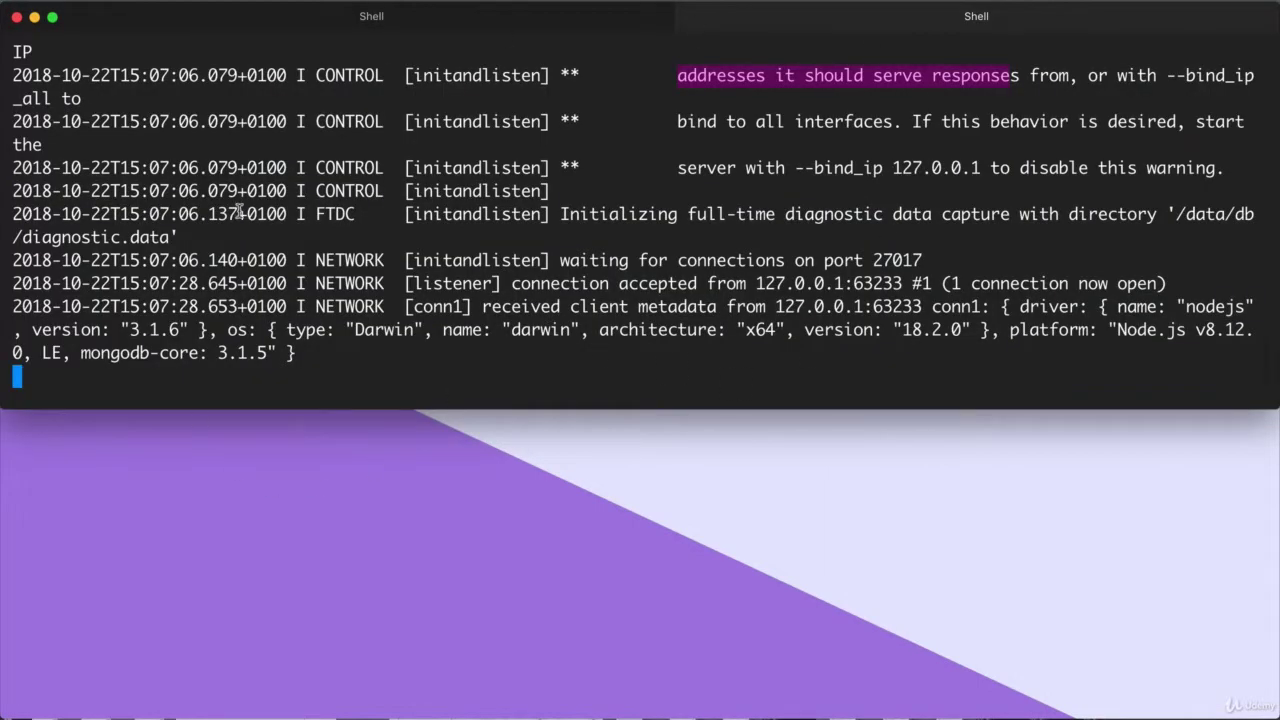
pyautogui.hotkey('ctrl', 'c')
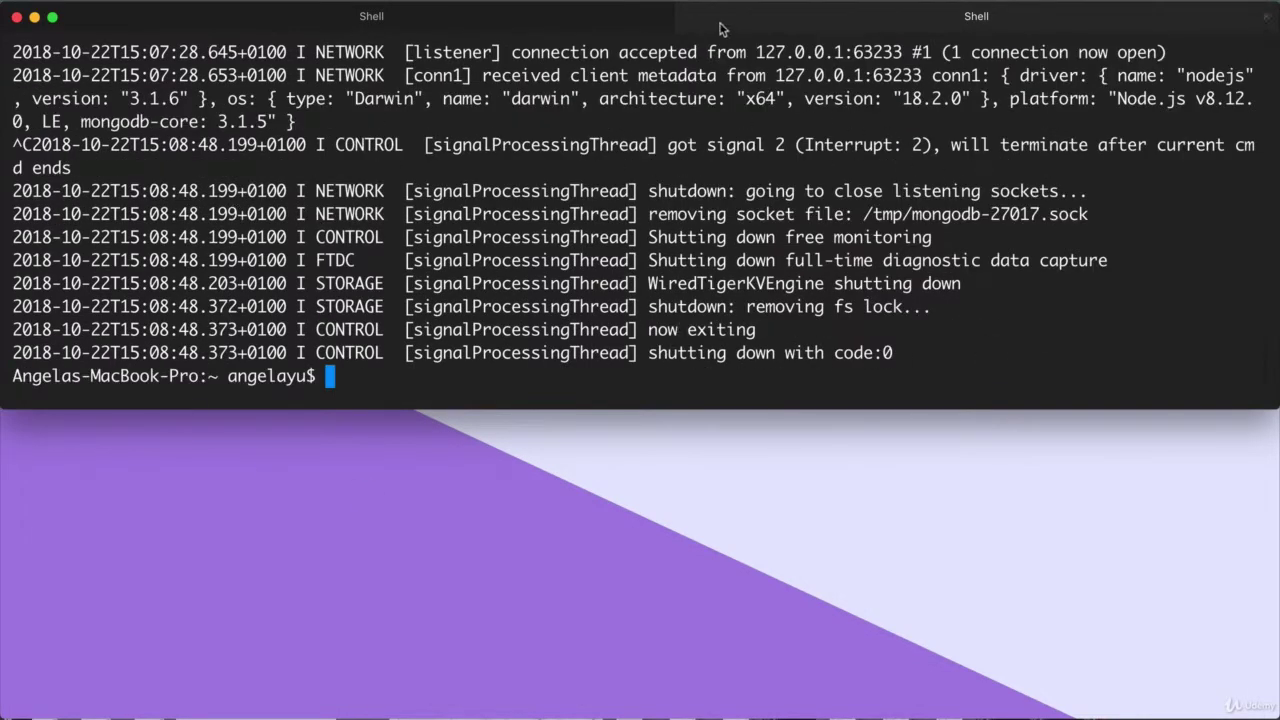
pyautogui.click(1268, 20)
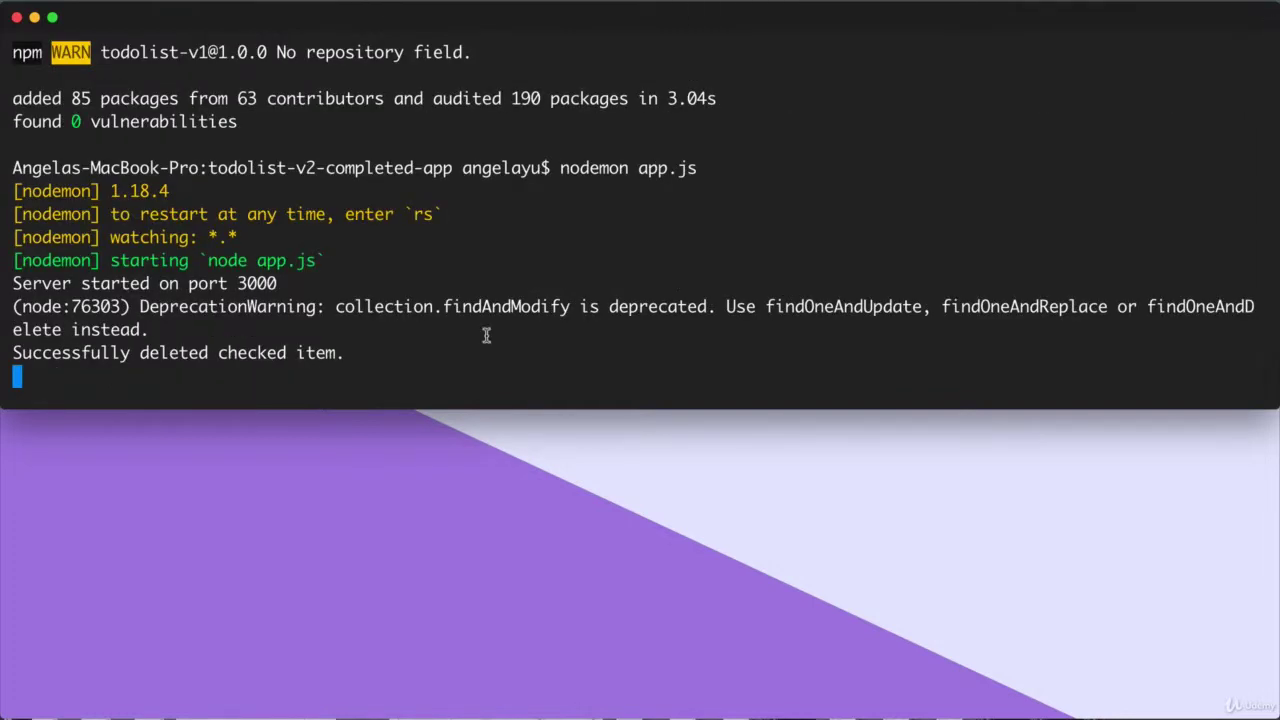
# Restart nodemon with rs and confirm it fails connecting to localhost:27017
pyautogui.write('rs')
pyautogui.press('Return')
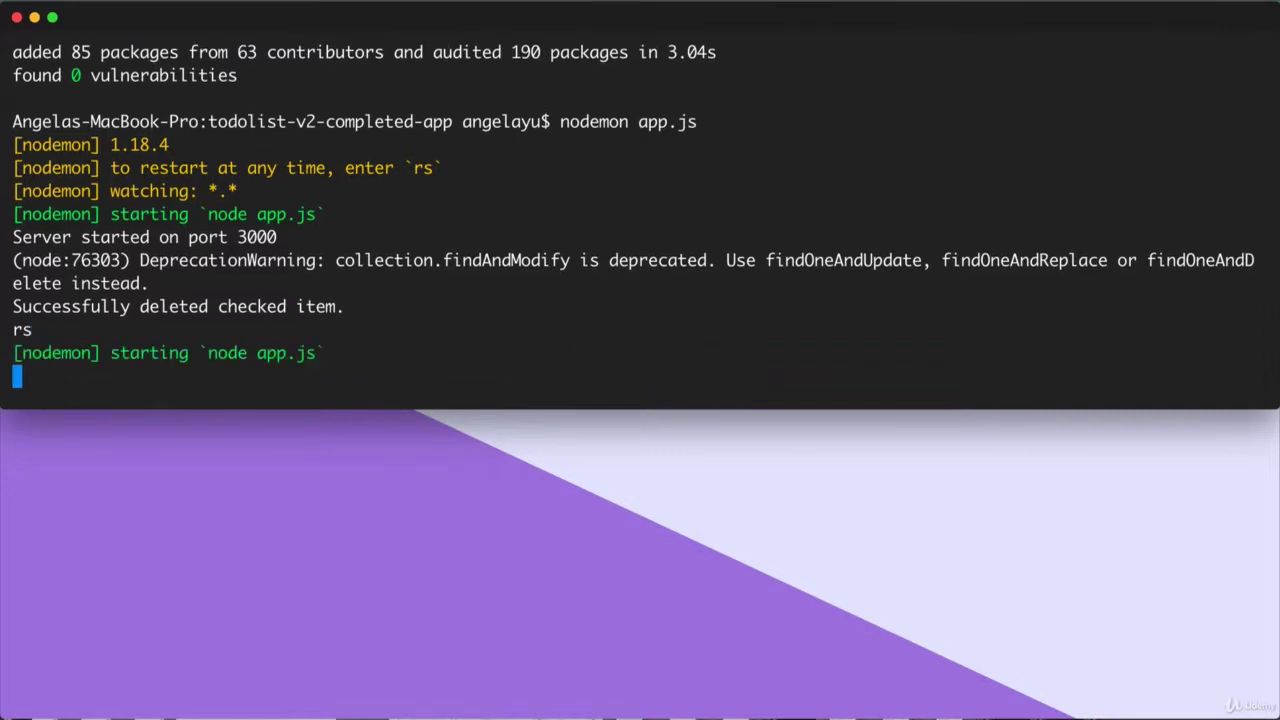
pyautogui.scroll(10, 408, 234)
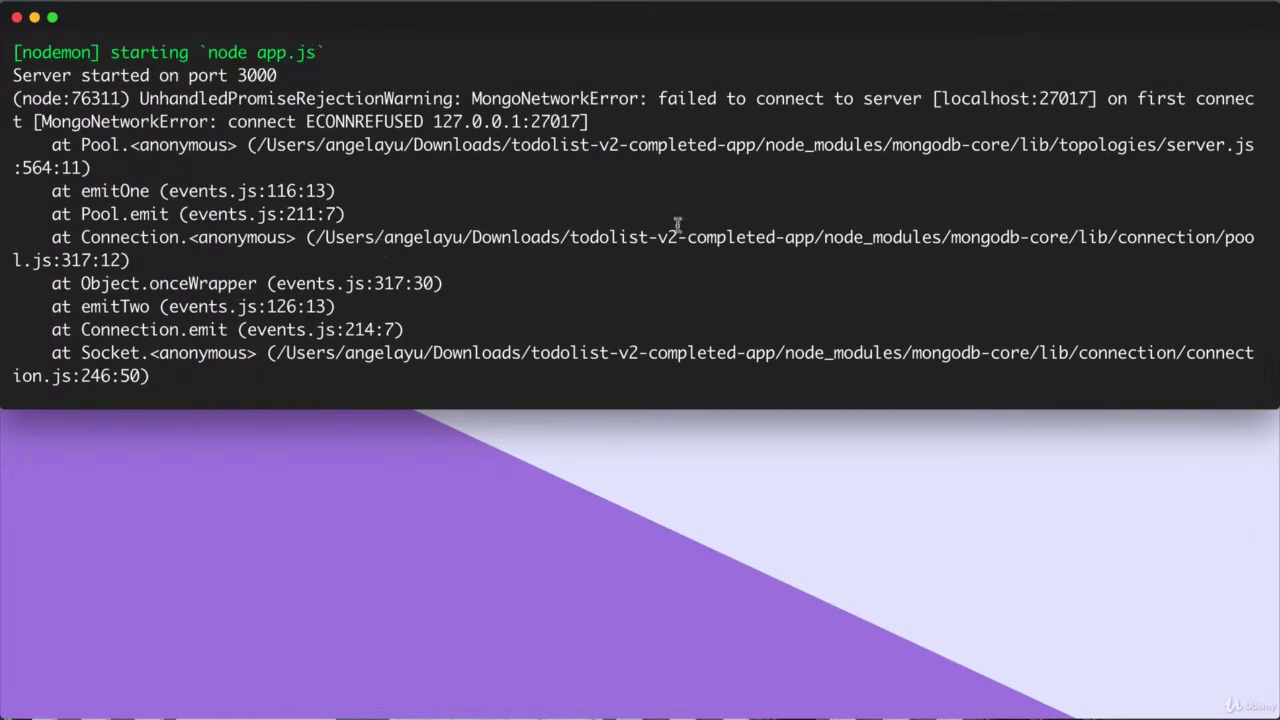
pyautogui.moveTo(470, 100); pyautogui.dragTo(1238, 95)
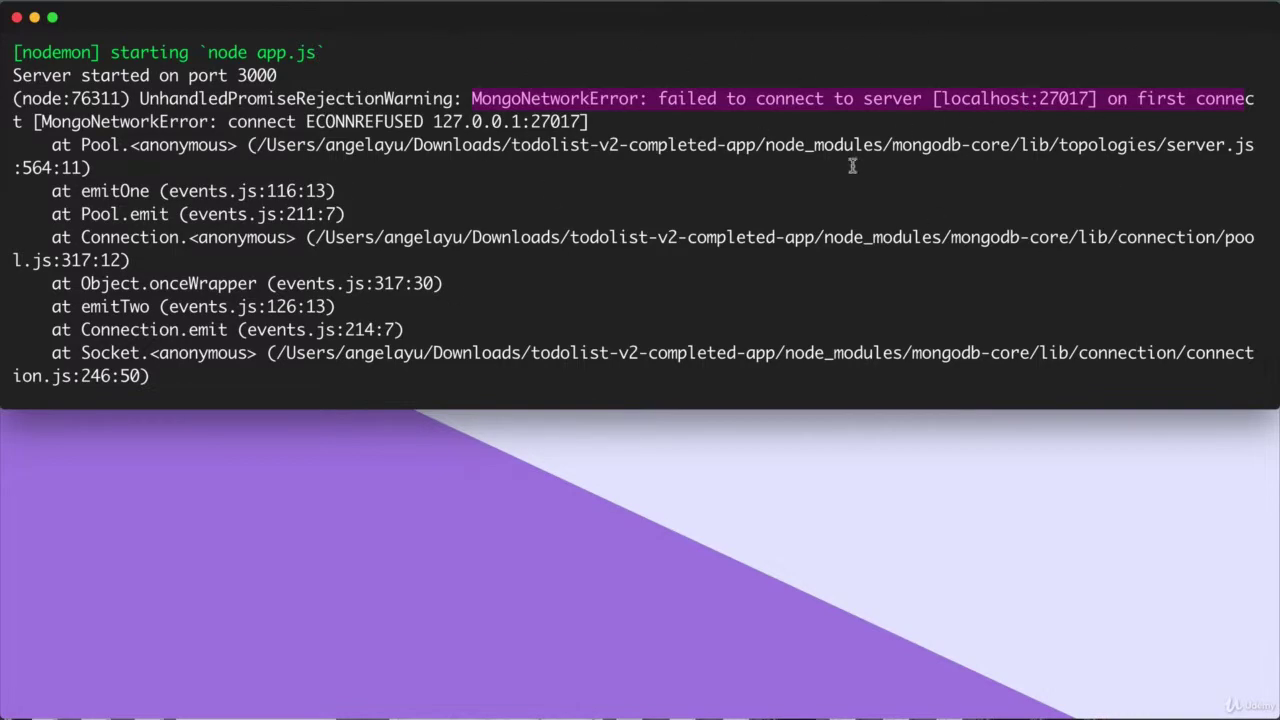
pyautogui.press('super+Tab')
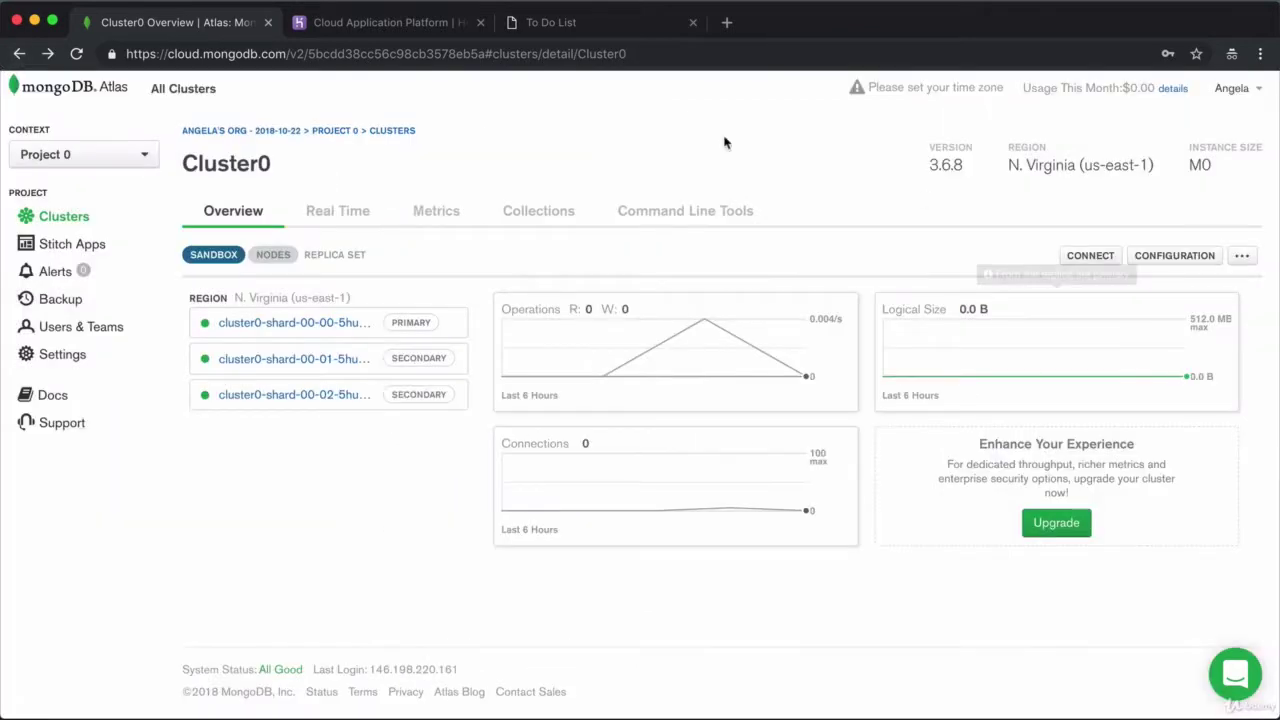
# Copy Cluster0's SRV connection string from the Connect Your Application option
pyautogui.click(1082, 257)
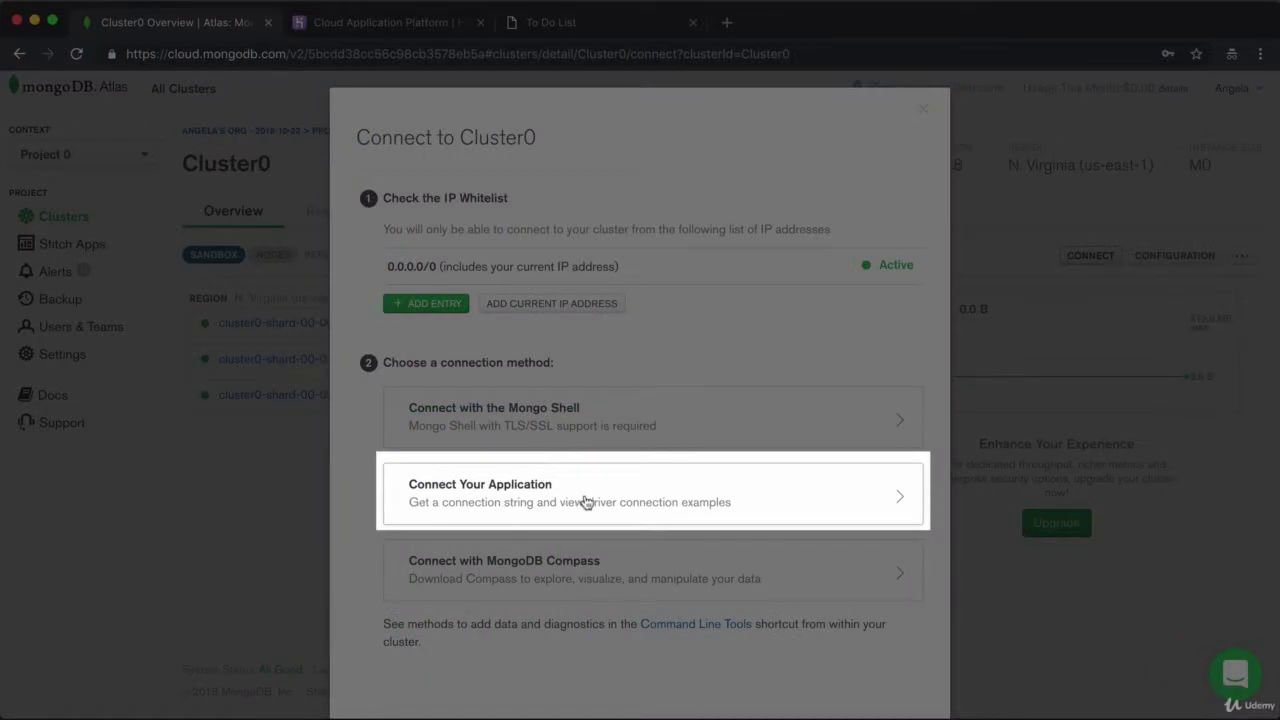
pyautogui.click(586, 501)
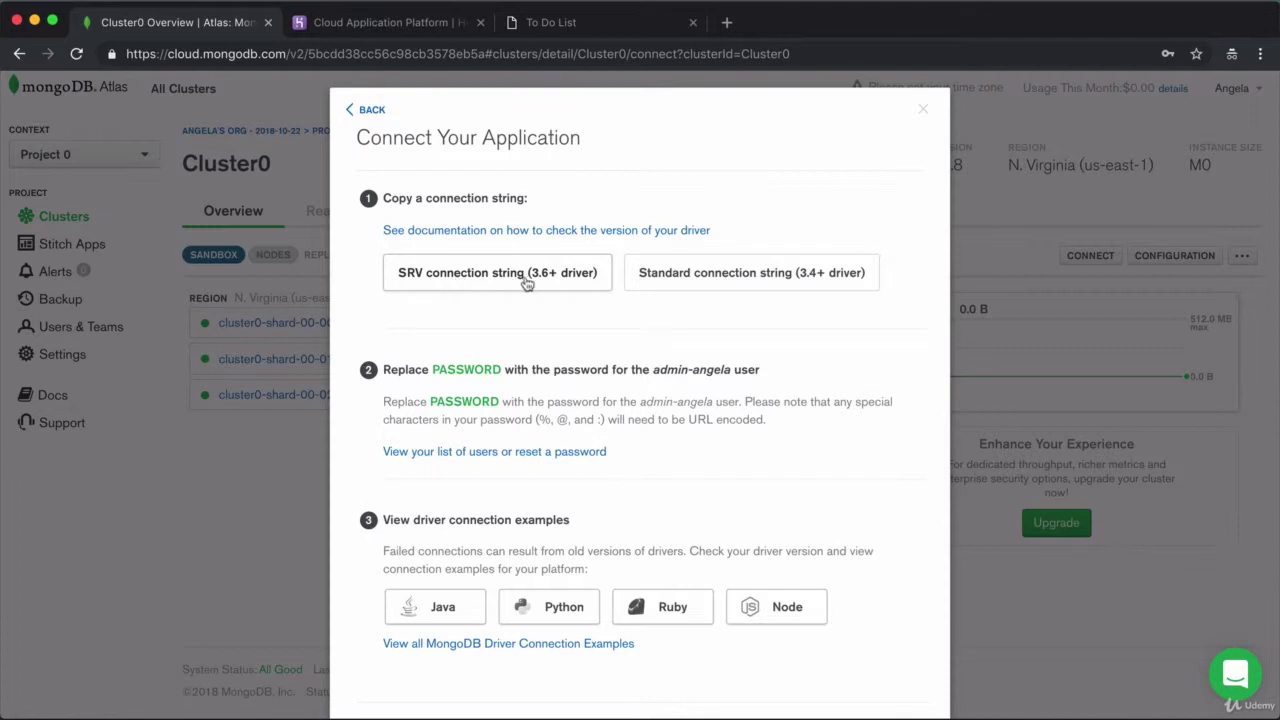
pyautogui.click(543, 273)
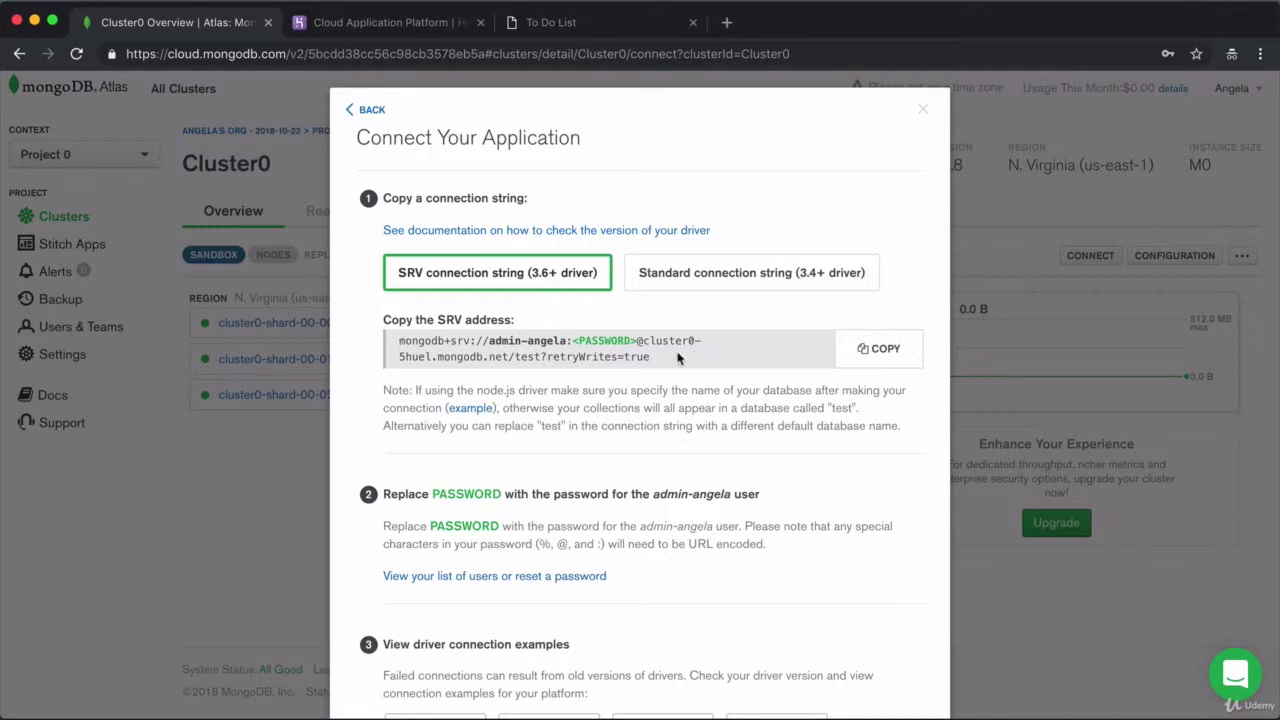
pyautogui.click(882, 352)
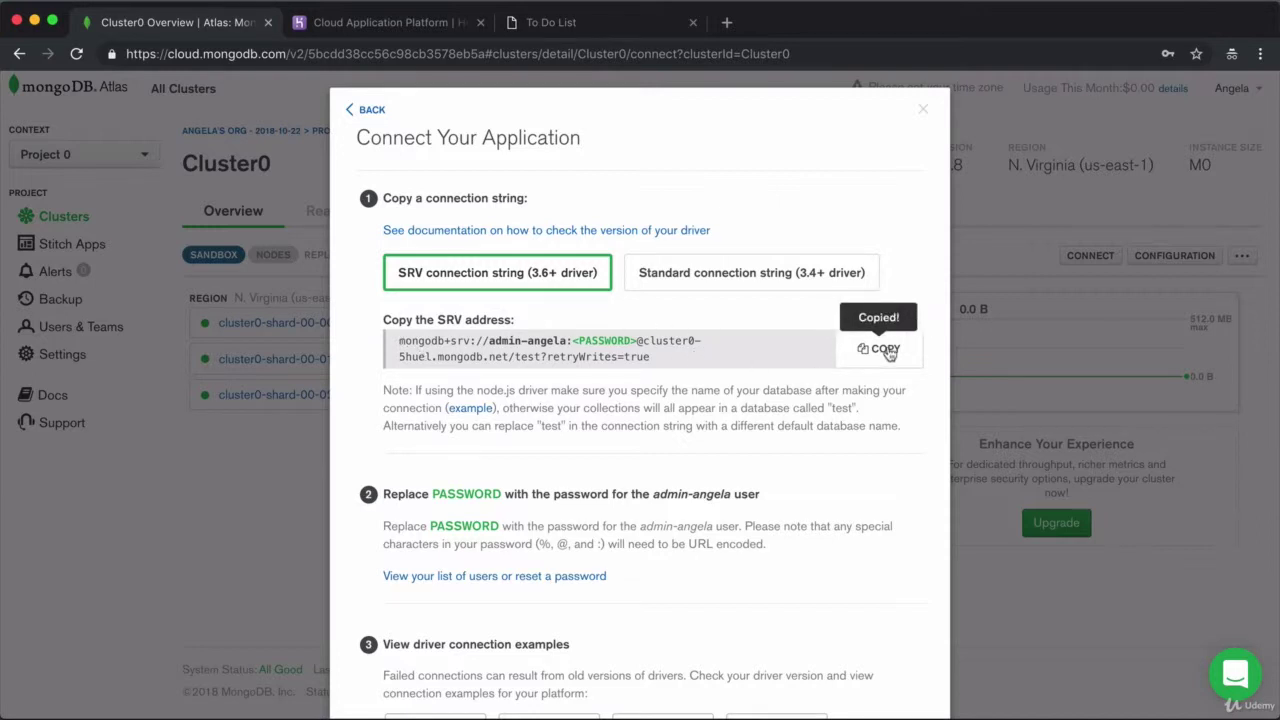
pyautogui.press('super+Tab')
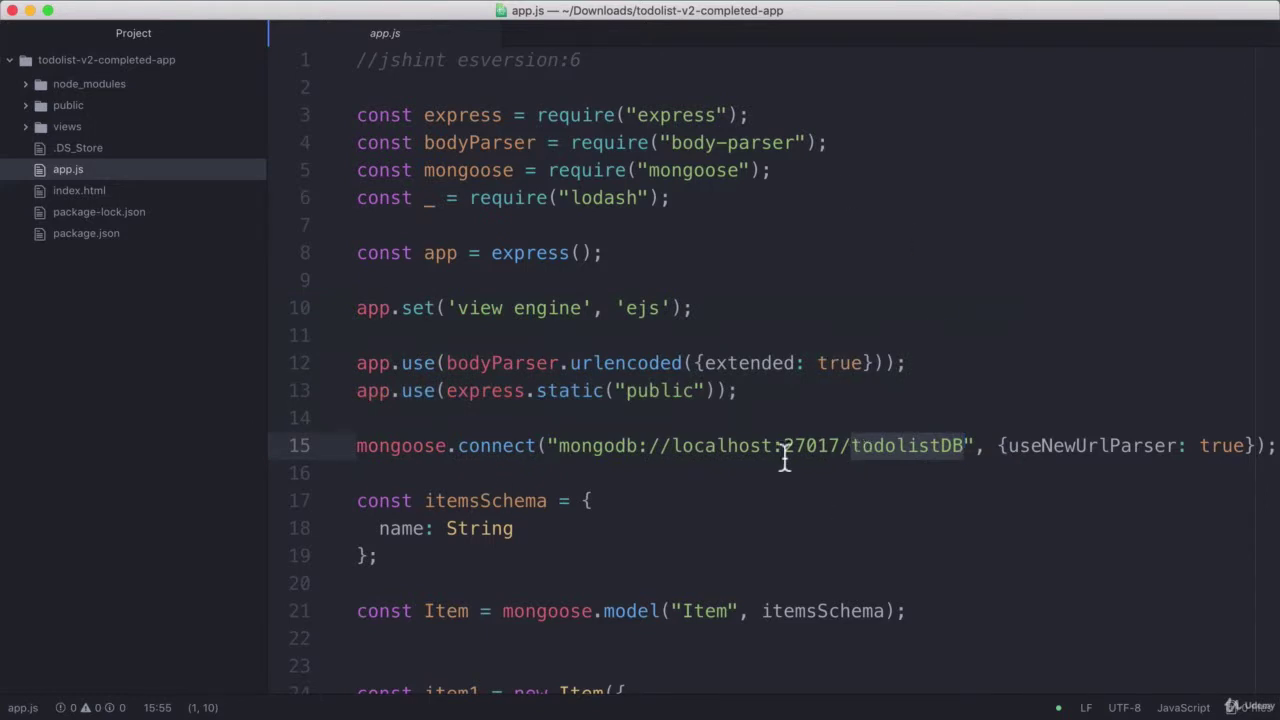
pyautogui.hscroll(3, 846, 460)
pyautogui.click(858, 448)
pyautogui.moveTo(422, 446); pyautogui.dragTo(708, 449)
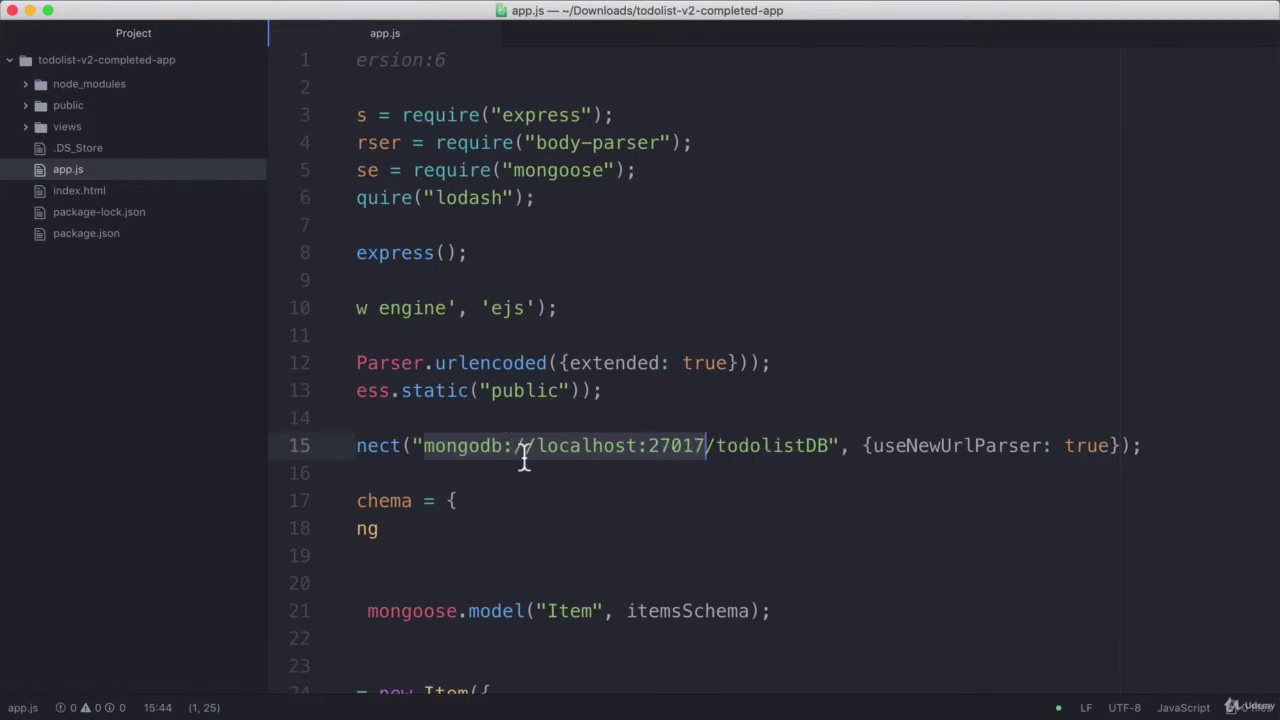
pyautogui.press('super+v')
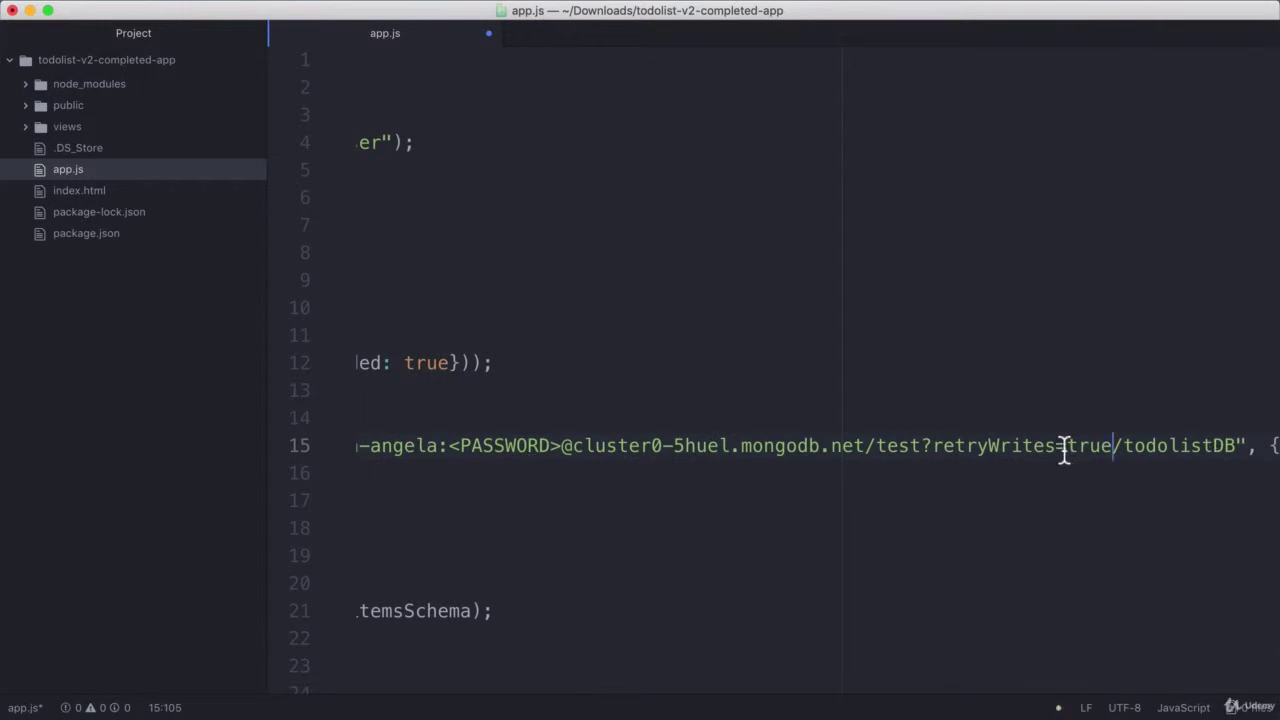
pyautogui.moveTo(359, 449); pyautogui.dragTo(1278, 459)
pyautogui.click(1001, 459)
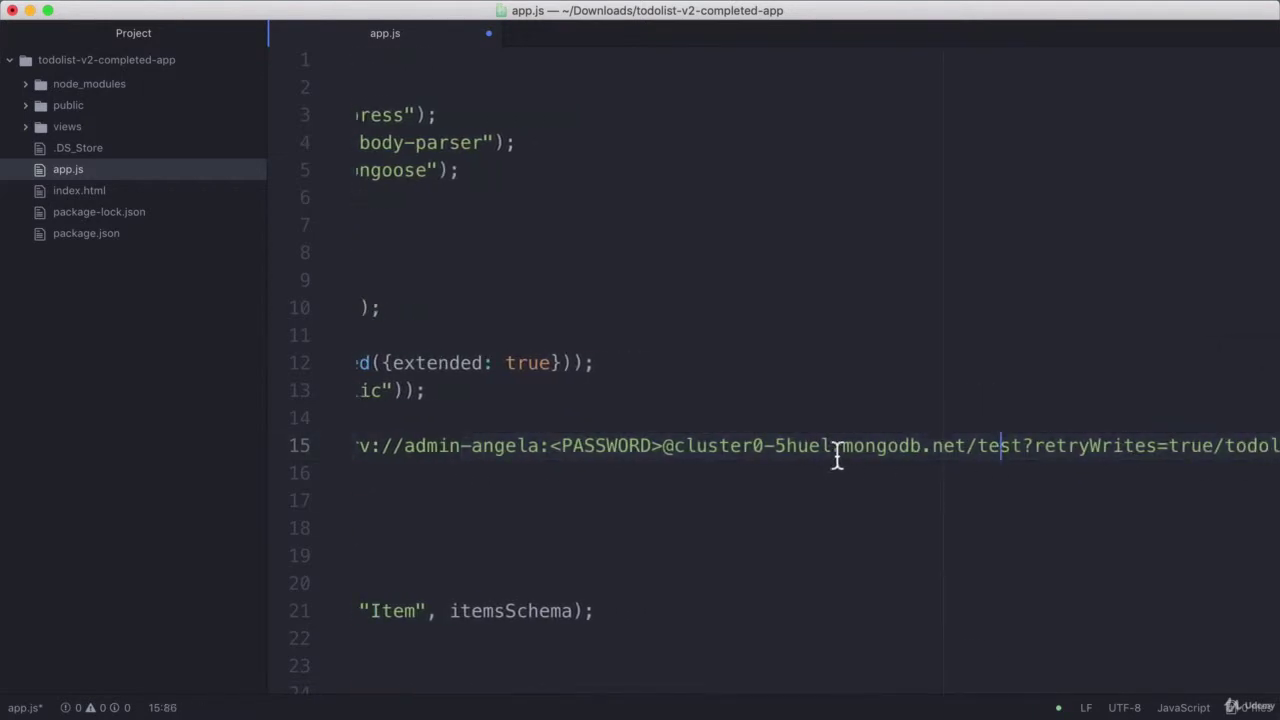
pyautogui.moveTo(843, 447); pyautogui.dragTo(968, 448)
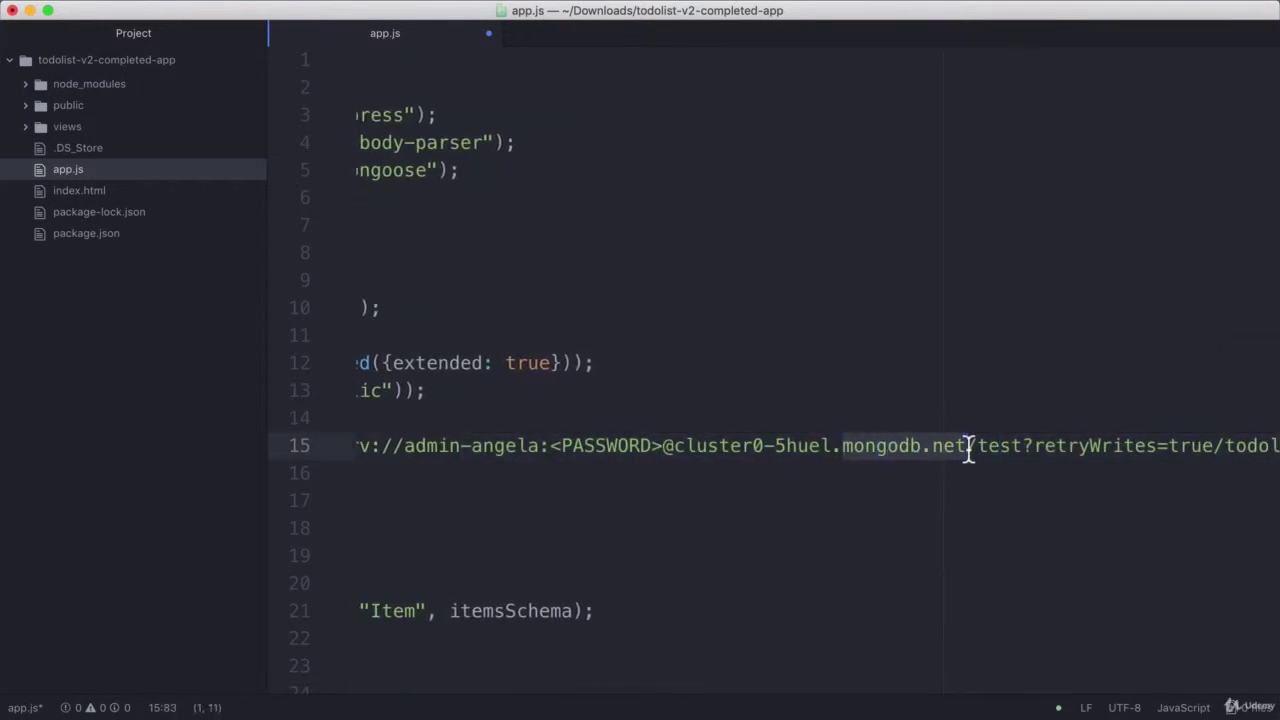
pyautogui.click(1063, 449)
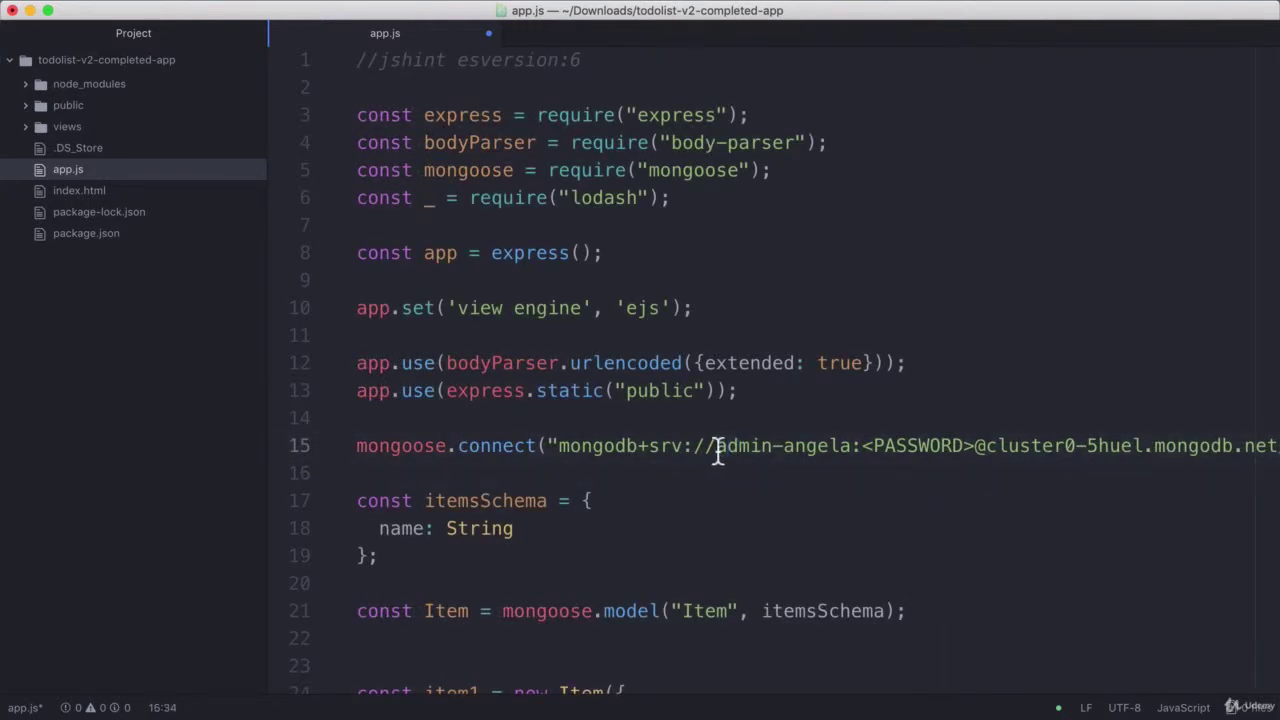
pyautogui.moveTo(717, 449); pyautogui.dragTo(851, 447)
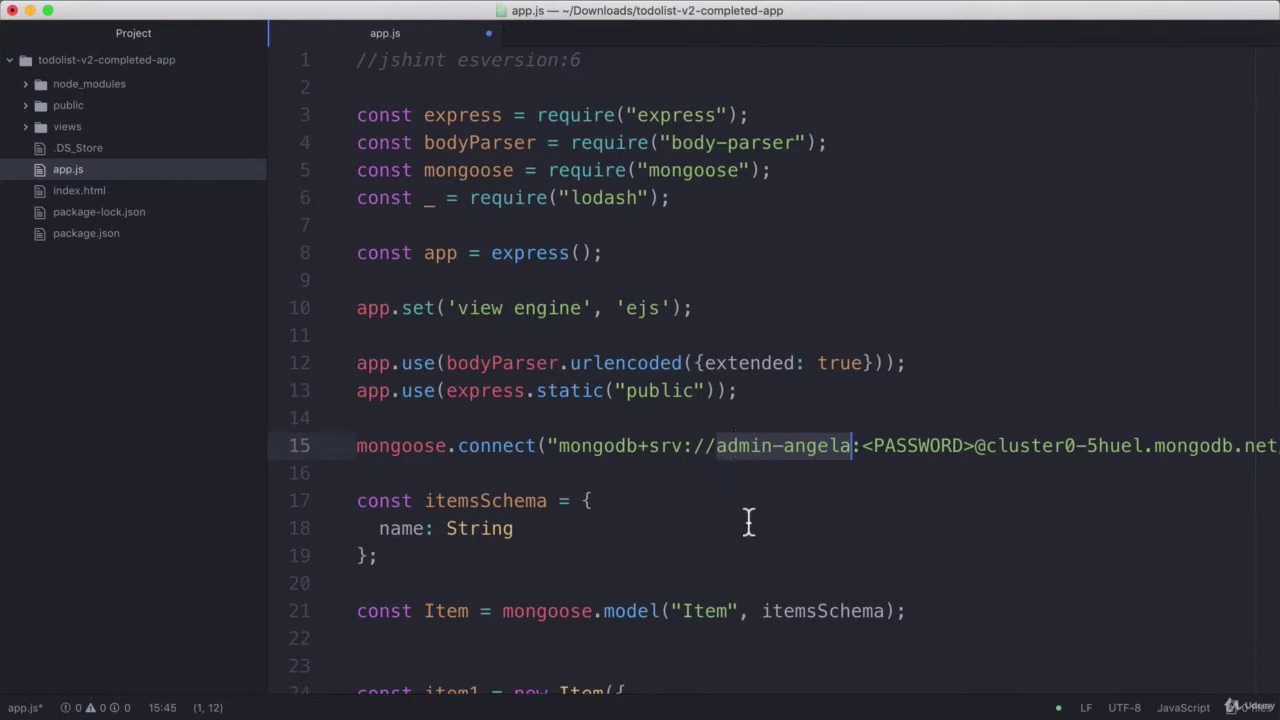
pyautogui.click(886, 449)
pyautogui.moveTo(863, 449); pyautogui.dragTo(978, 452)
pyautogui.click(650, 449)
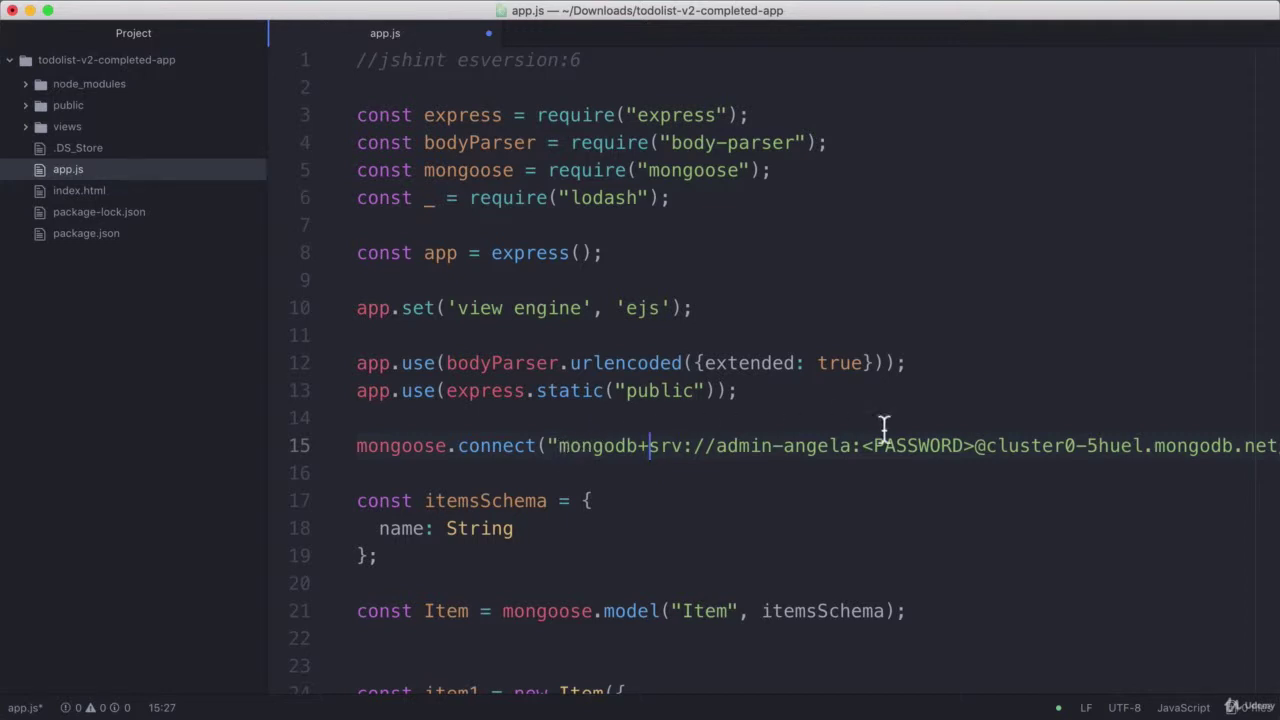
pyautogui.moveTo(866, 457); pyautogui.dragTo(975, 457)
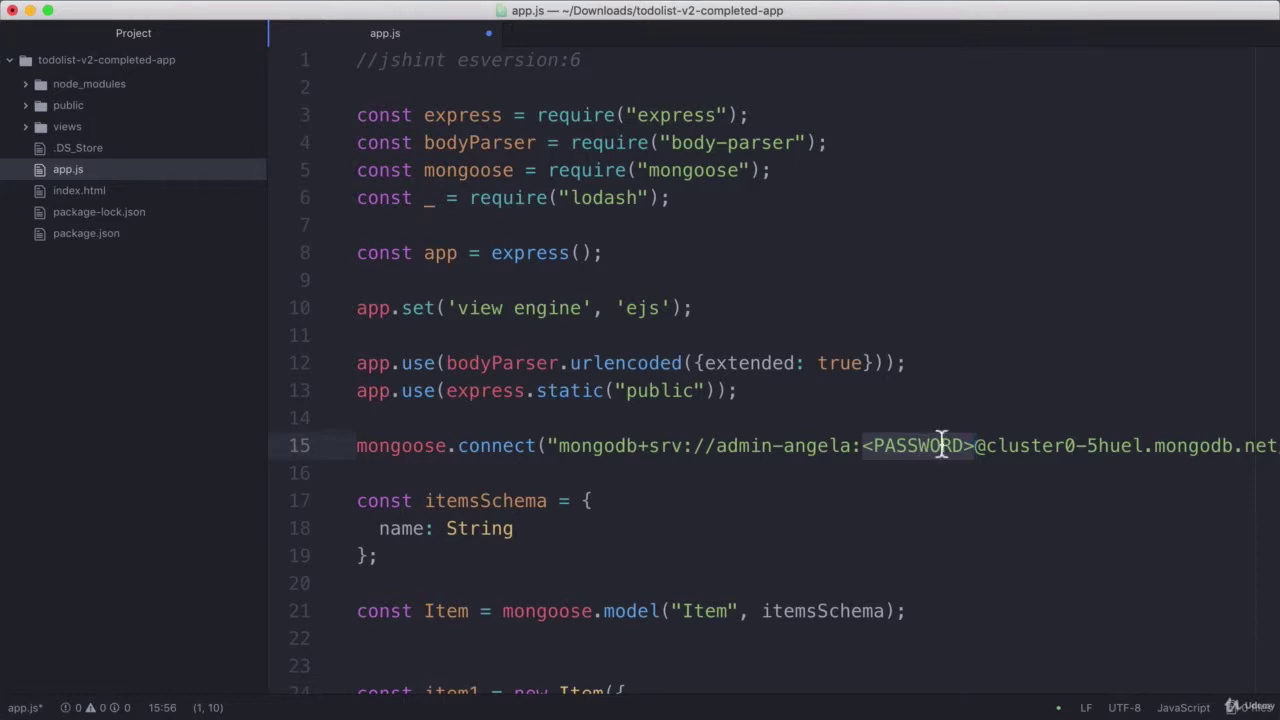
pyautogui.moveTo(717, 446); pyautogui.dragTo(974, 446)
# Replace the <PASSWORD> placeholder in the connection string with the account password
pyautogui.click(909, 448)
pyautogui.moveTo(864, 448); pyautogui.dragTo(977, 449)
pyautogui.write('Test-123')
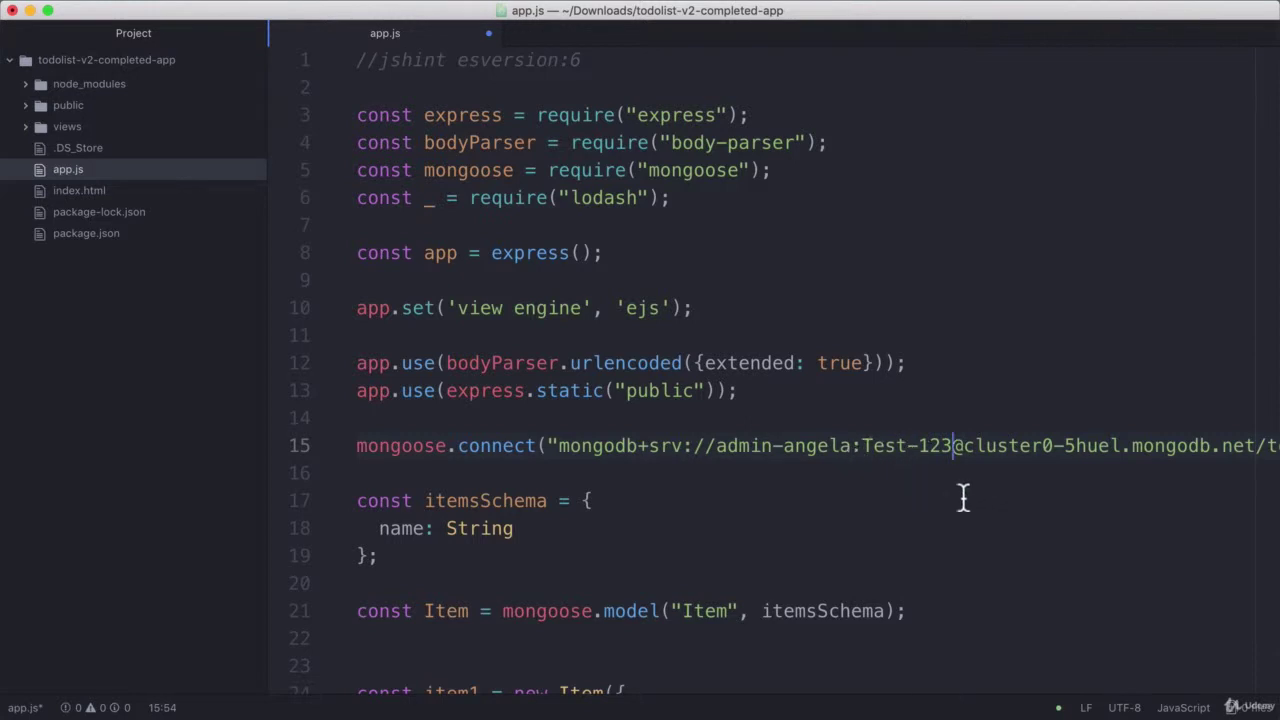
pyautogui.moveTo(559, 446); pyautogui.dragTo(1279, 446)
pyautogui.click(966, 449)
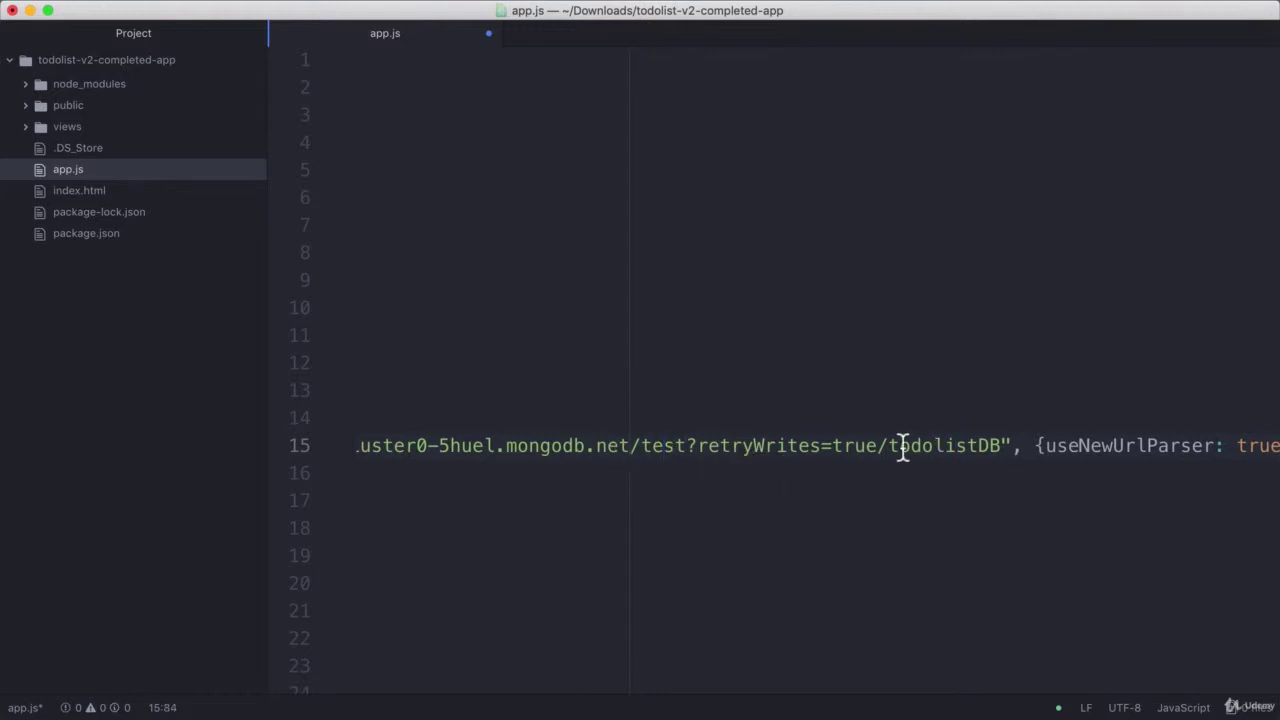
# Delete test?retryWrites=true/ so the connection string ends at mongodb.net/todolistDB
pyautogui.moveTo(886, 449); pyautogui.dragTo(1003, 449)
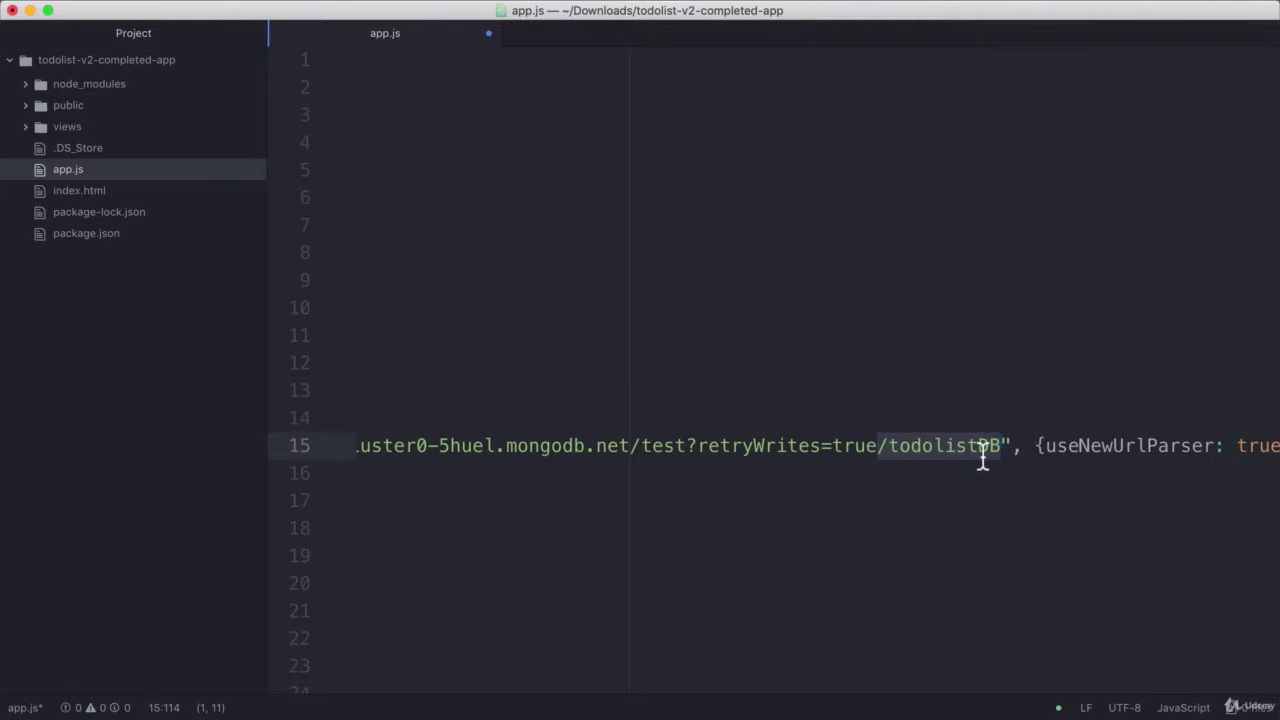
pyautogui.click(677, 449)
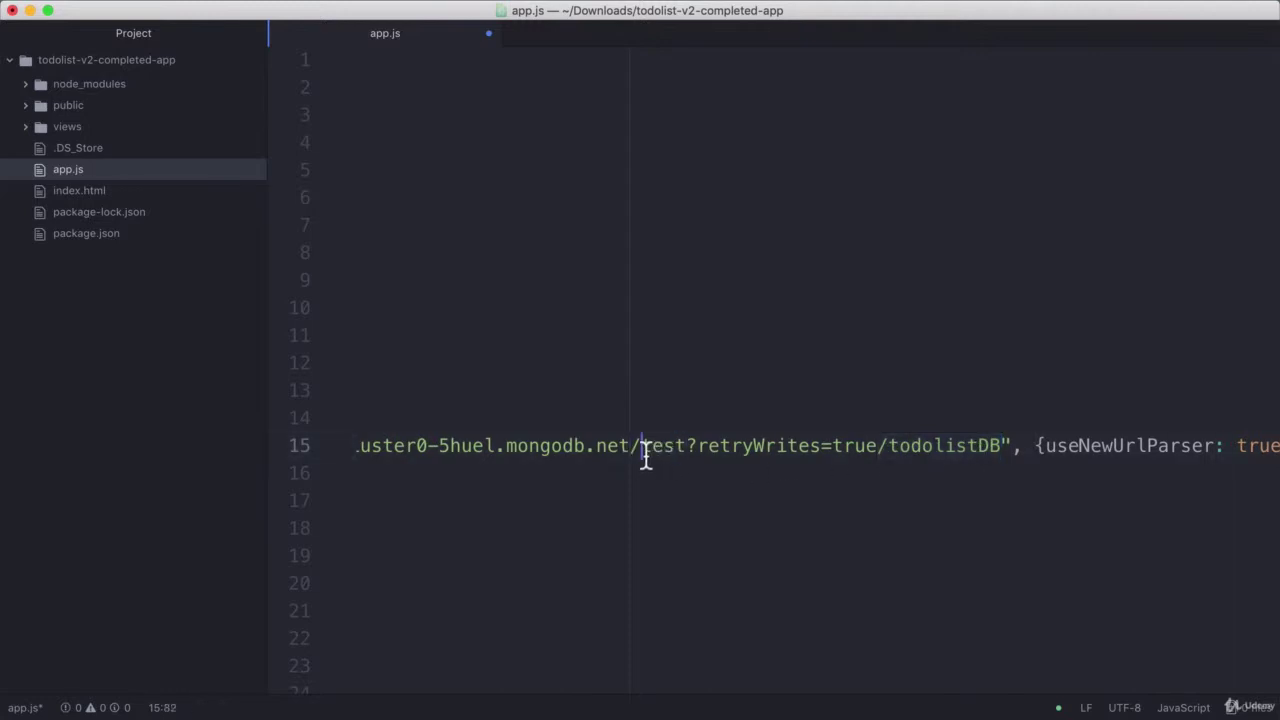
pyautogui.moveTo(643, 449); pyautogui.dragTo(686, 449)
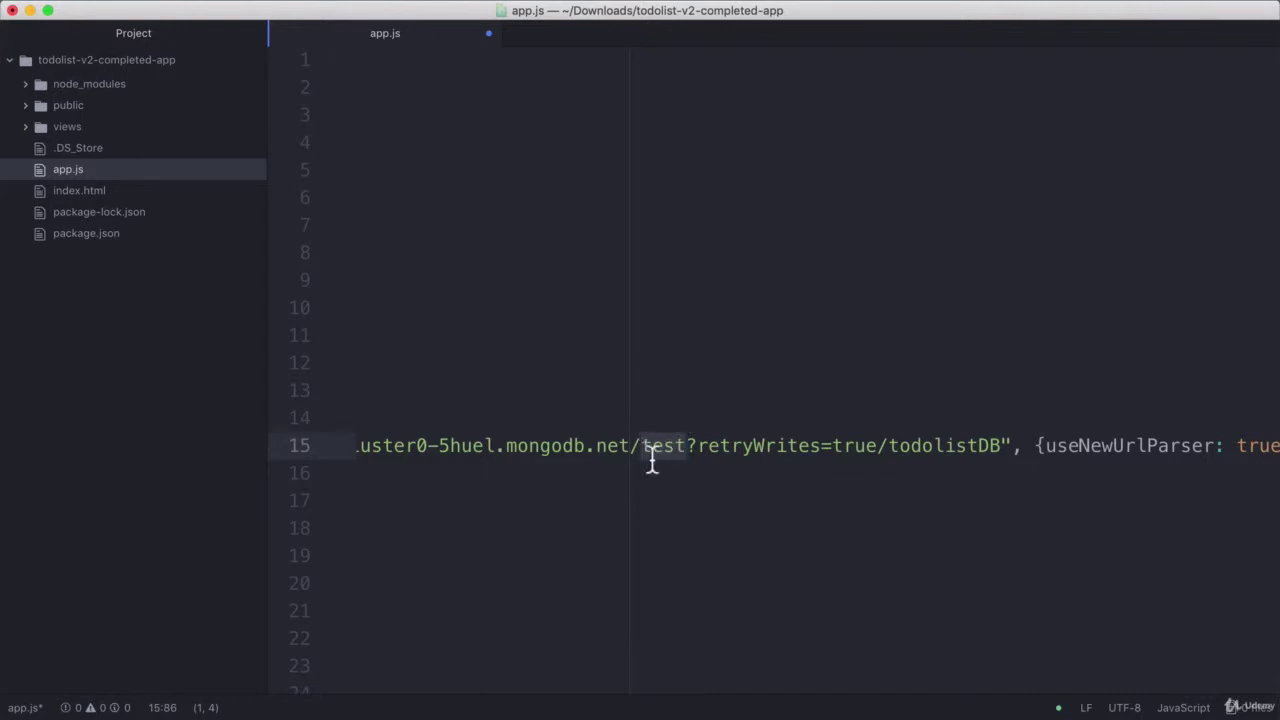
pyautogui.moveTo(889, 448); pyautogui.dragTo(642, 452)
pyautogui.press('BackSpace')
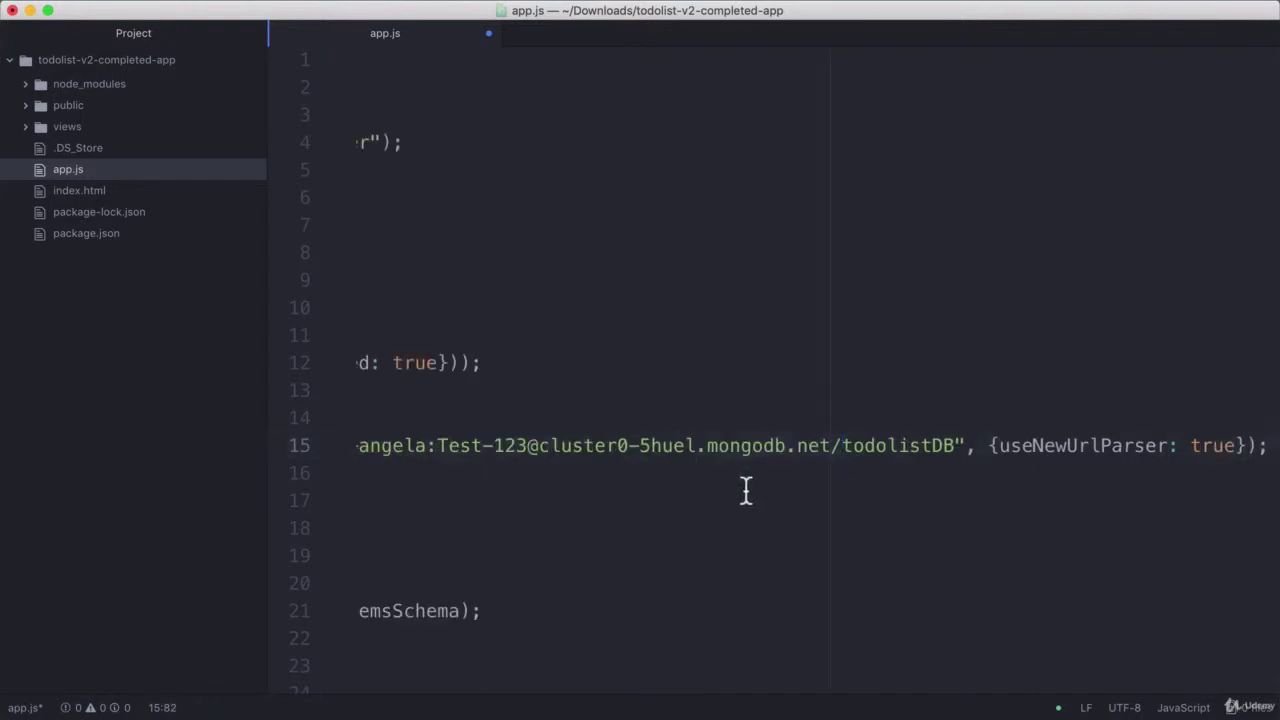
pyautogui.moveTo(845, 450); pyautogui.dragTo(957, 450)
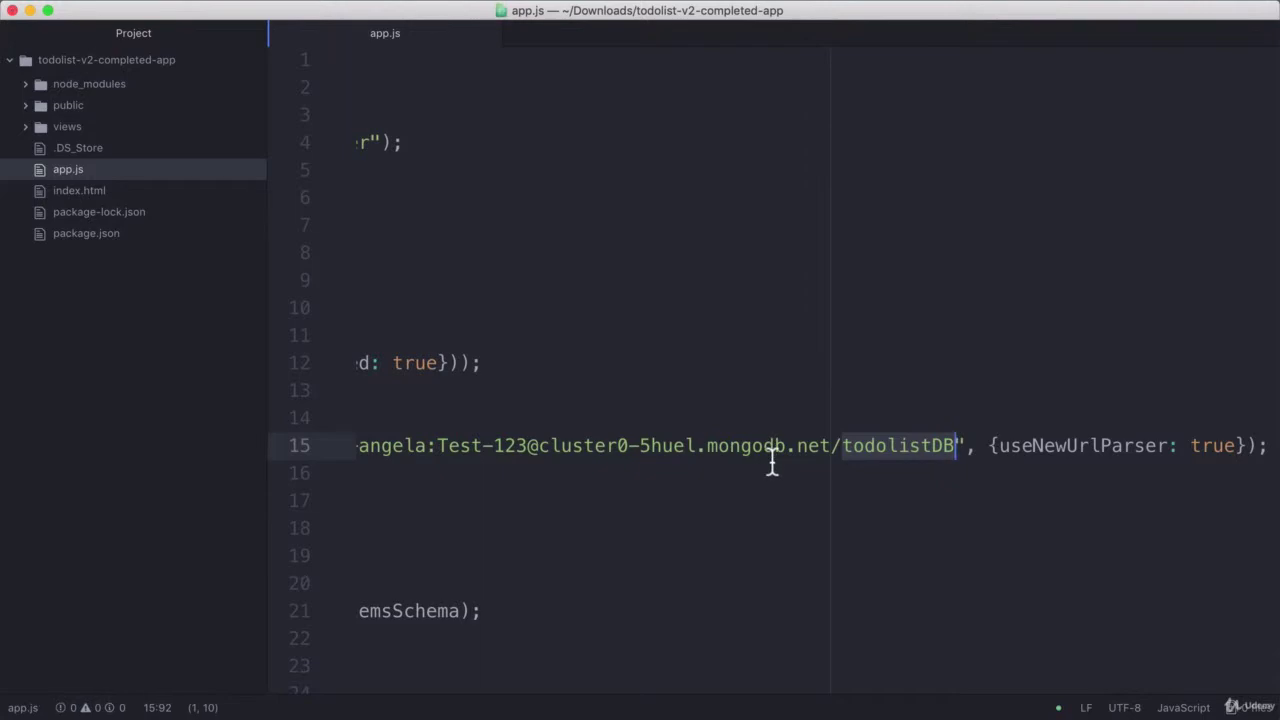
pyautogui.moveTo(772, 460); pyautogui.dragTo(358, 449)
pyautogui.press('super+Tab')
pyautogui.press('super+Tab')
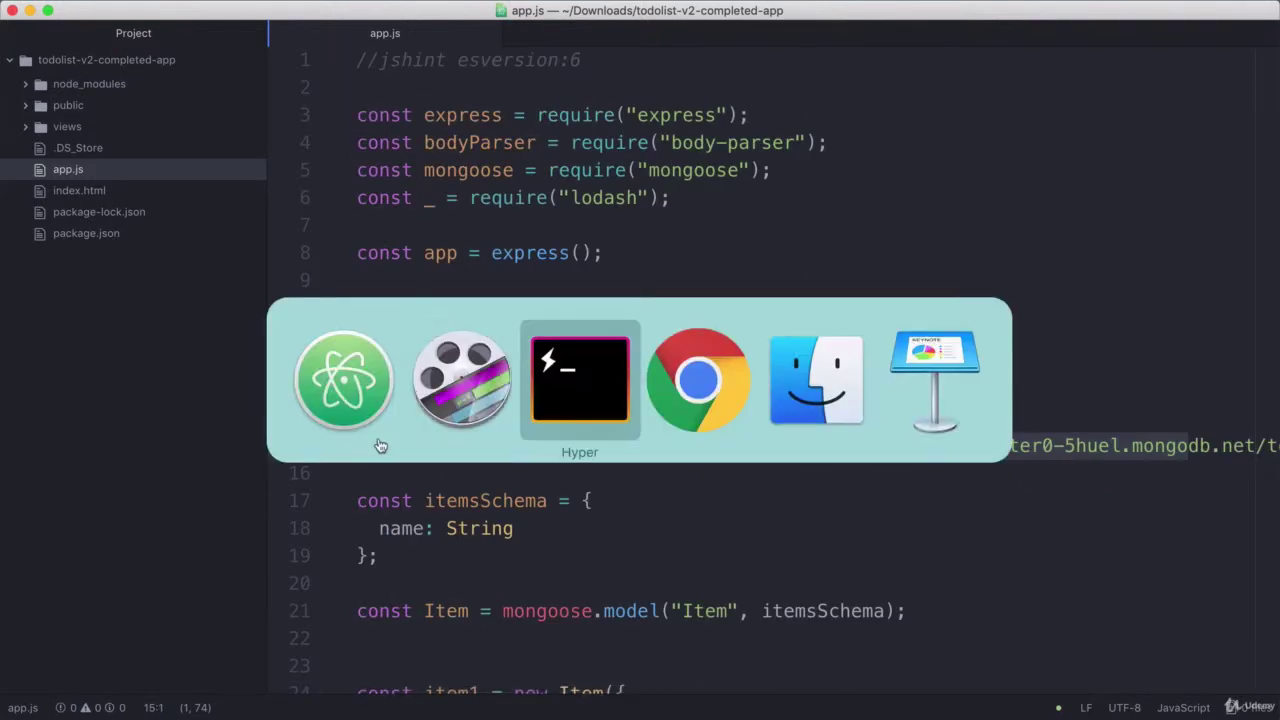
# Restart nodemon with rs and confirm the server starts again on port 3000
pyautogui.write('rs')
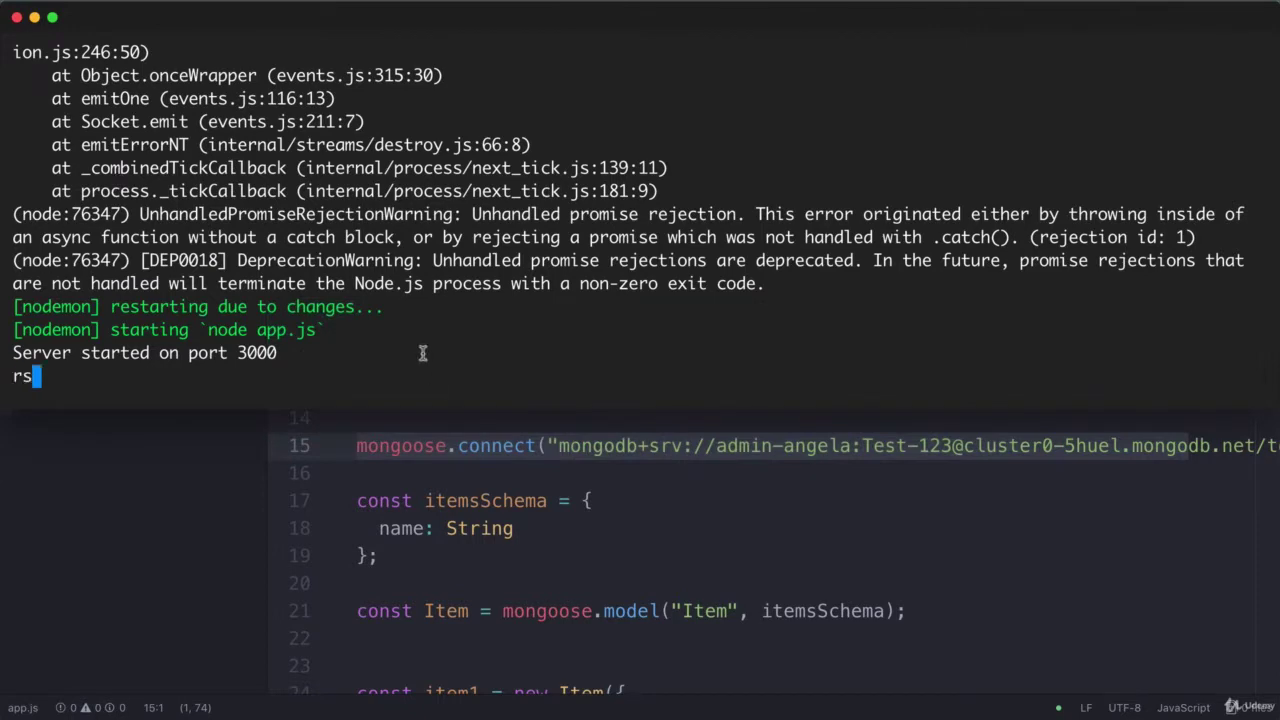
pyautogui.press('Return')
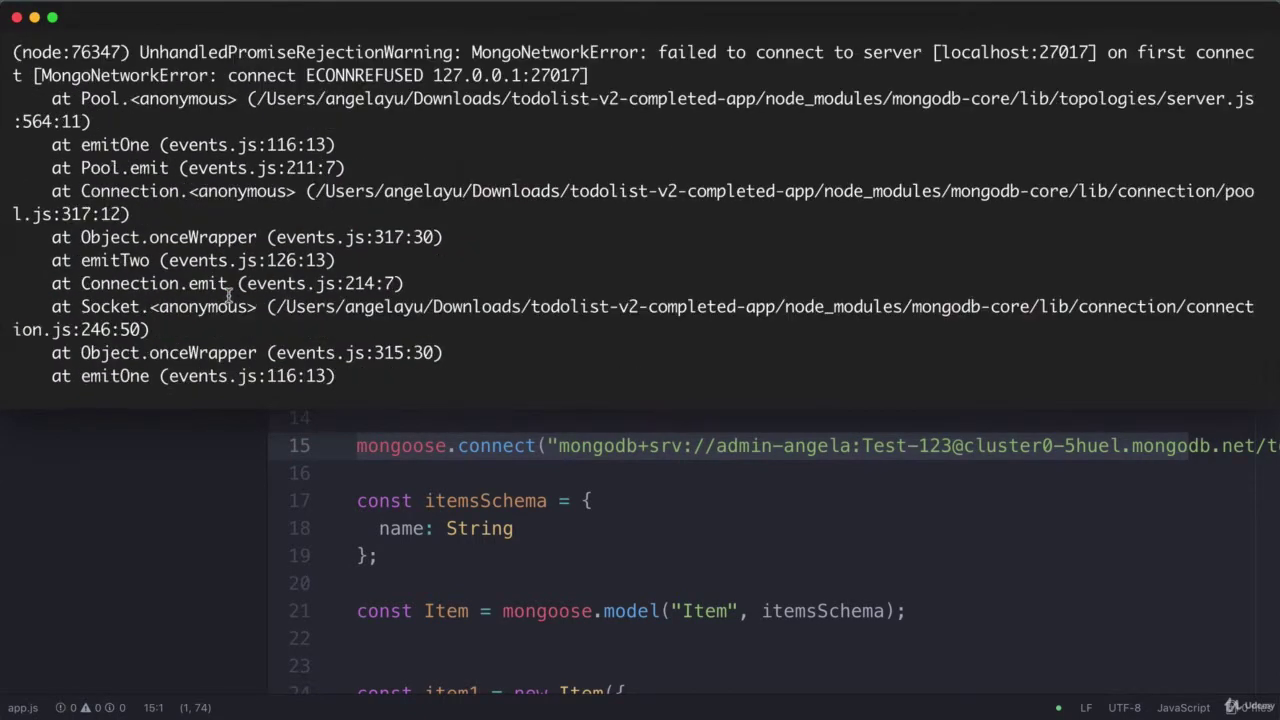
pyautogui.moveTo(660, 62); pyautogui.dragTo(1003, 53)
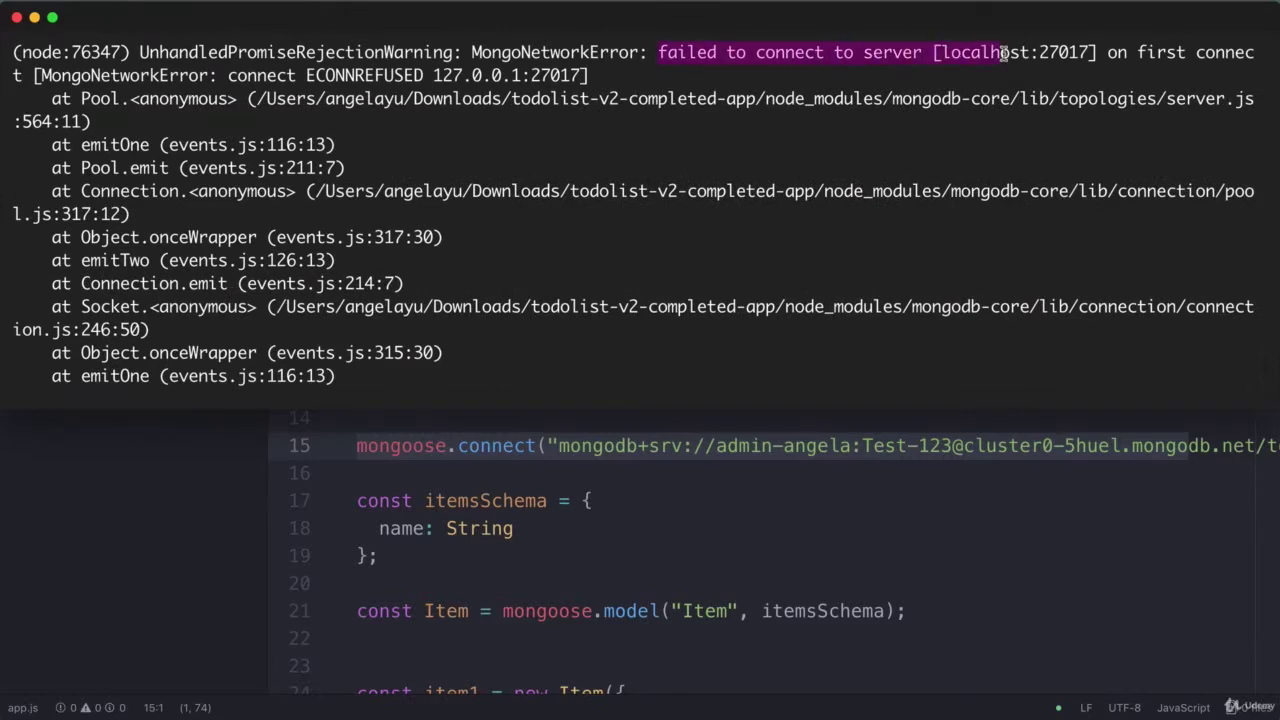
pyautogui.scroll(-5, 536, 371)
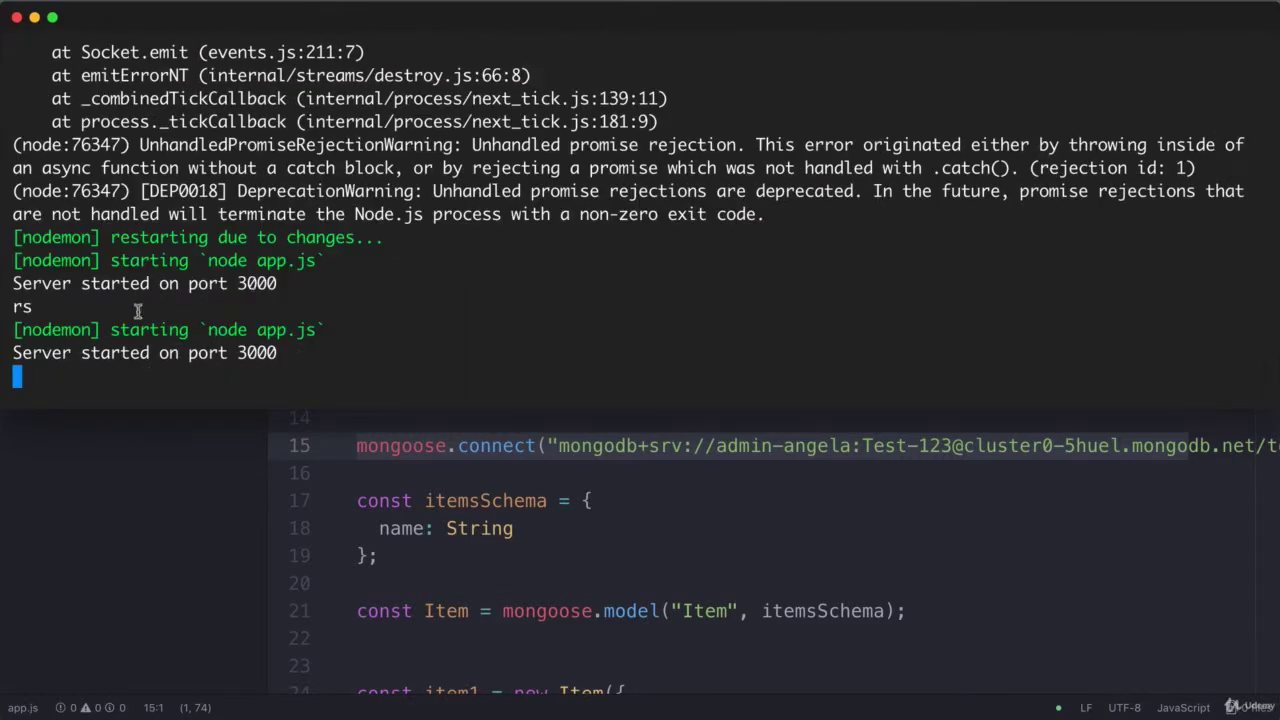
pyautogui.moveTo(12, 322); pyautogui.dragTo(55, 375)
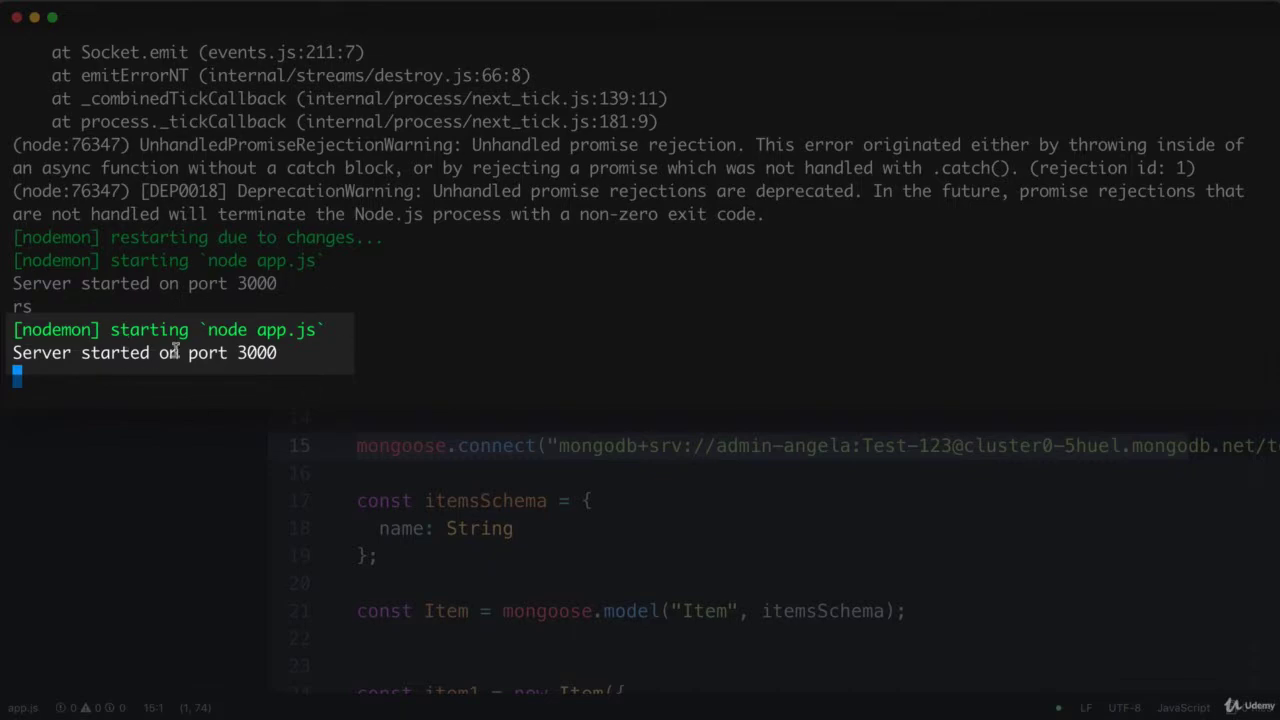
pyautogui.click(700, 408)
pyautogui.press('super+Tab')
pyautogui.press('super+Tab')
pyautogui.press('super+Tab')
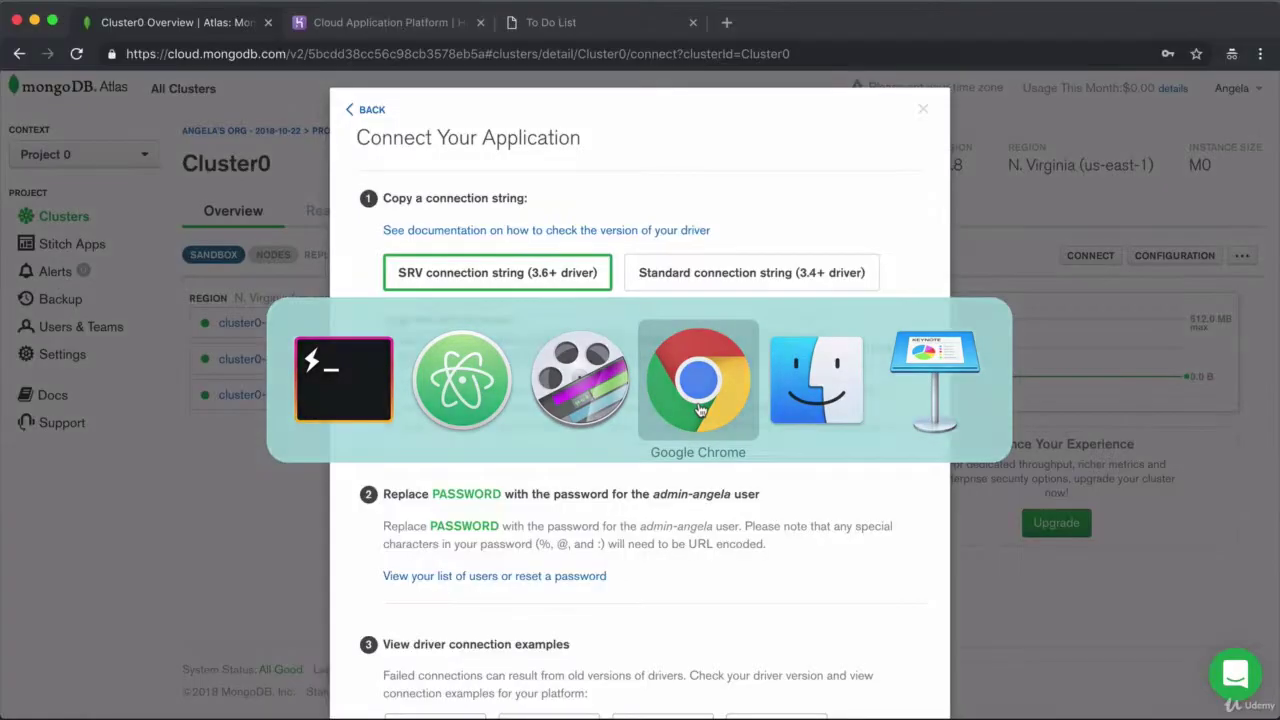
# Load the todolist app at localhost:3000 in a new Chrome tab
pyautogui.press('super+t')
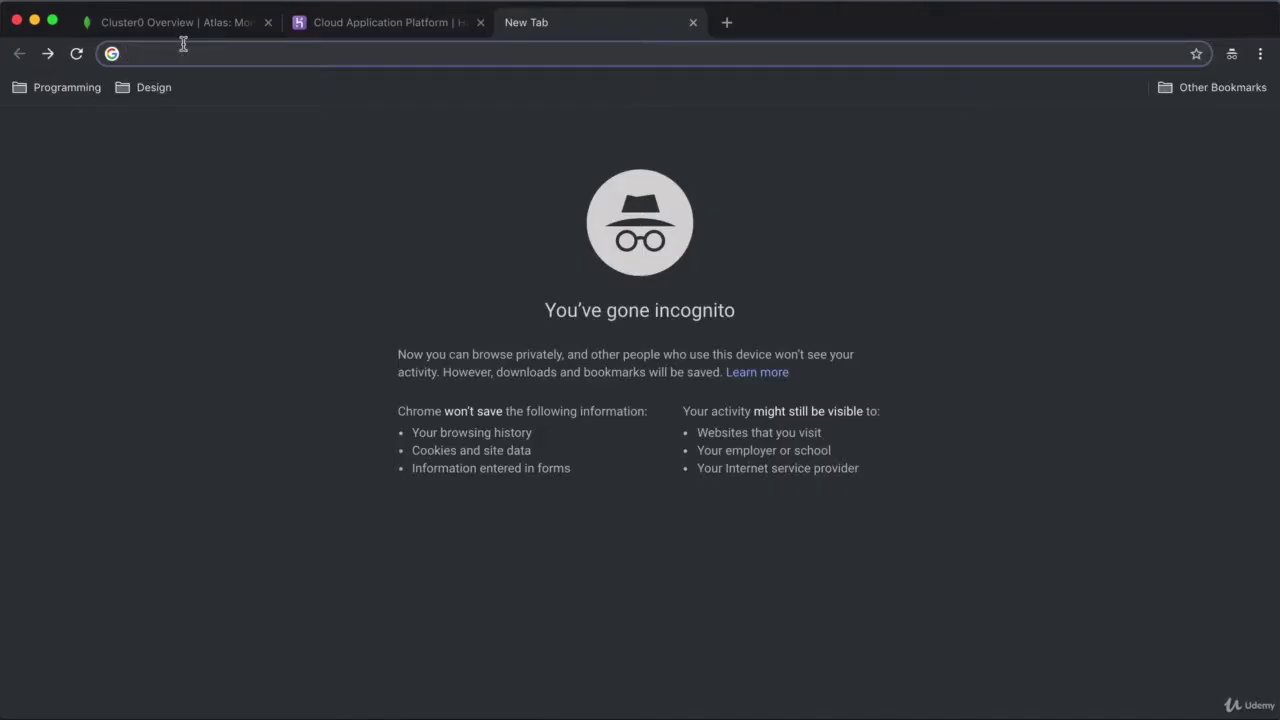
pyautogui.write('local')
pyautogui.press('Return')
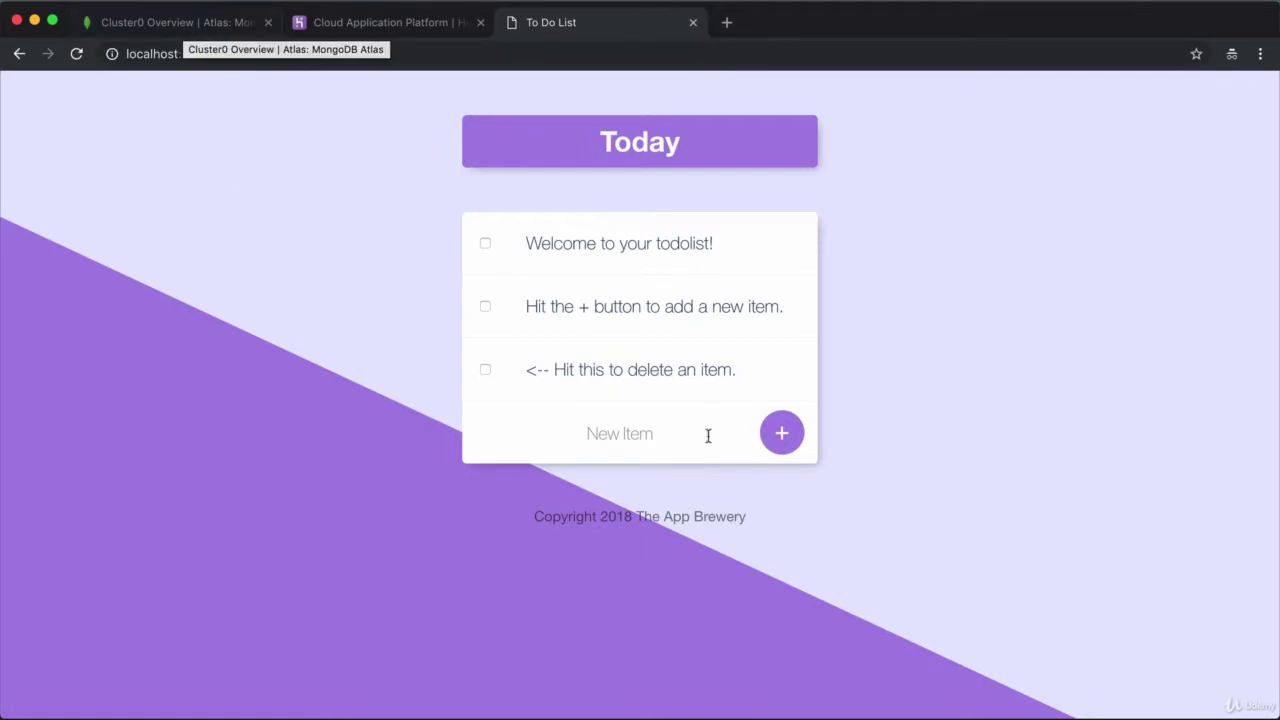
# Add a new to-do item named 'Test Item' to the list
pyautogui.click(617, 432)
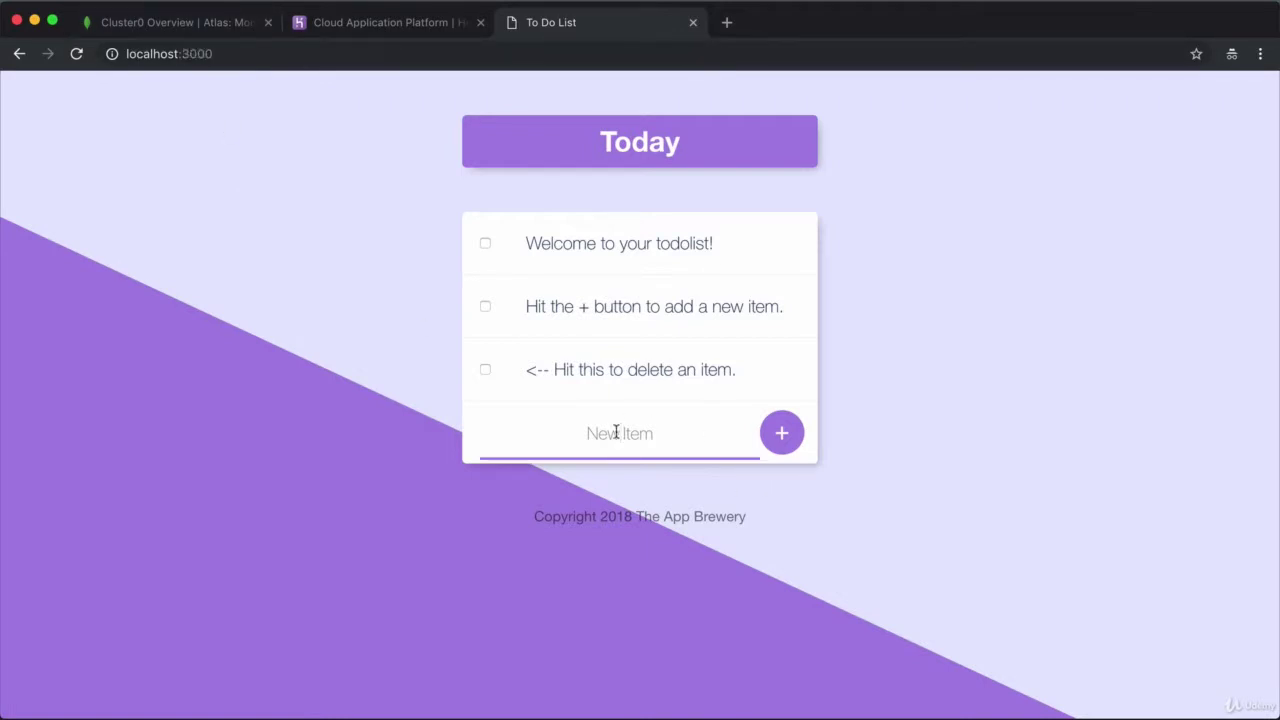
pyautogui.write('Tr')
pyautogui.write('st Item')
pyautogui.click(778, 432)
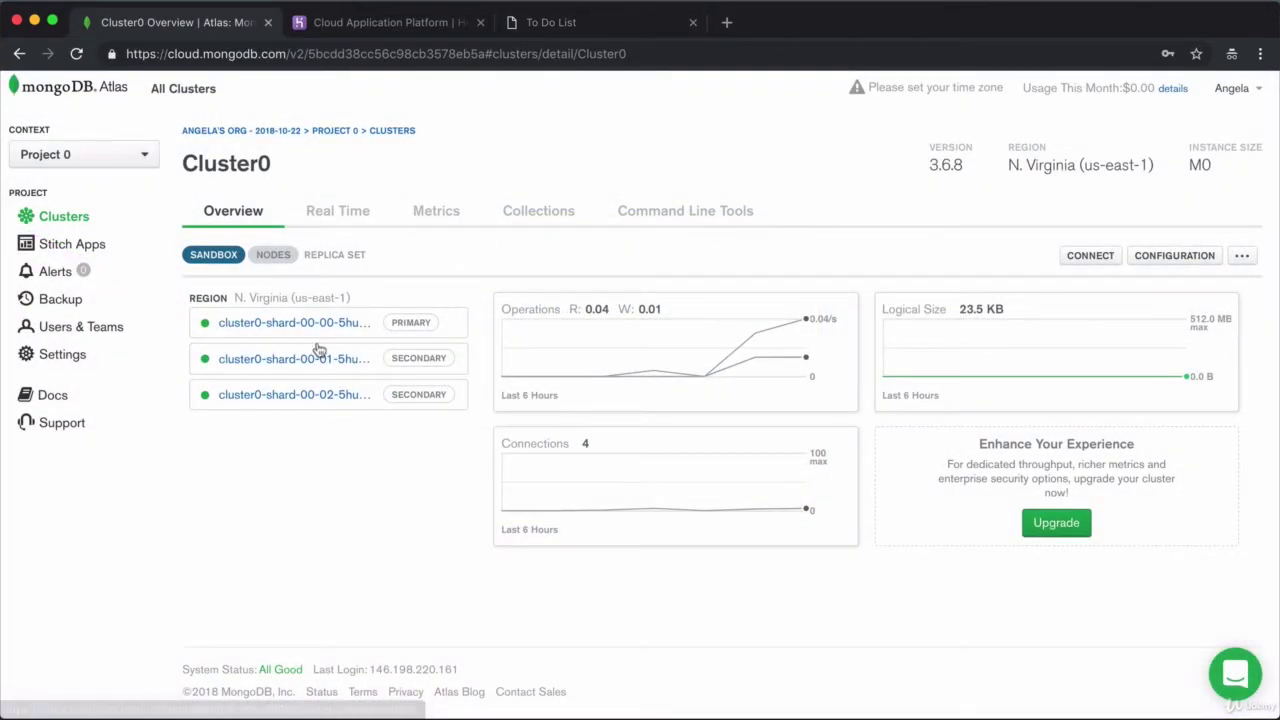
# Open todolistDB.items in Atlas Collections and scroll through its 4 documents, including Test Item
pyautogui.click(535, 217)
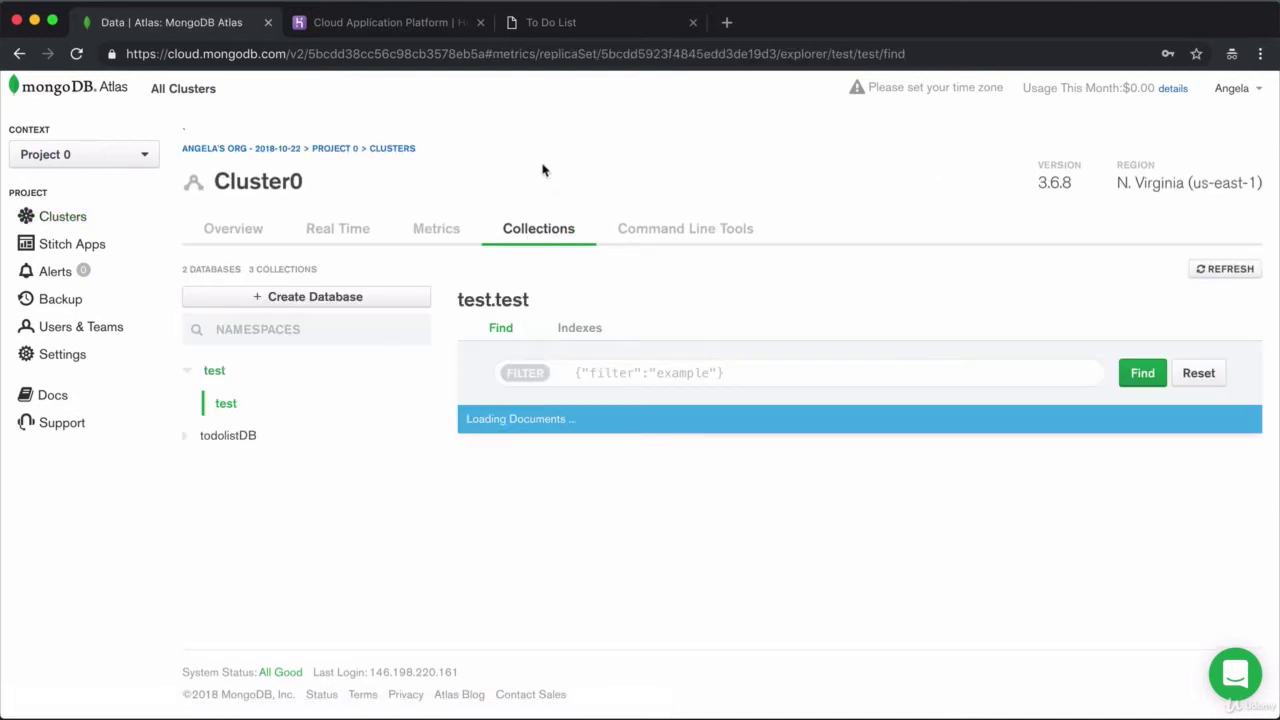
pyautogui.click(204, 440)
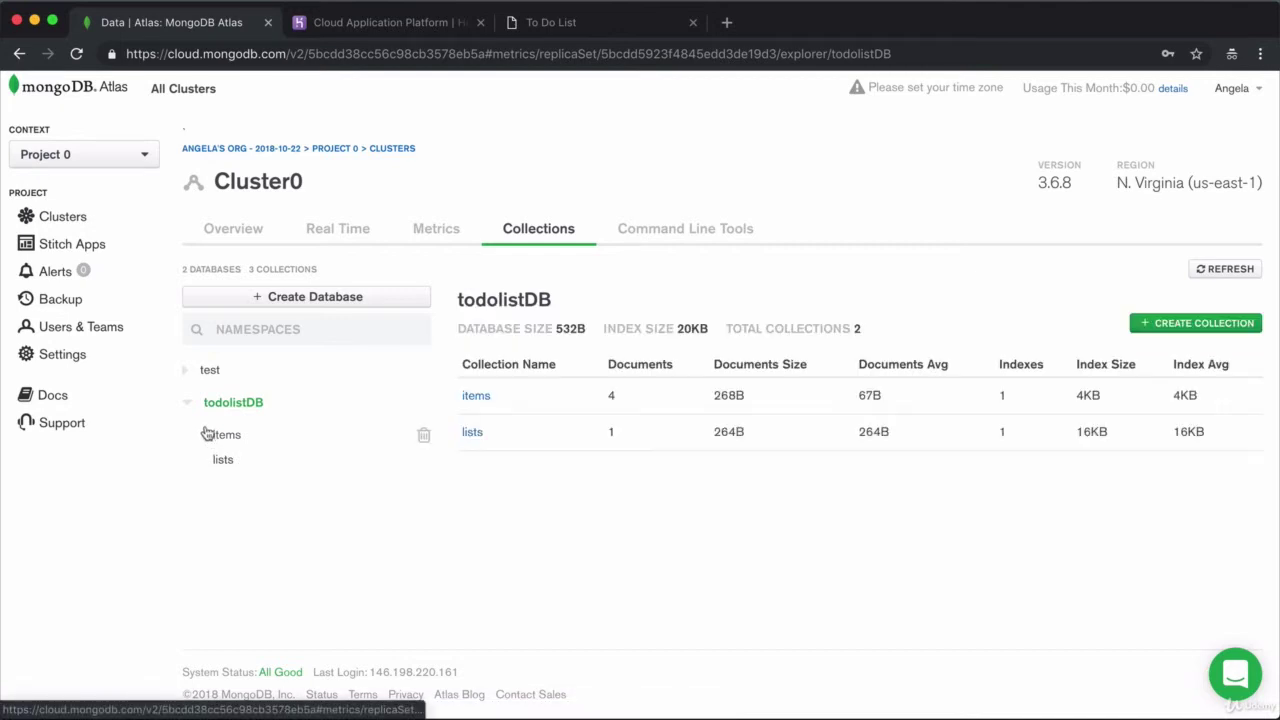
pyautogui.click(476, 396)
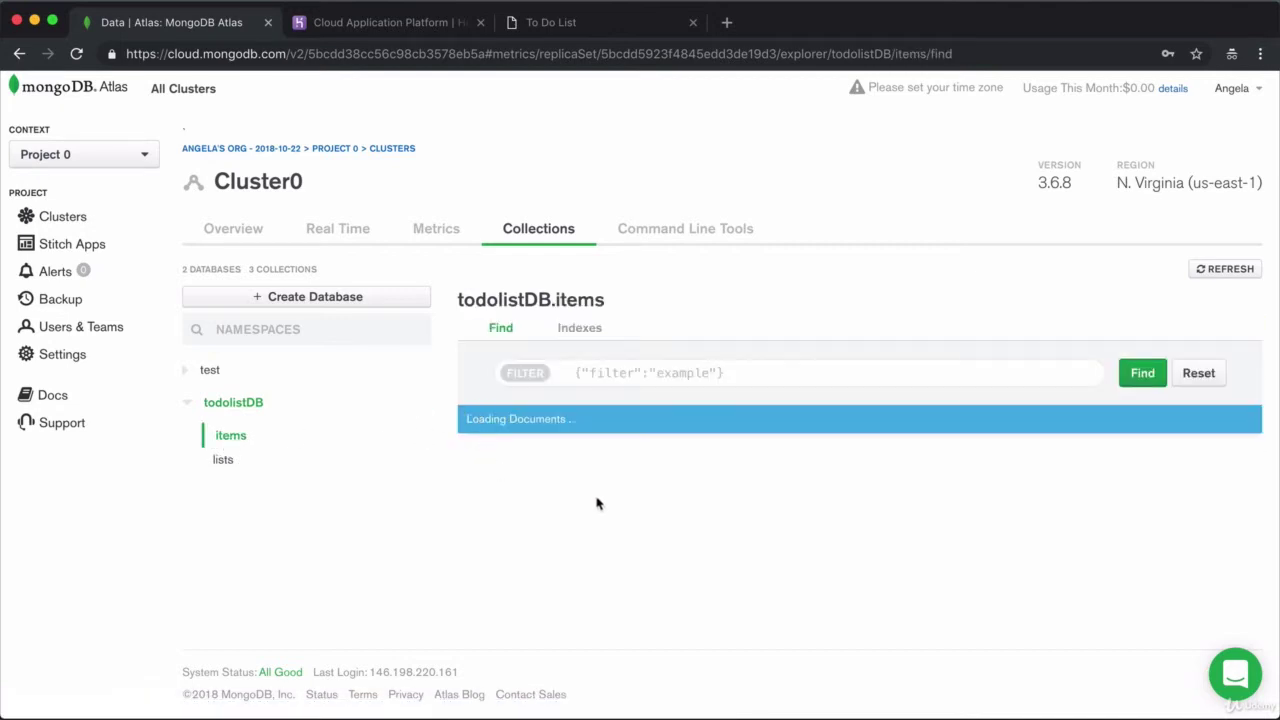
pyautogui.scroll(-5, 692, 474)
pyautogui.scroll(-1, 692, 474)
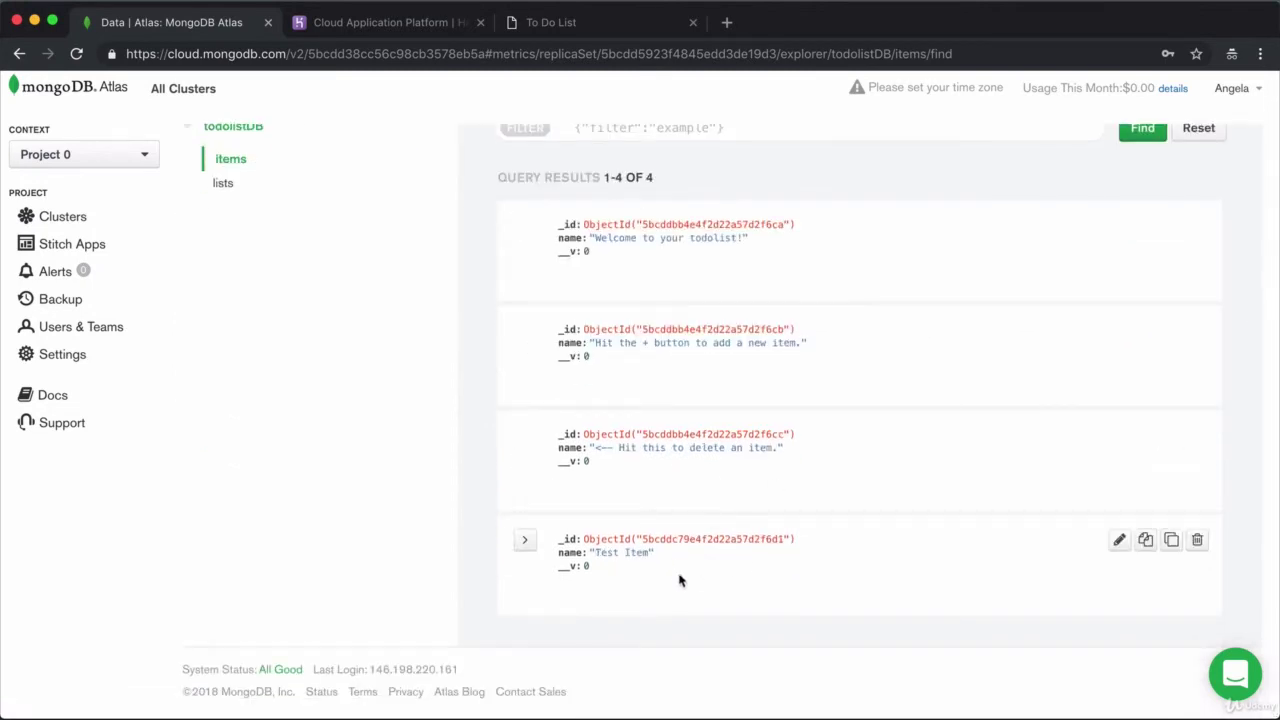
pyautogui.scroll(5, 757, 567)
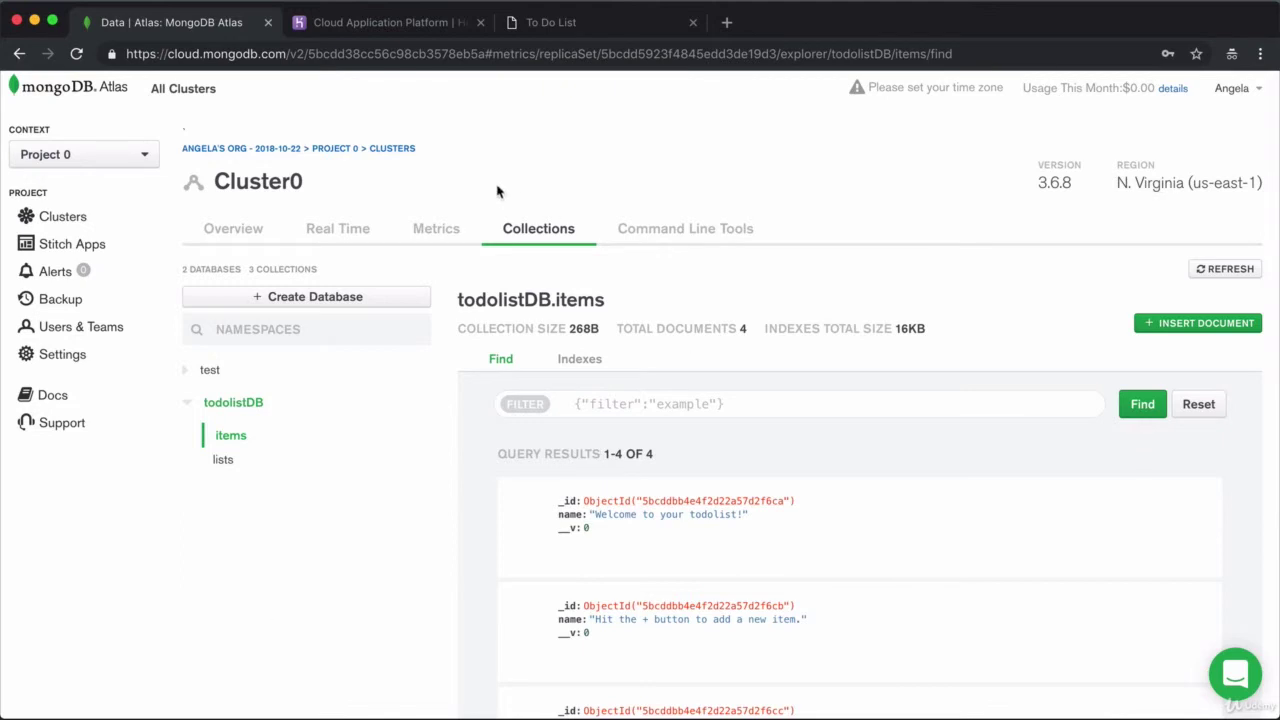